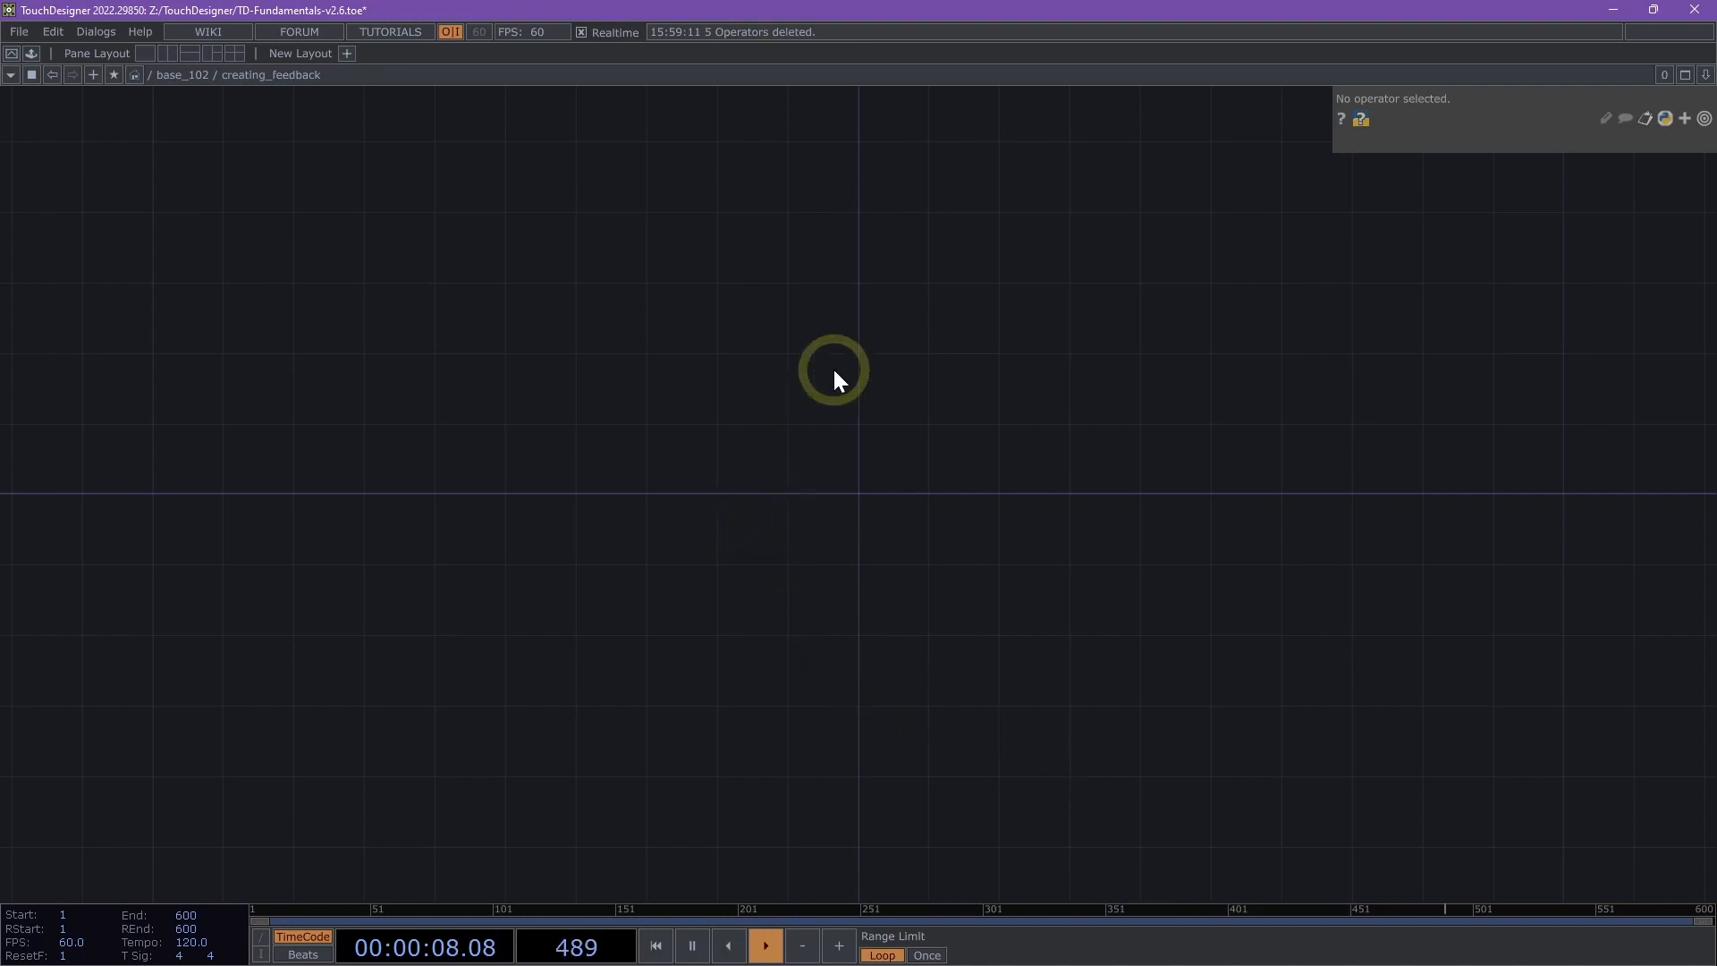
# - Add a Rectangle TOP to the empty creating_feedback network
pyautogui.scroll(3, 834, 367)
pyautogui.scroll(3, 769, 513)
pyautogui.moveTo(760, 512); pyautogui.dragTo(345, 475)
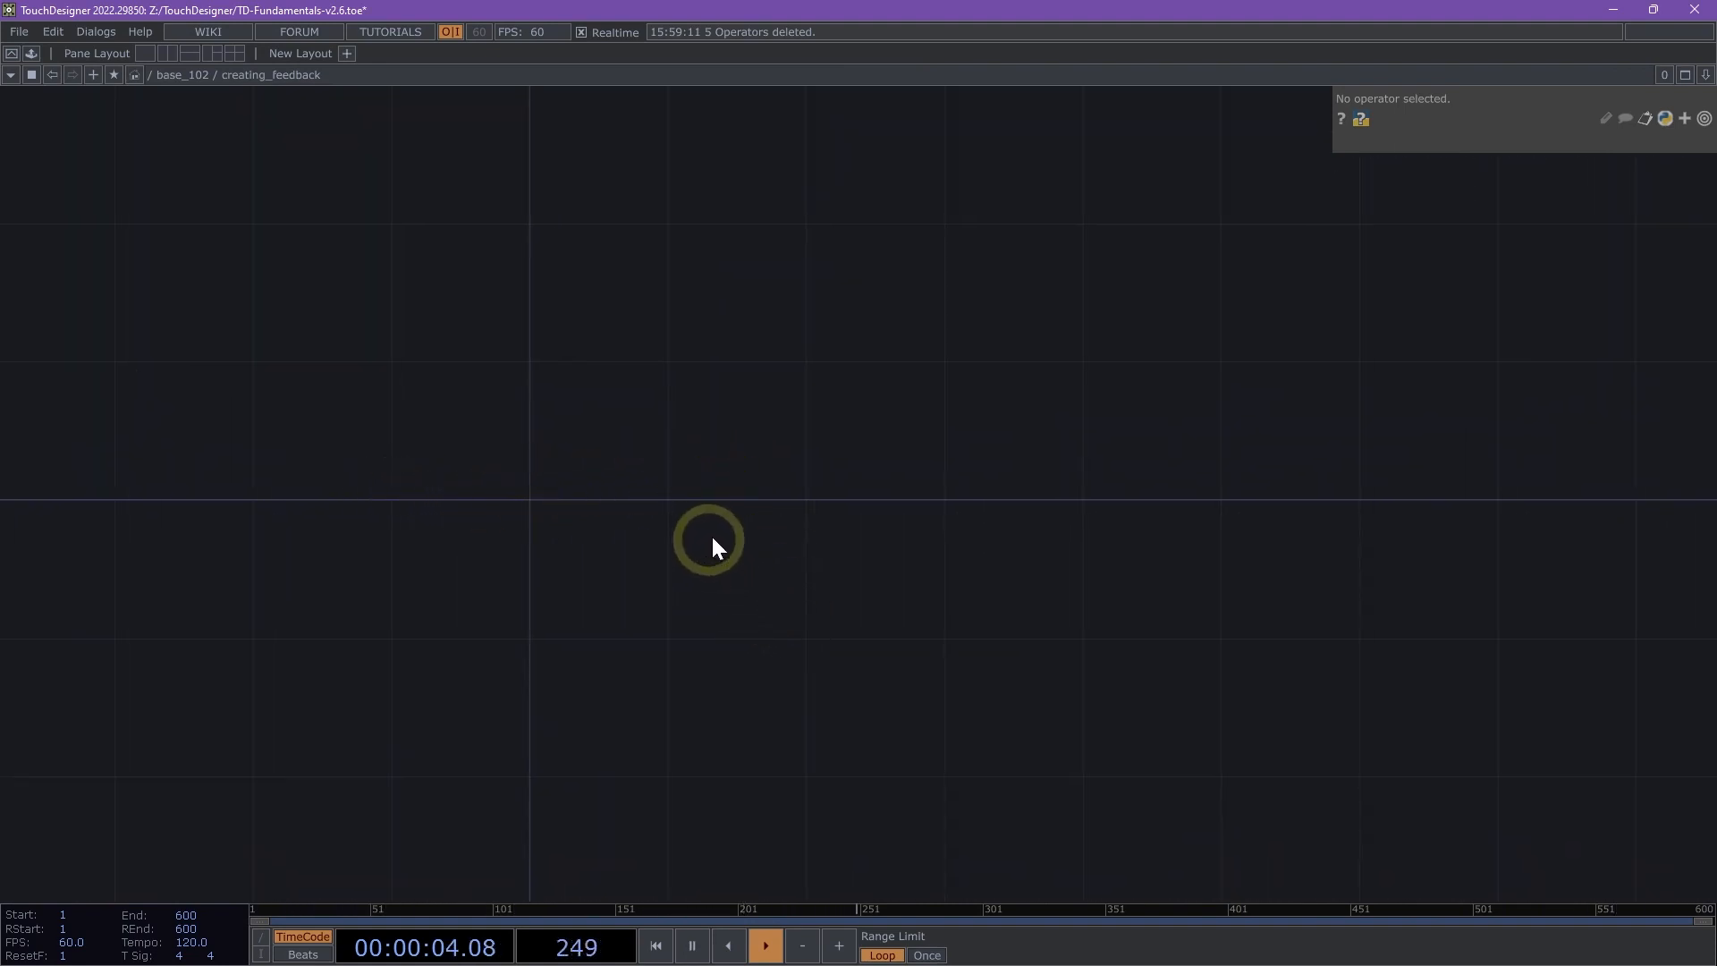
pyautogui.moveTo(713, 541); pyautogui.dragTo(485, 591)
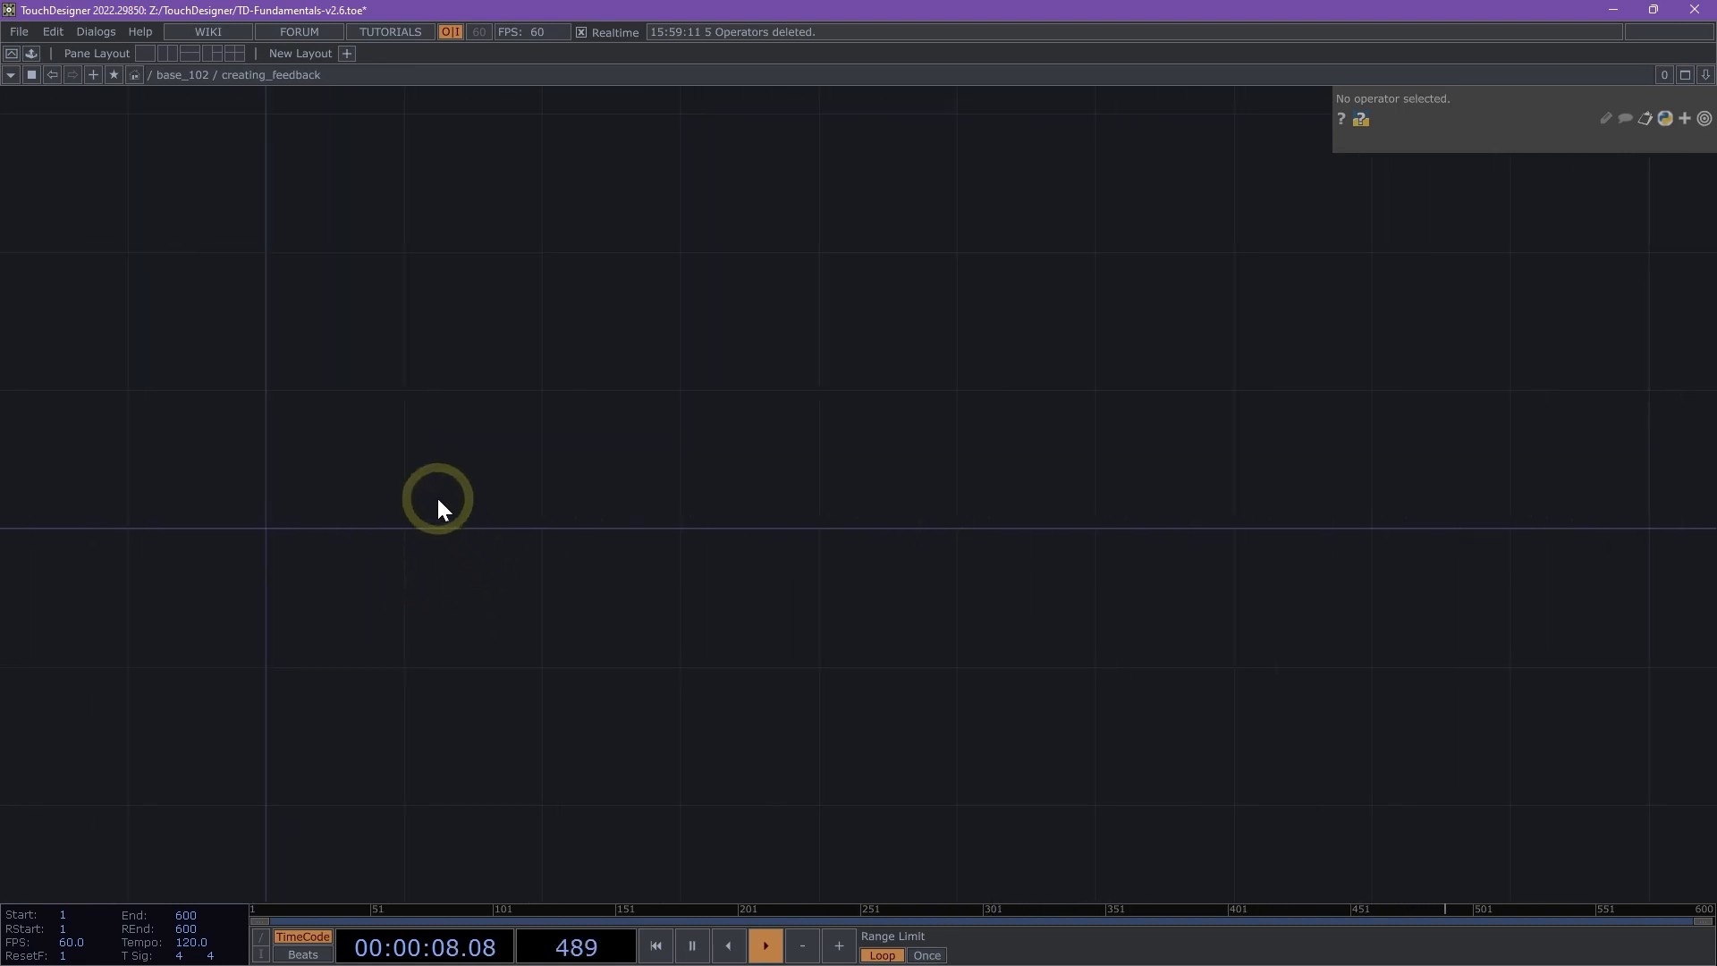
pyautogui.doubleClick(378, 467)
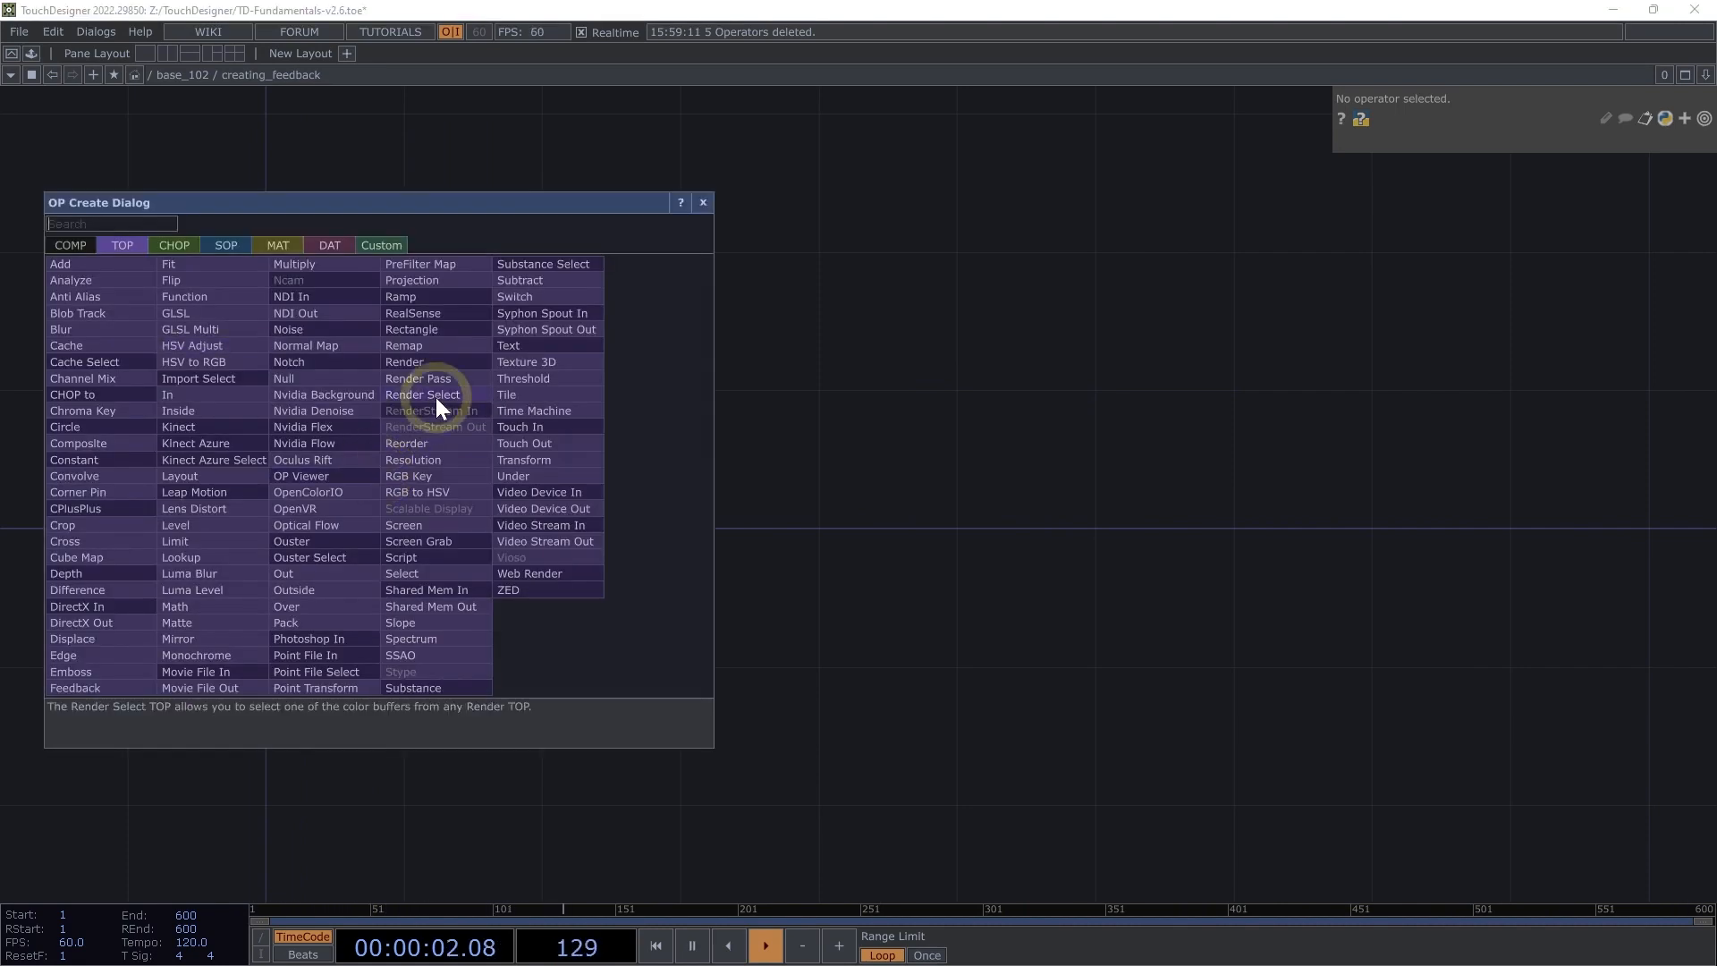
pyautogui.click(427, 329)
pyautogui.click(358, 461)
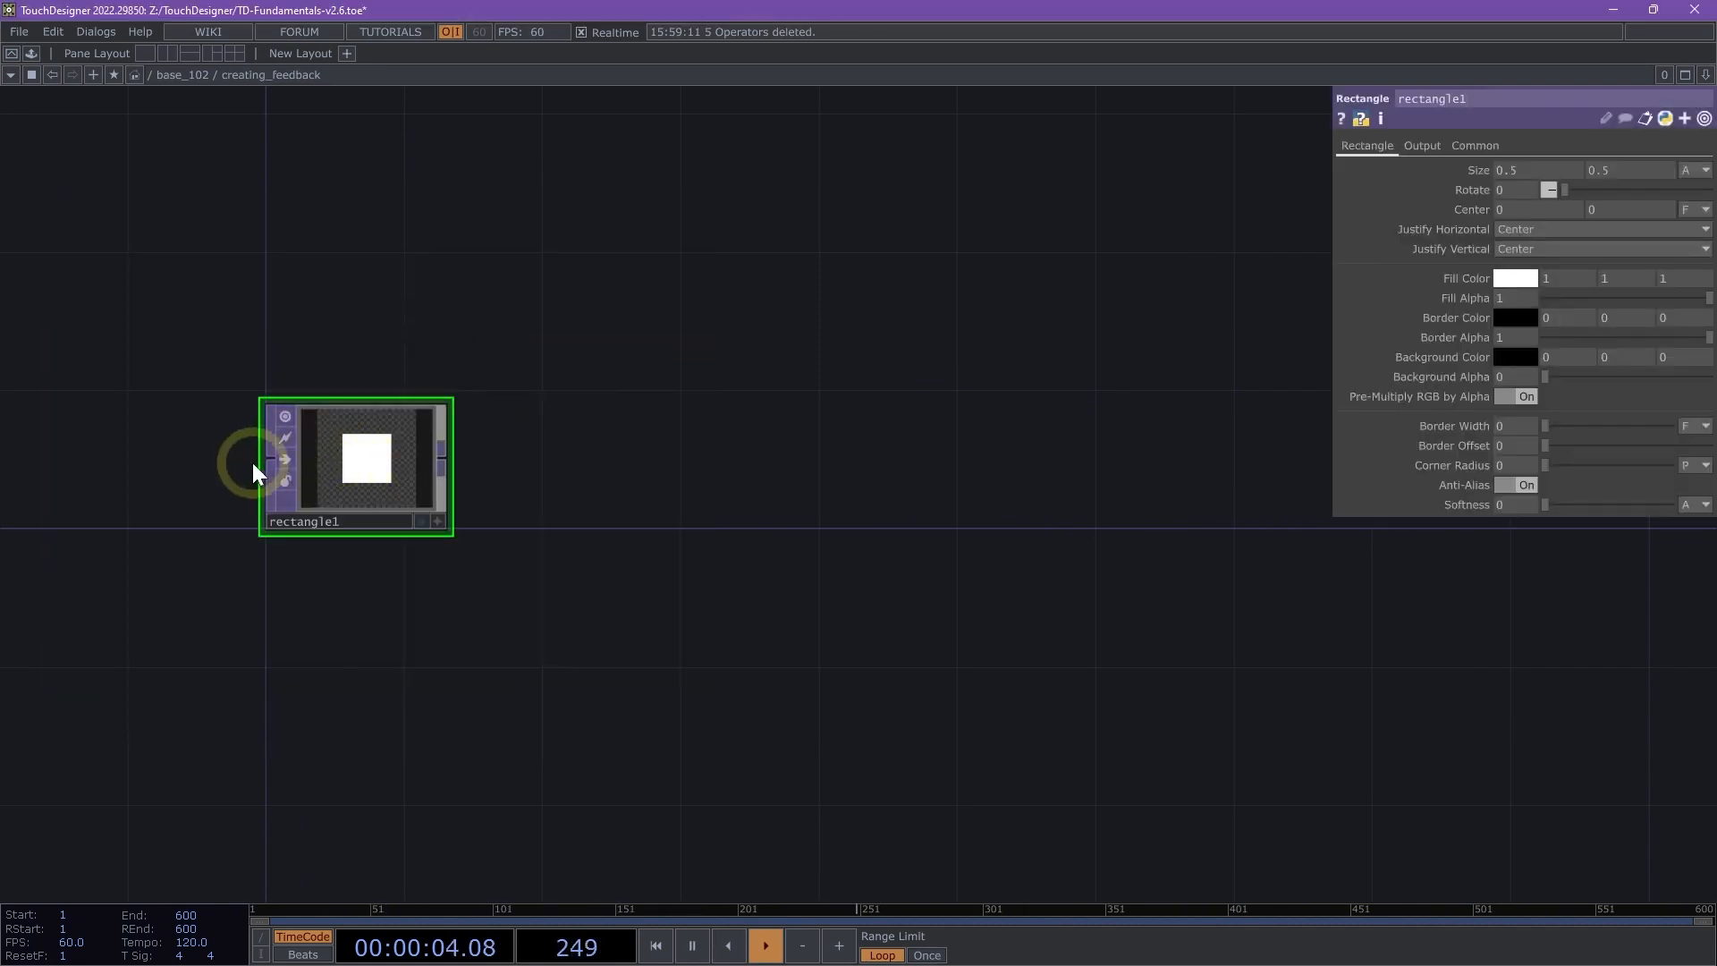
# - Set the Rectangle TOP's resolution to 1024 x 1024 using the preset
pyautogui.scroll(3, 246, 465)
pyautogui.scroll(5, 294, 490)
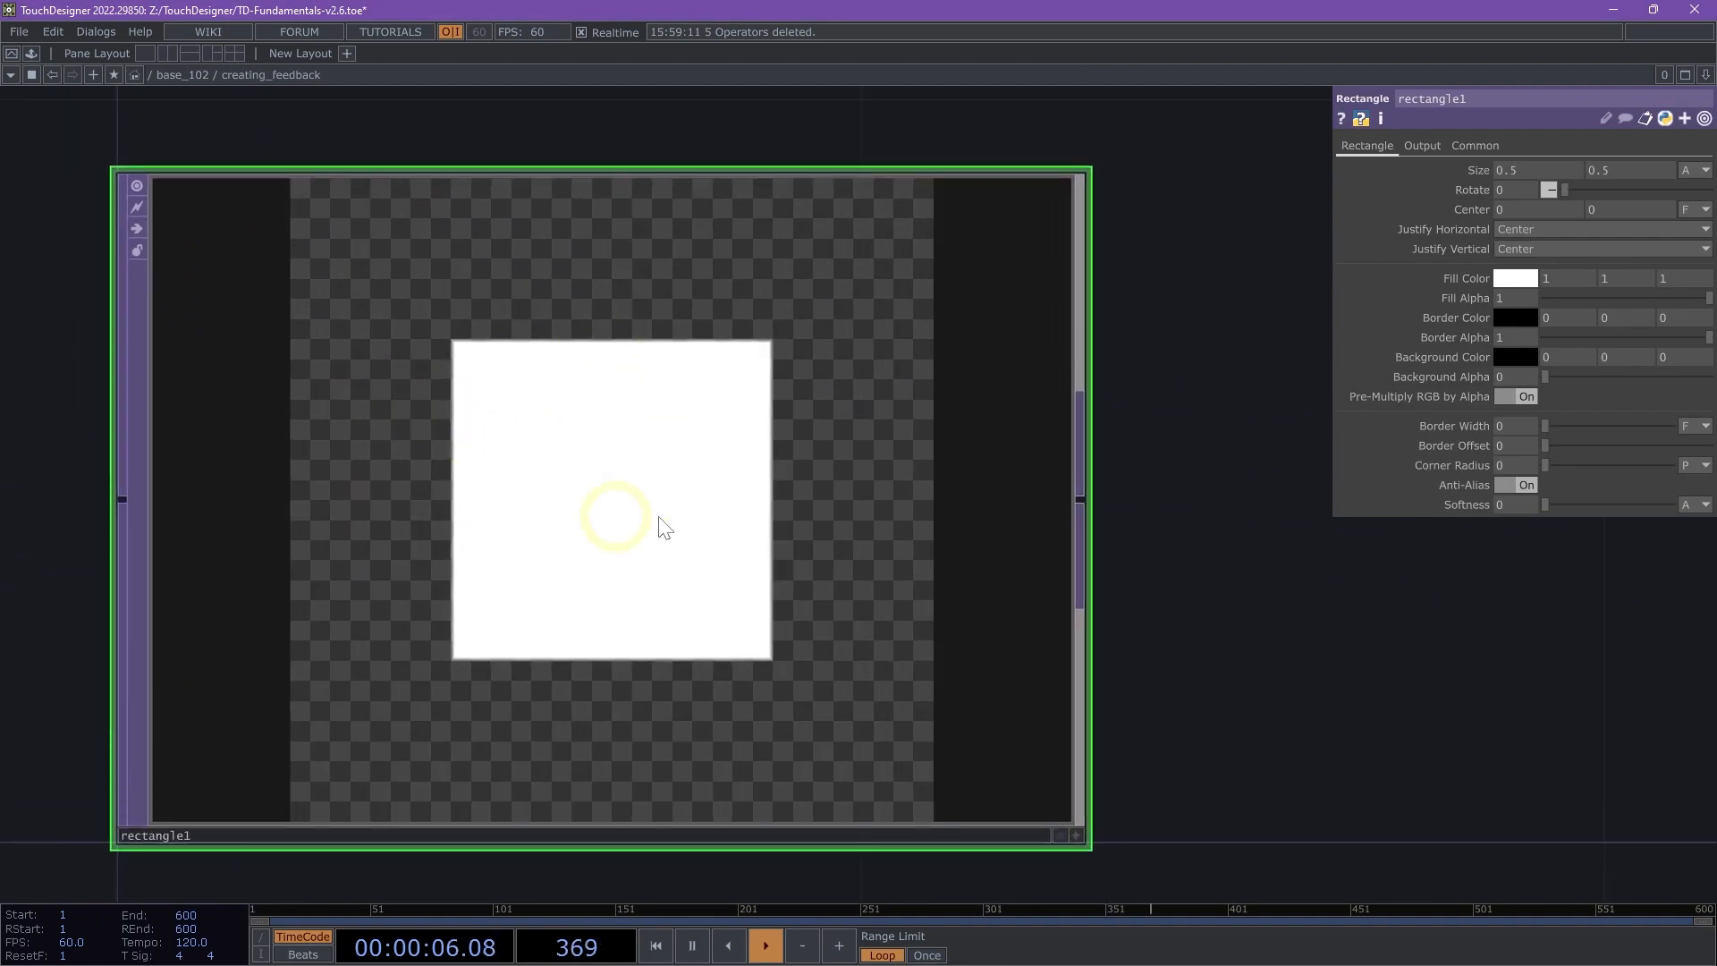
pyautogui.click(1477, 150)
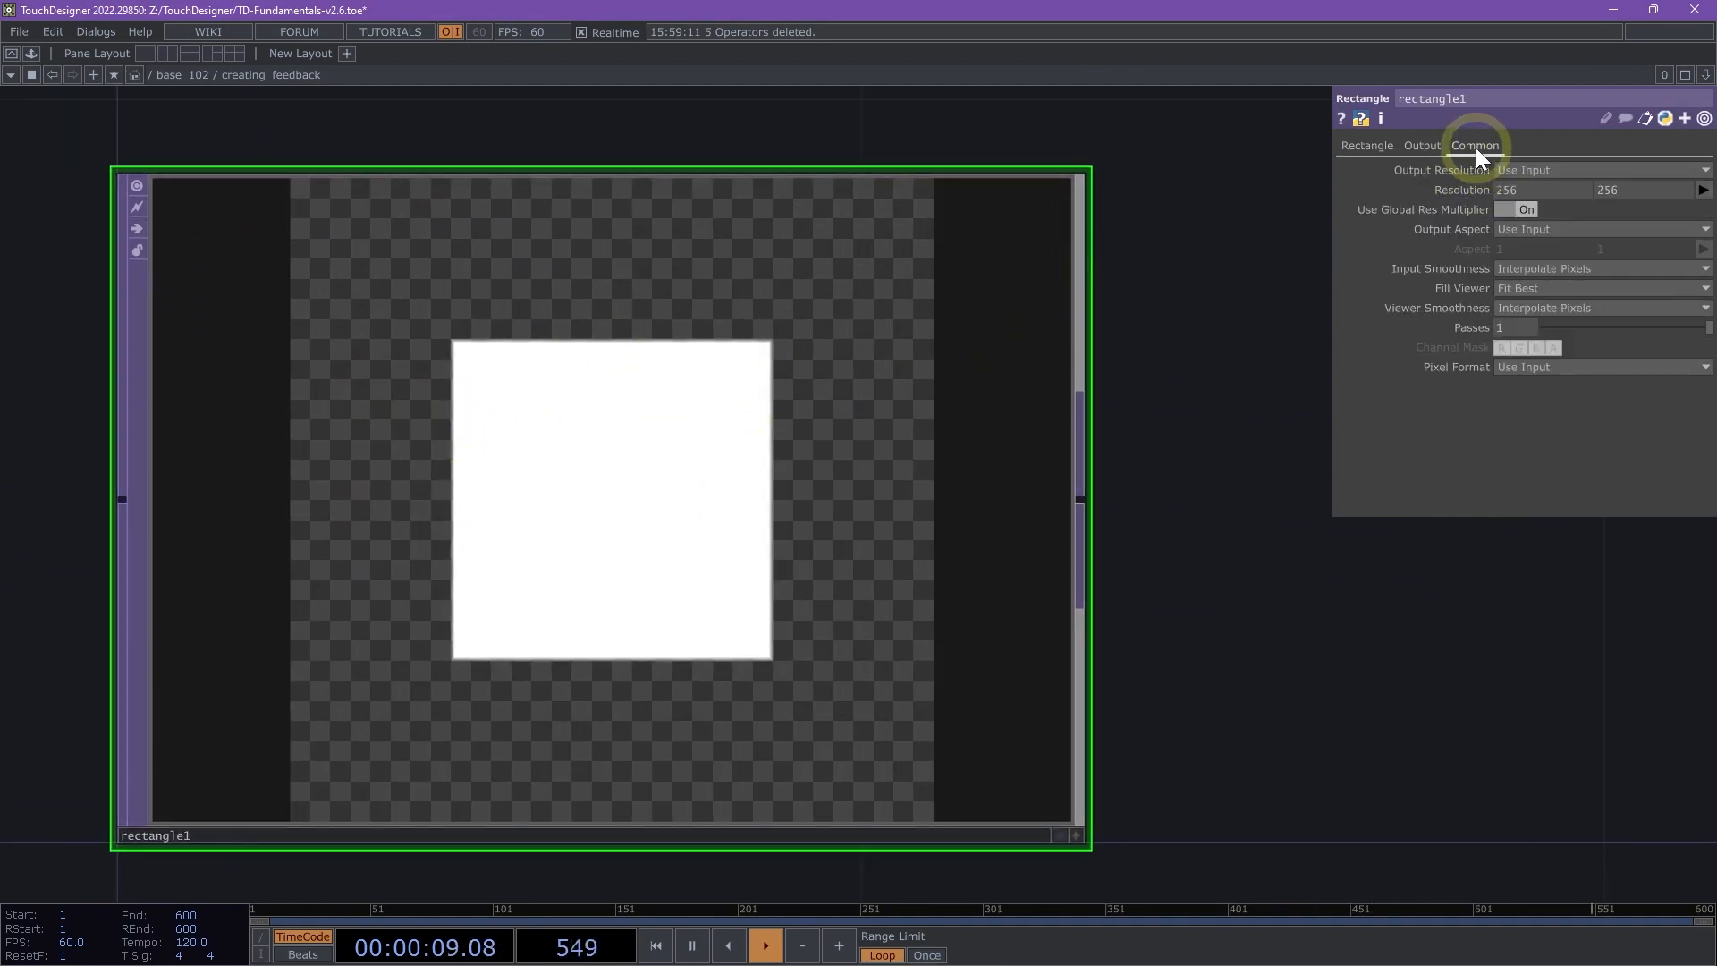
pyautogui.click(1703, 190)
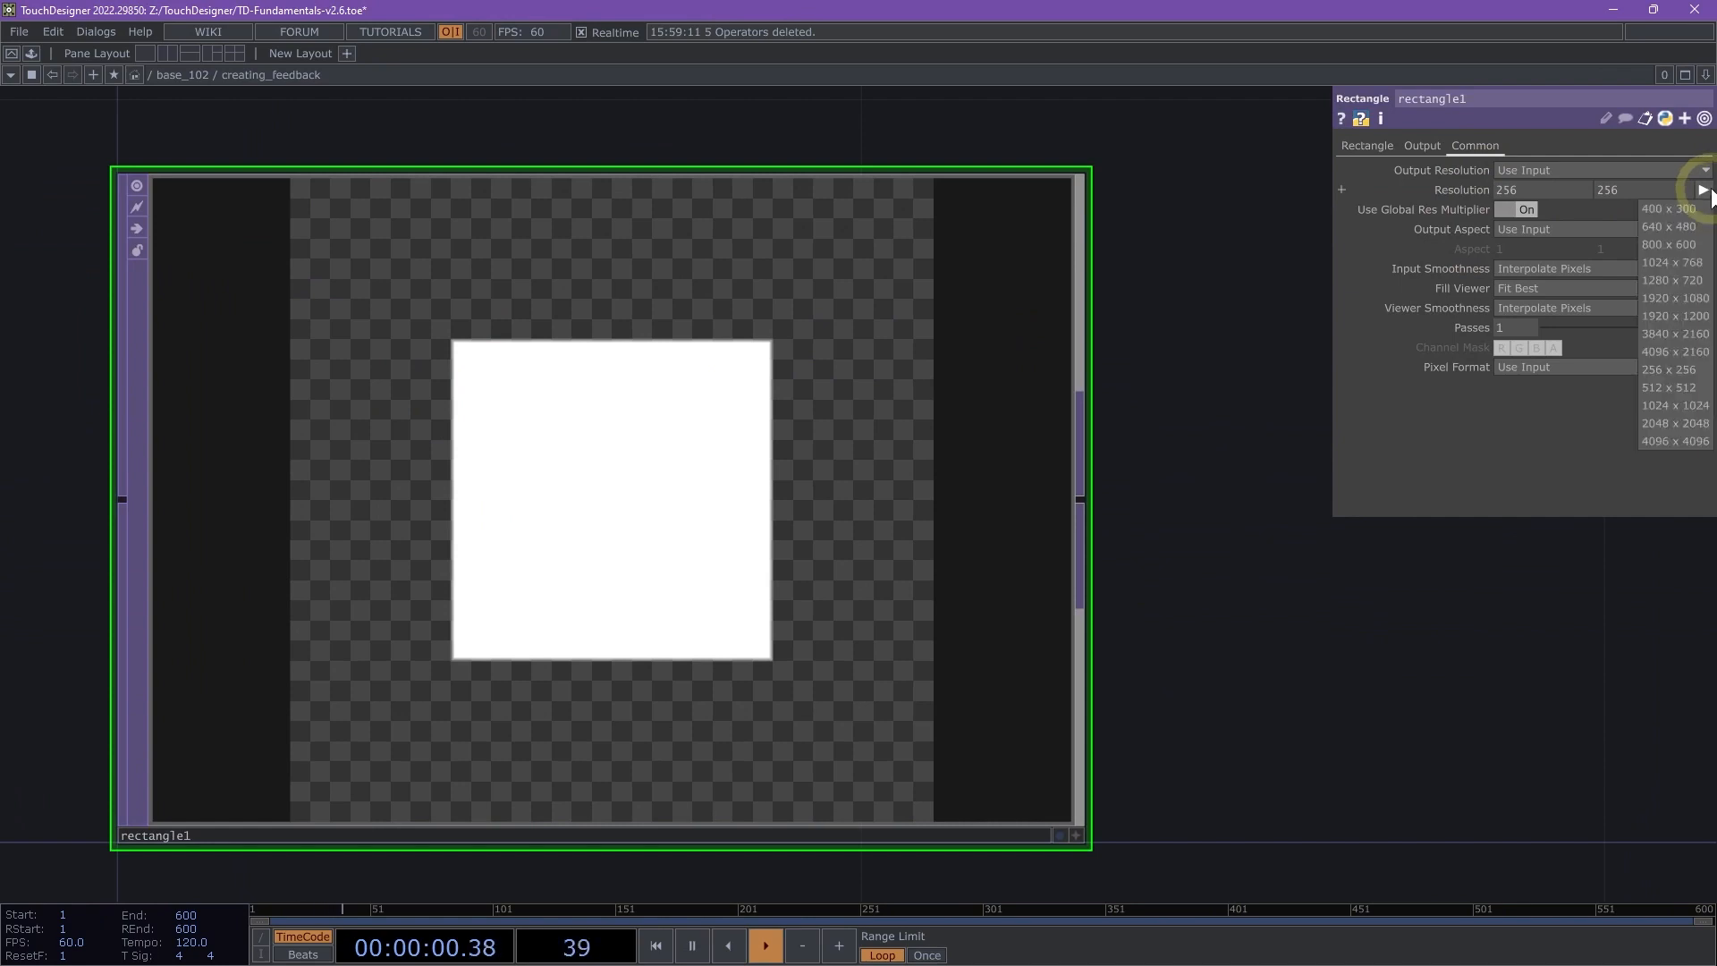
pyautogui.click(1658, 406)
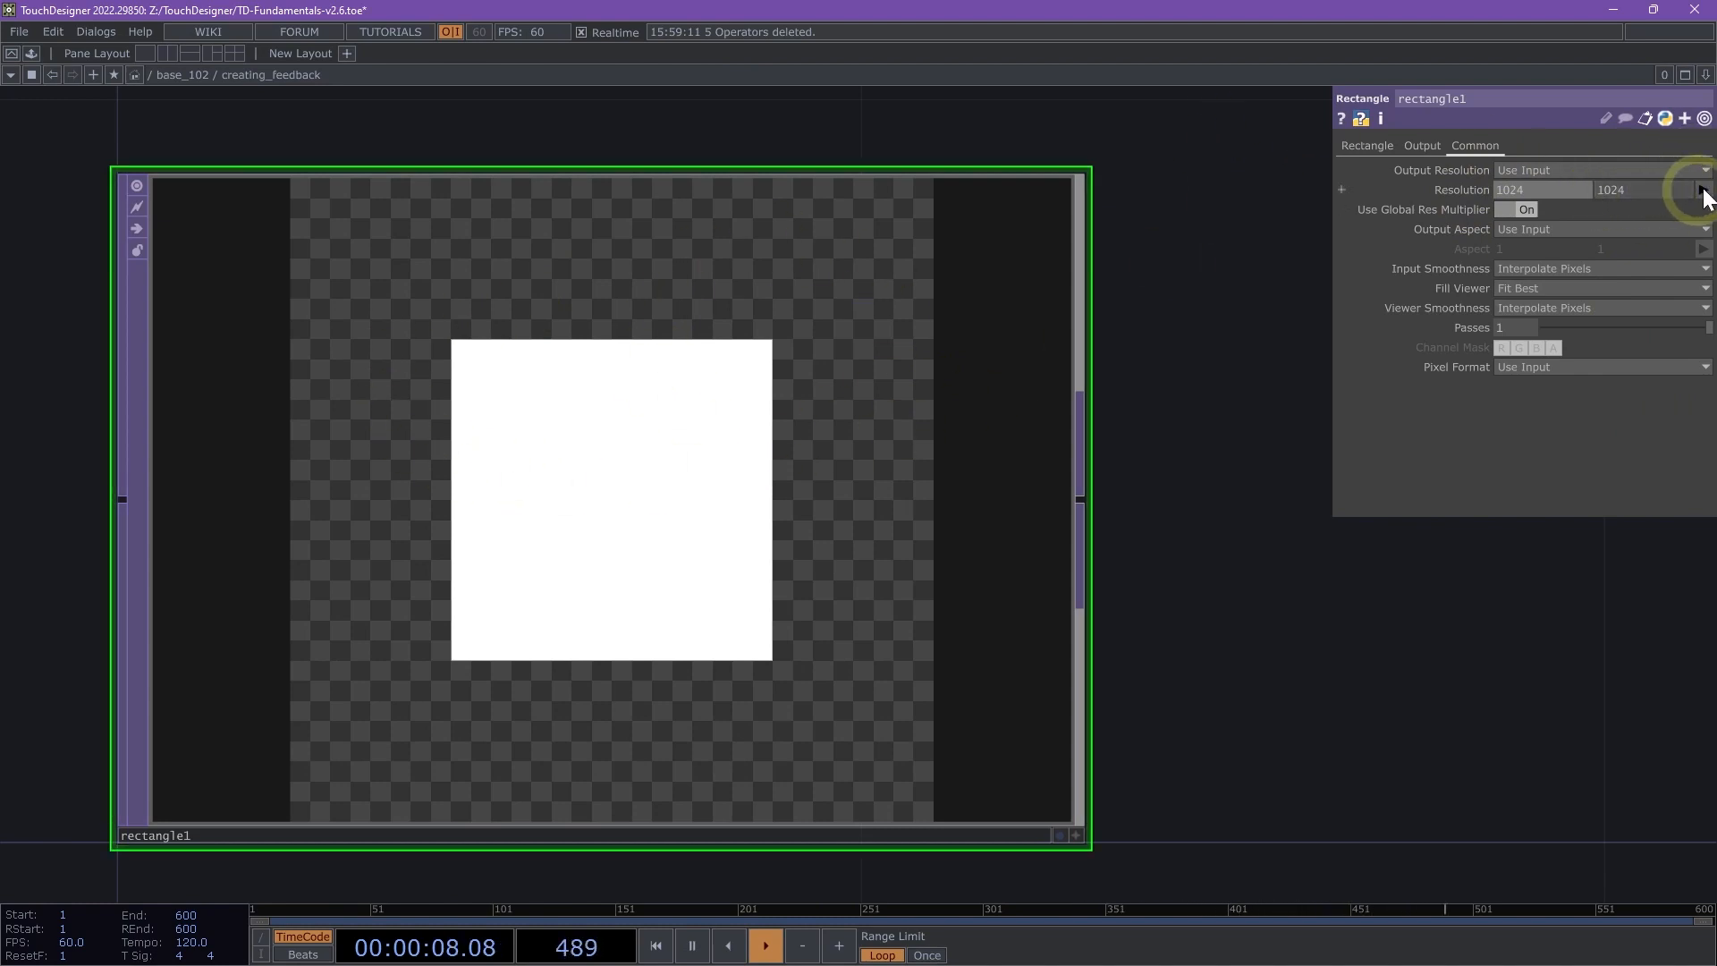
# - Set the rectangle's size to 0.9 by 0.9 and its fill alpha to 0
pyautogui.click(1361, 143)
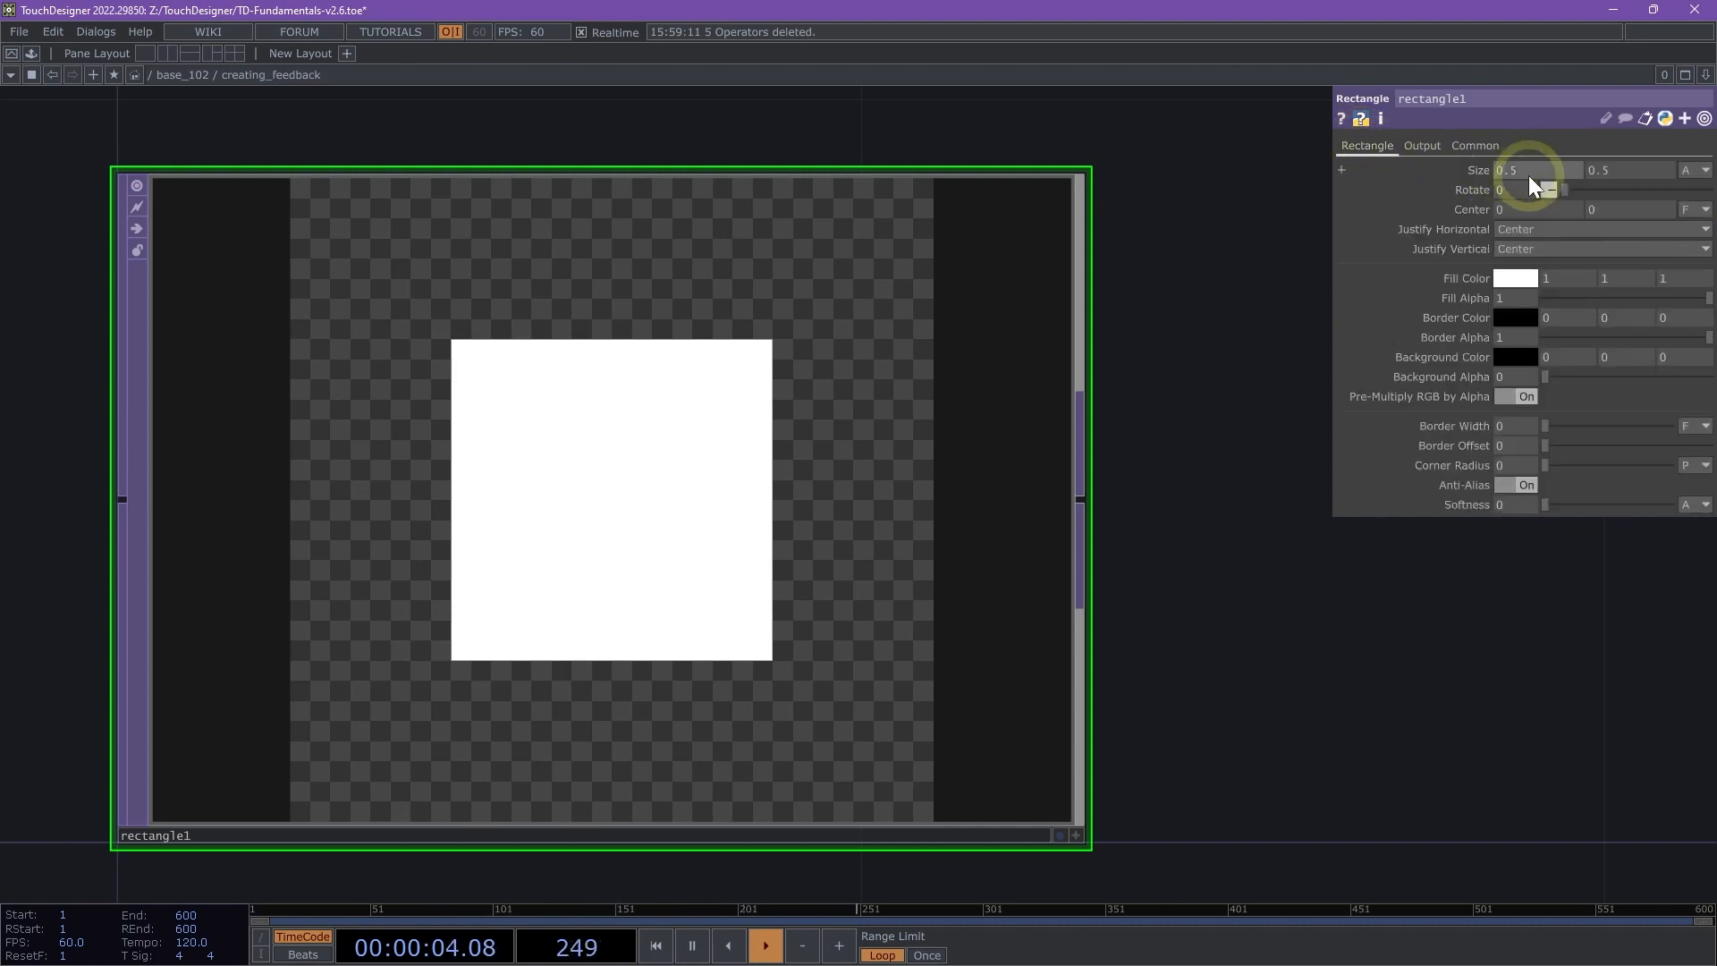
pyautogui.middleClick(1484, 166)
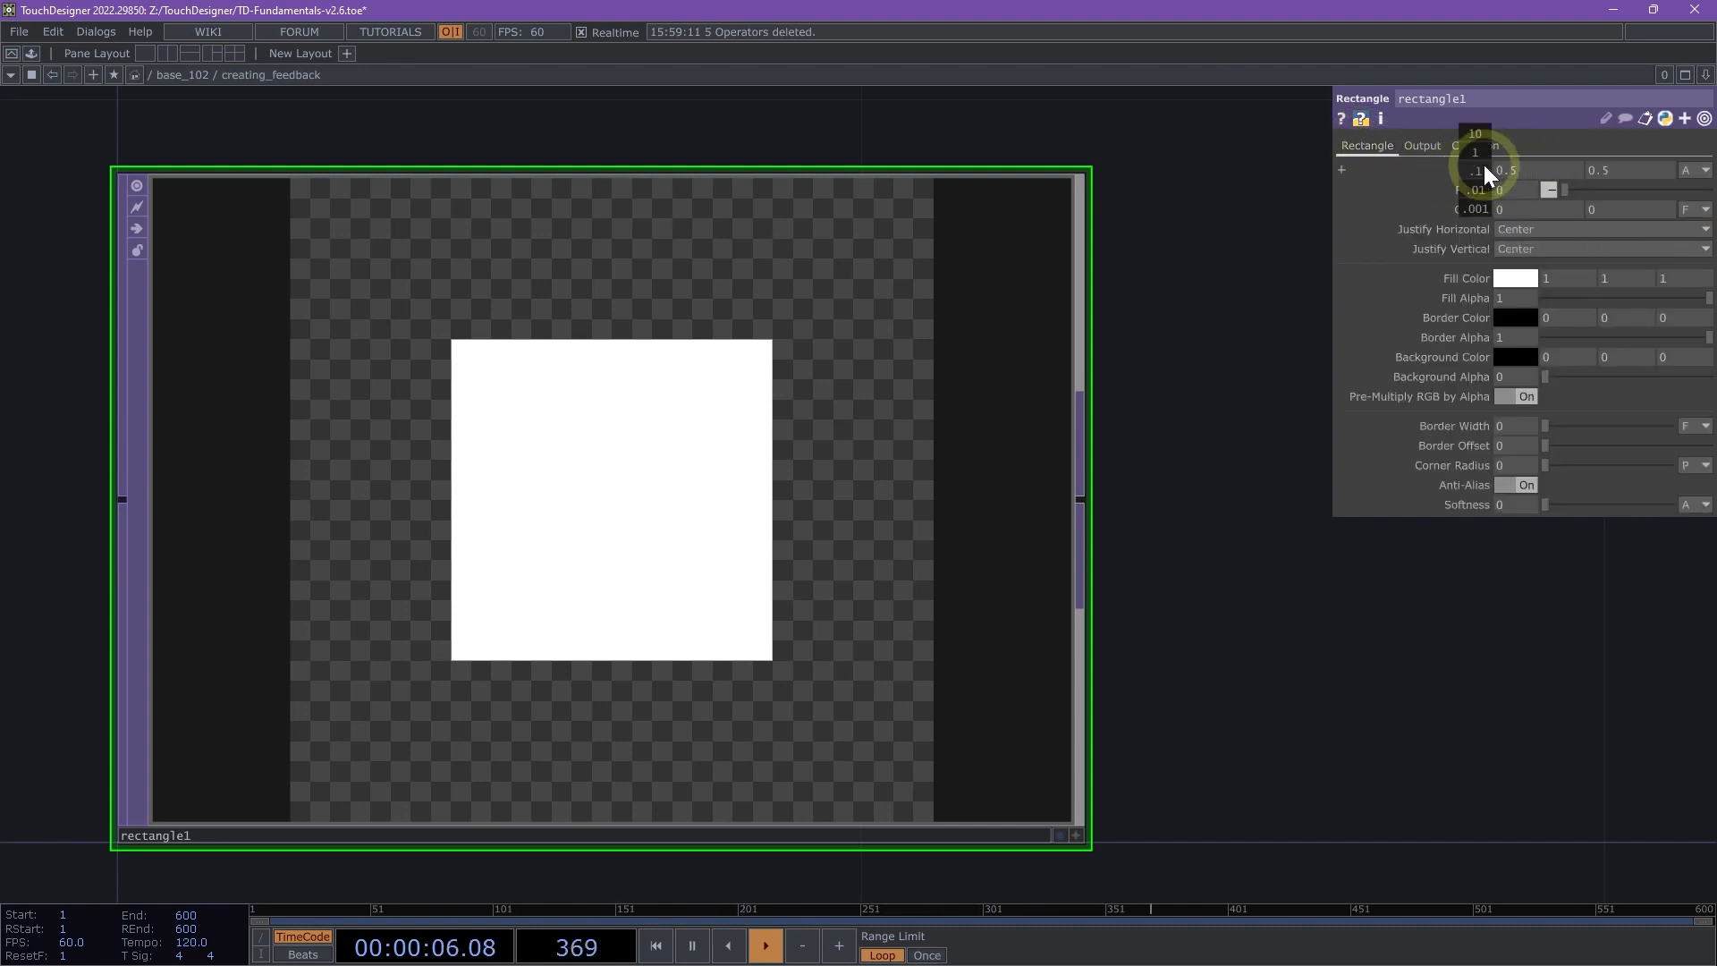
pyautogui.moveTo(1484, 165); pyautogui.dragTo(1713, 175, button='middle')
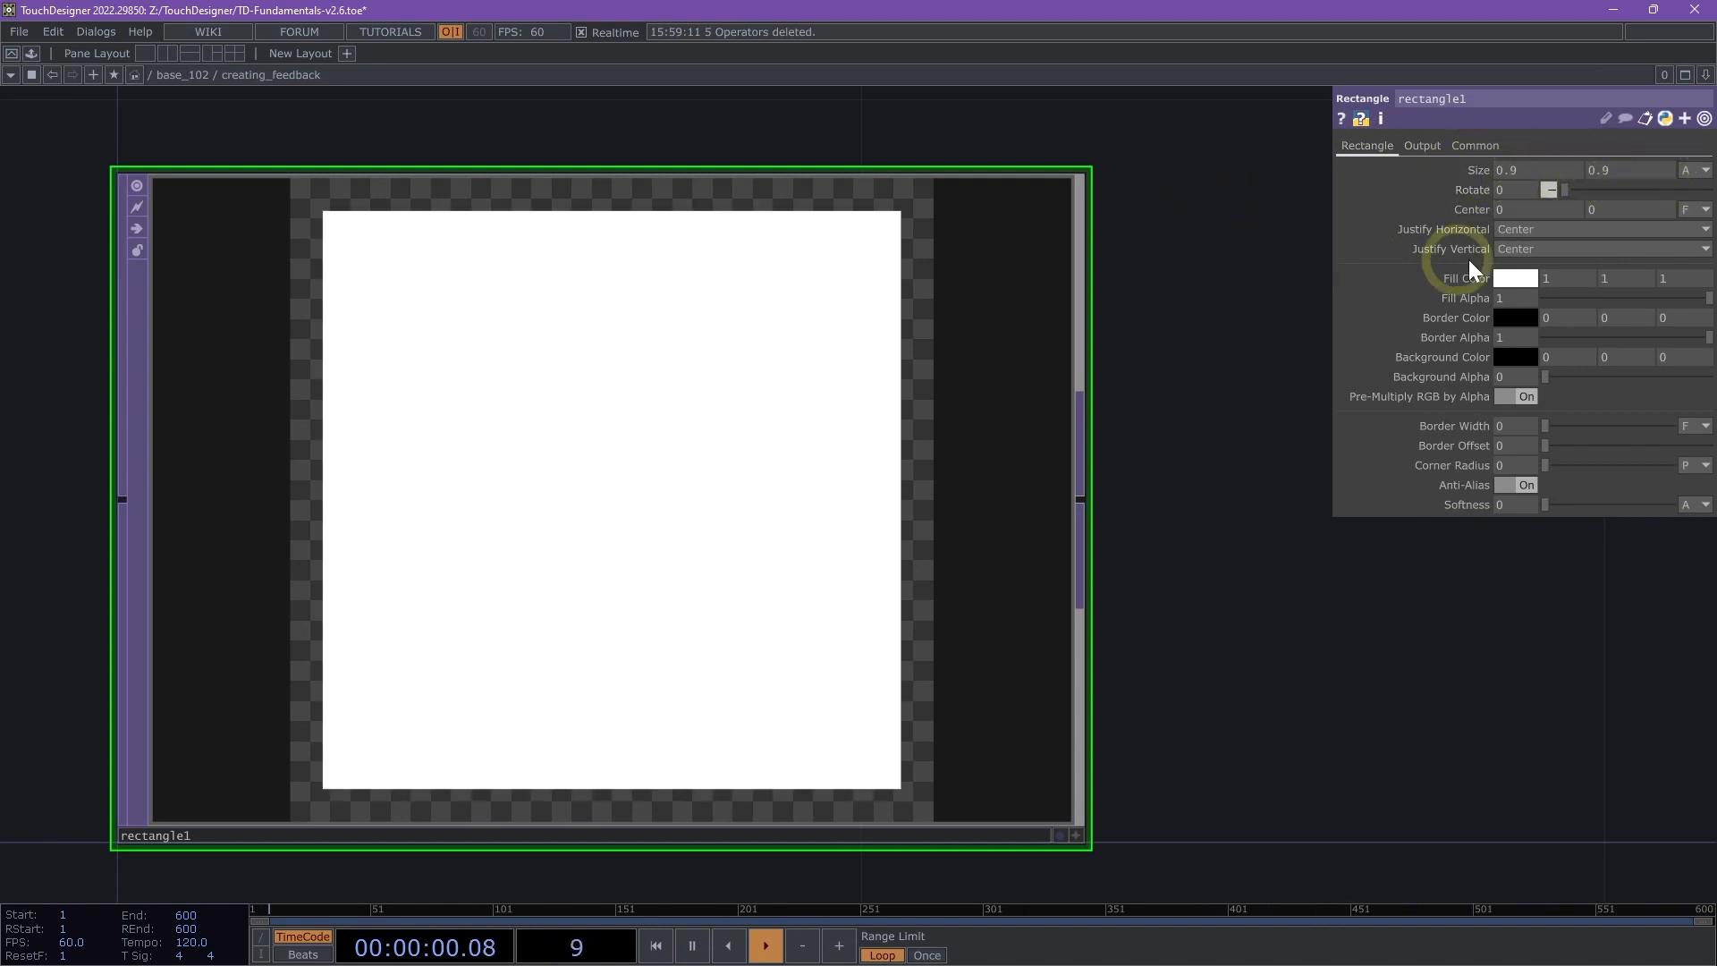
pyautogui.scroll(-3, 1223, 487)
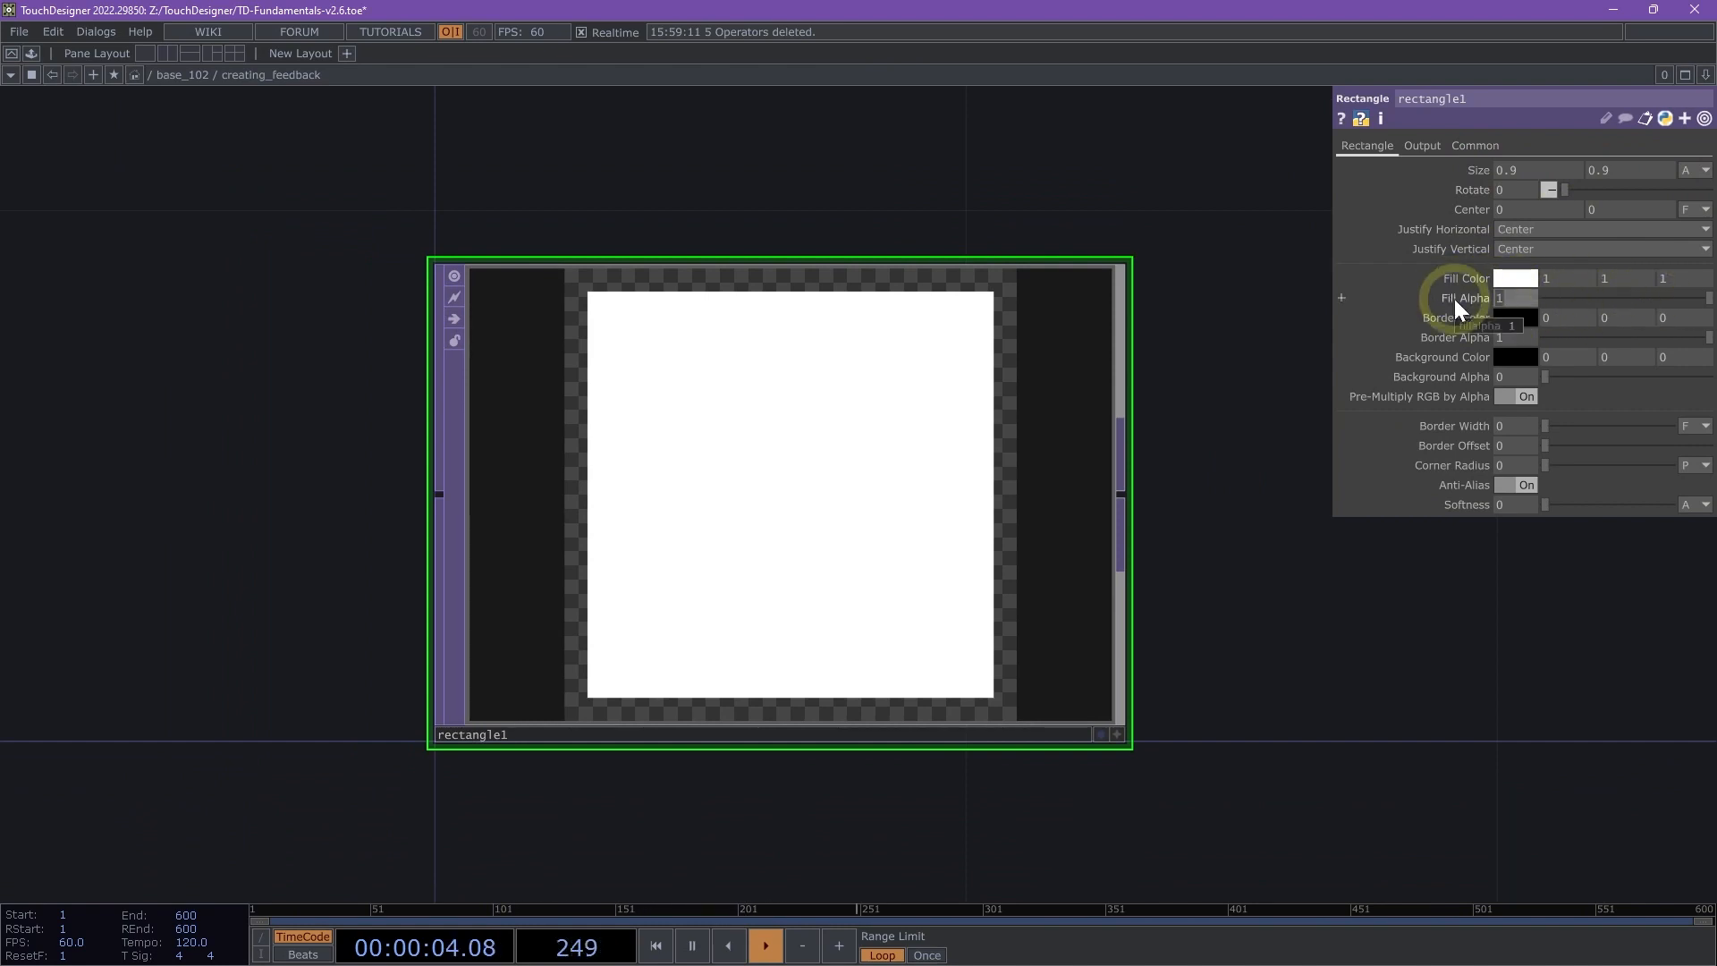
pyautogui.write('0')
pyautogui.press('Return')
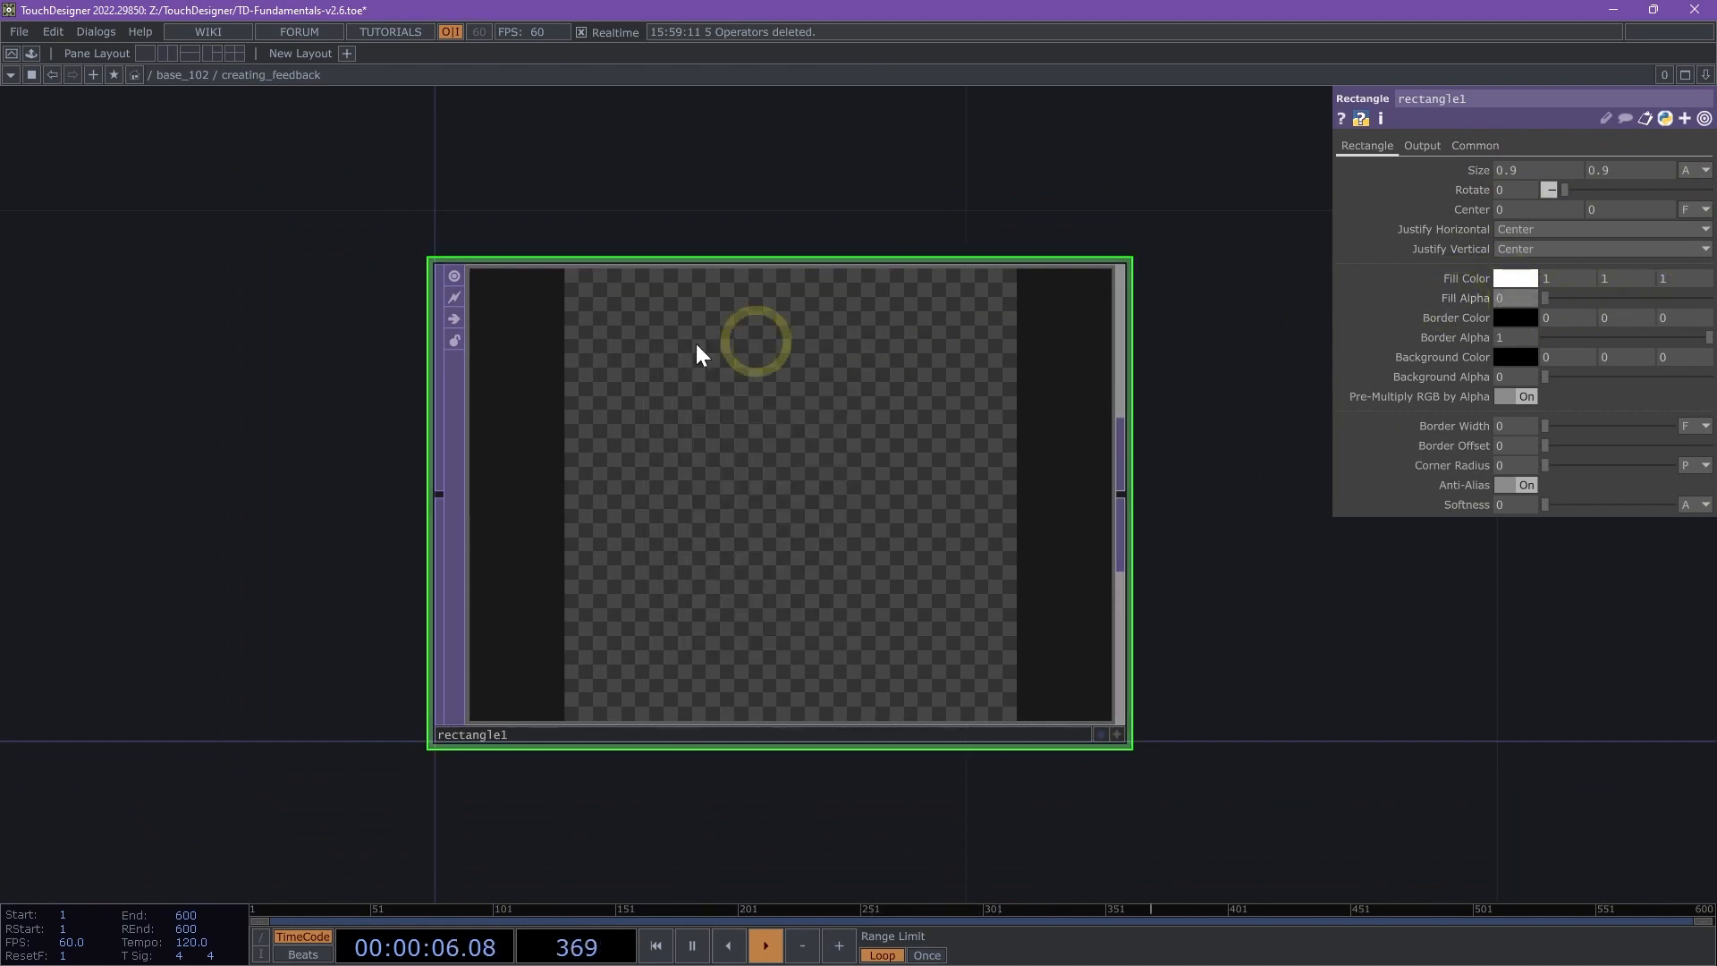
# - Give the rectangle a border 0.03 wide and colour it pure red
pyautogui.moveTo(1307, 388); pyautogui.dragTo(1177, 377)
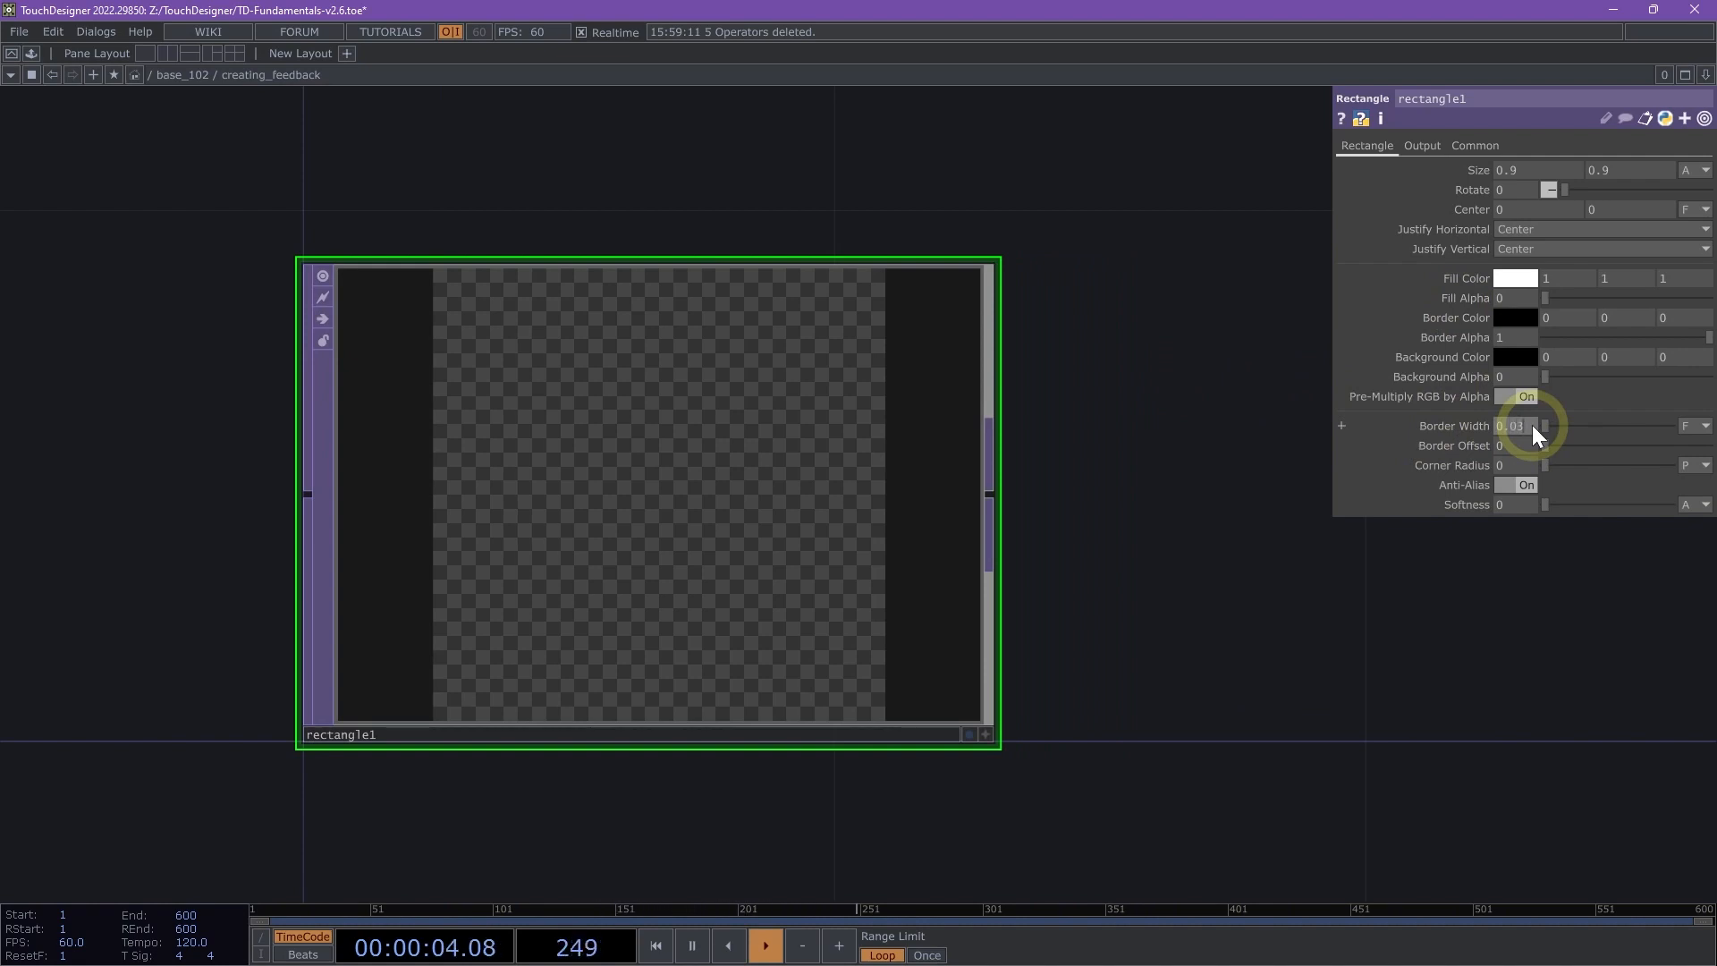
pyautogui.press('Return')
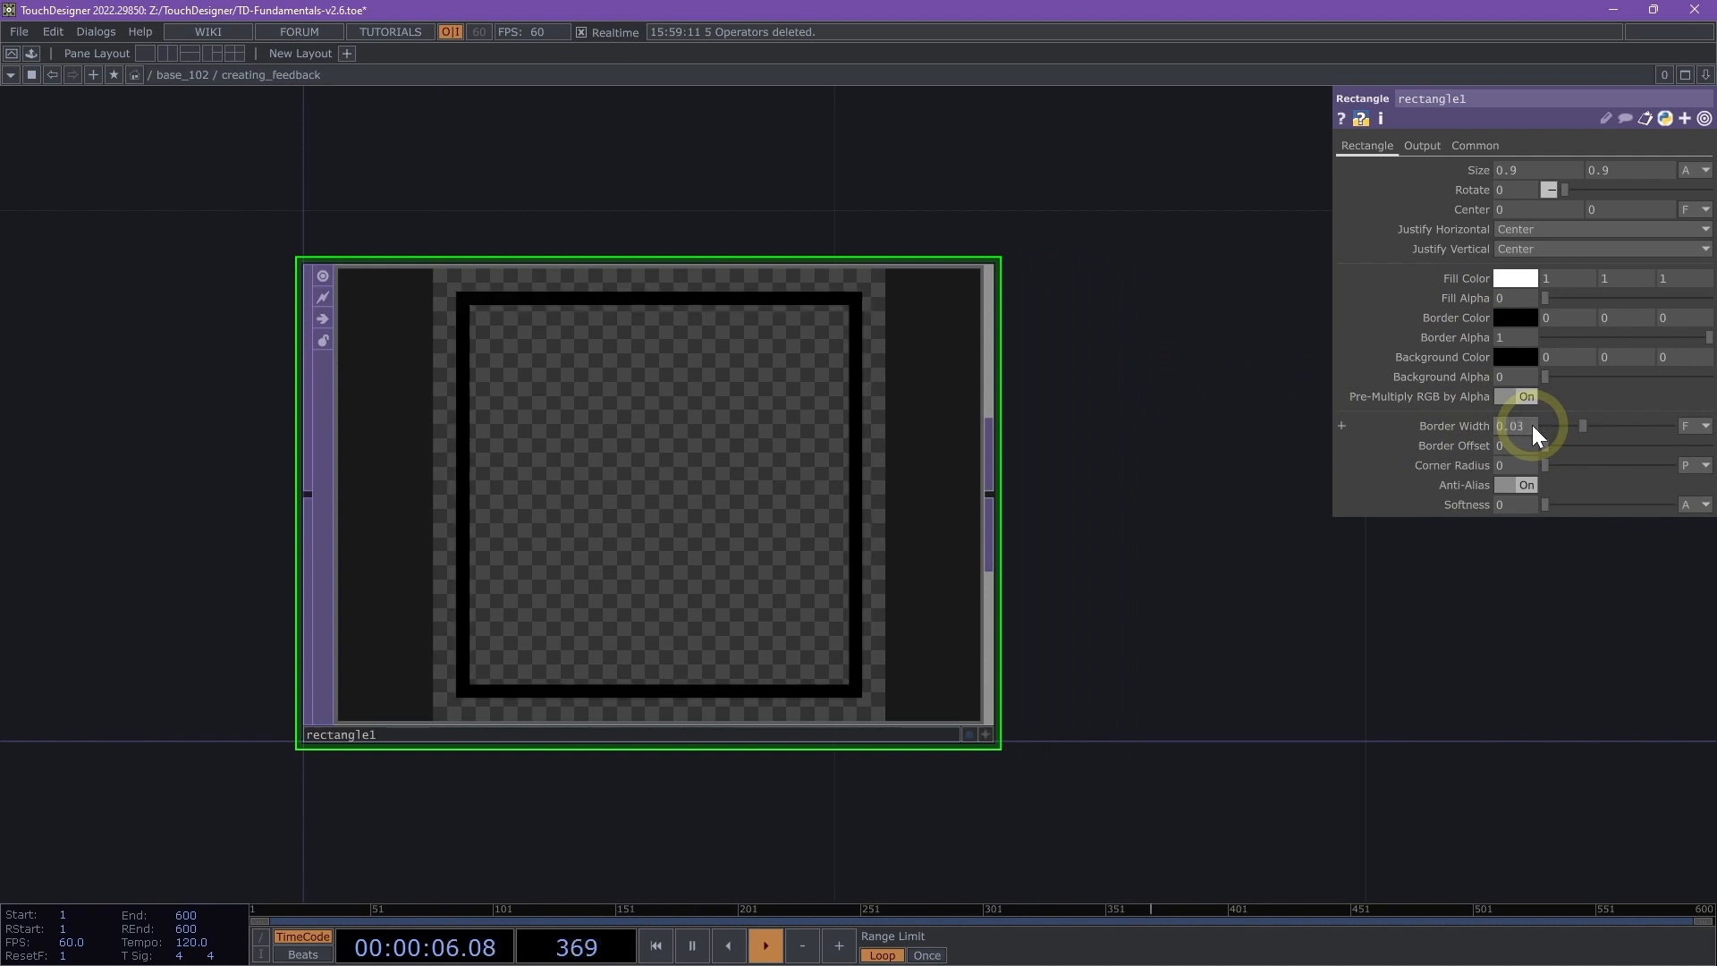
pyautogui.click(1516, 318)
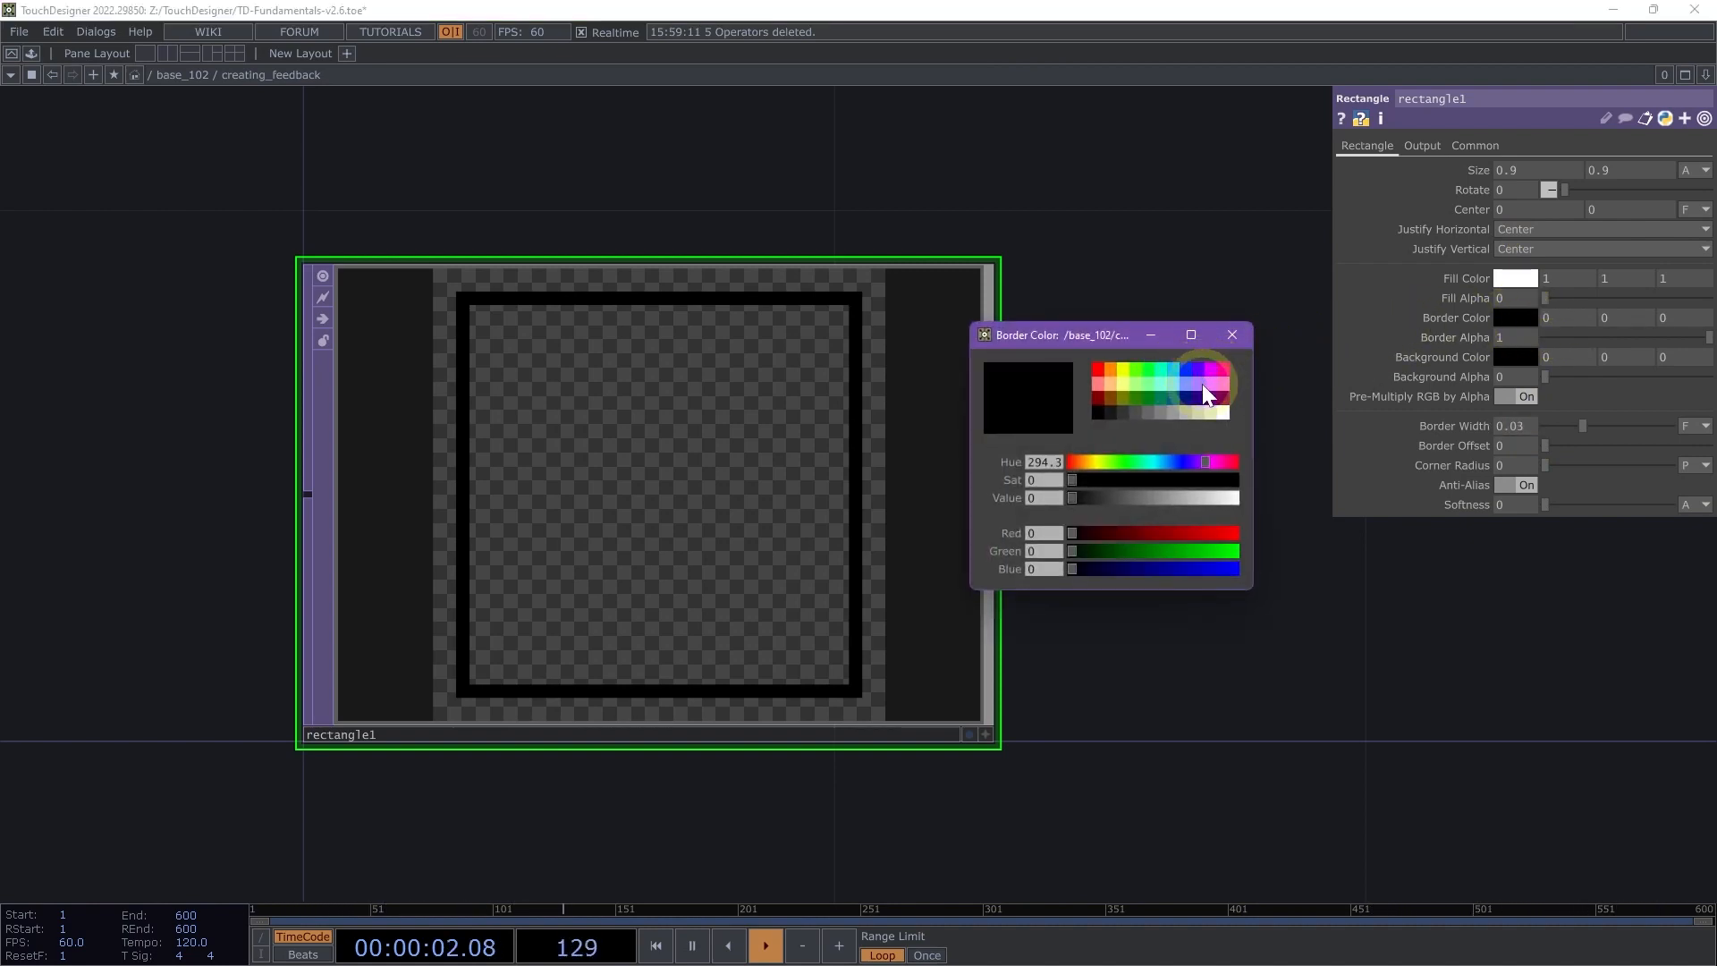
pyautogui.click(1097, 368)
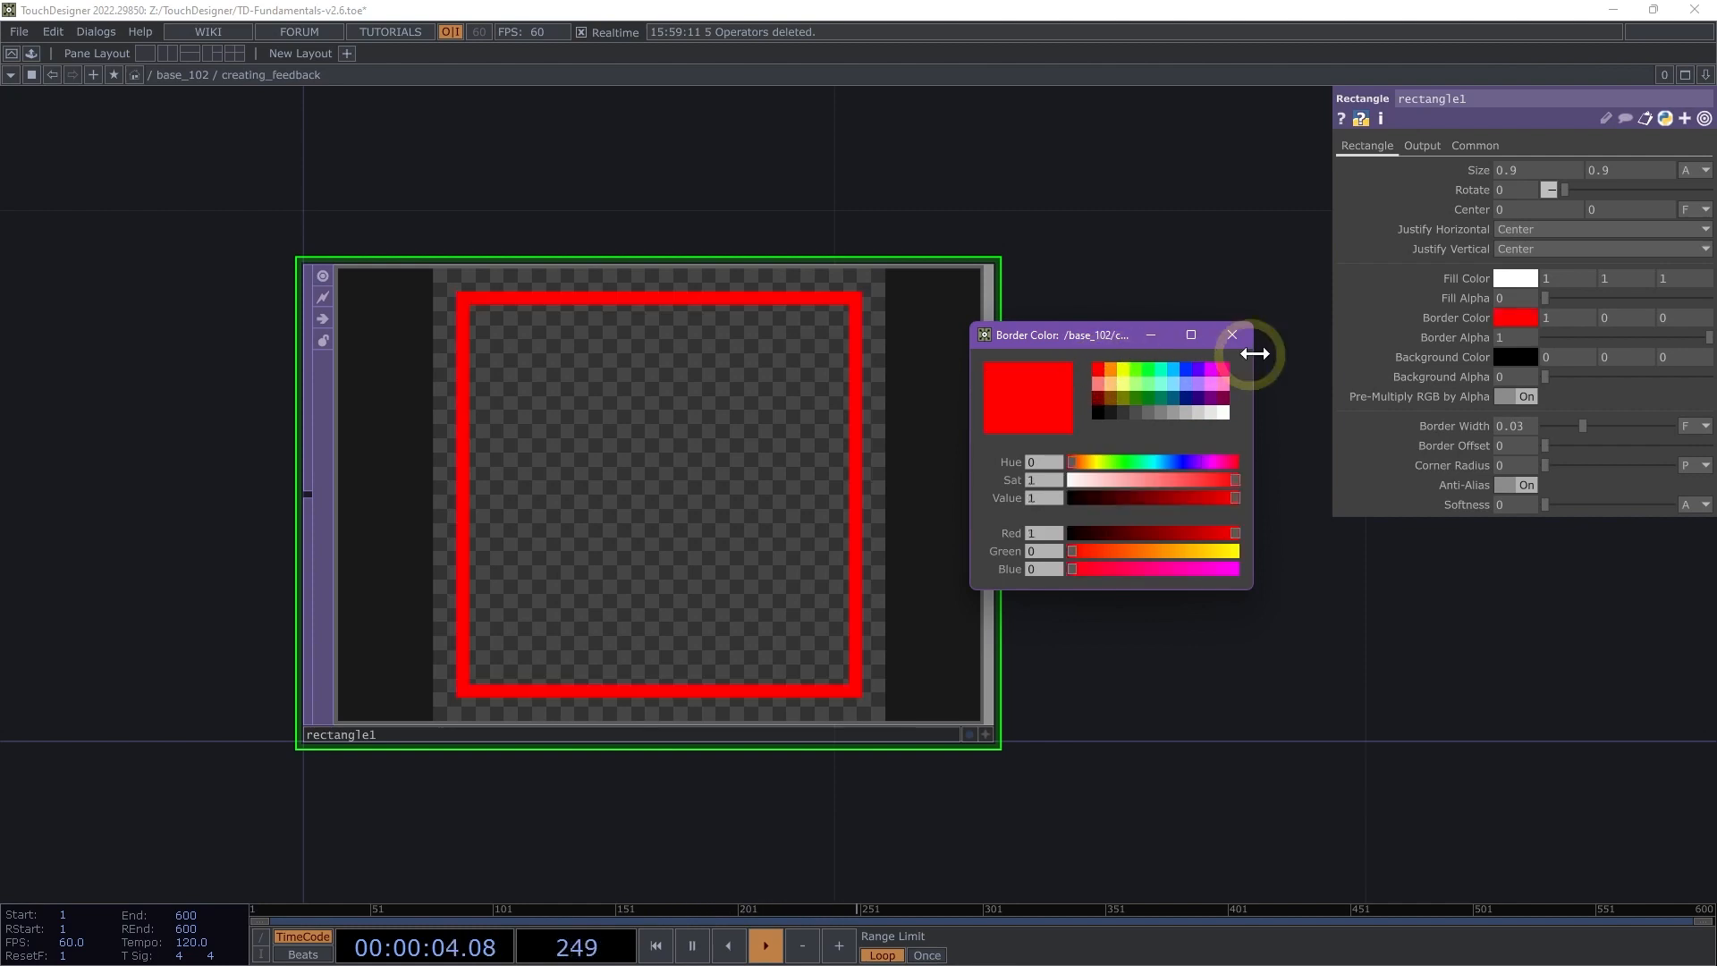
pyautogui.click(1243, 339)
# - Add a Feedback TOP connected to the rectangle's output, placed above and beyond it in the network
pyautogui.scroll(-5, 1244, 336)
pyautogui.moveTo(1246, 334); pyautogui.dragTo(513, 597)
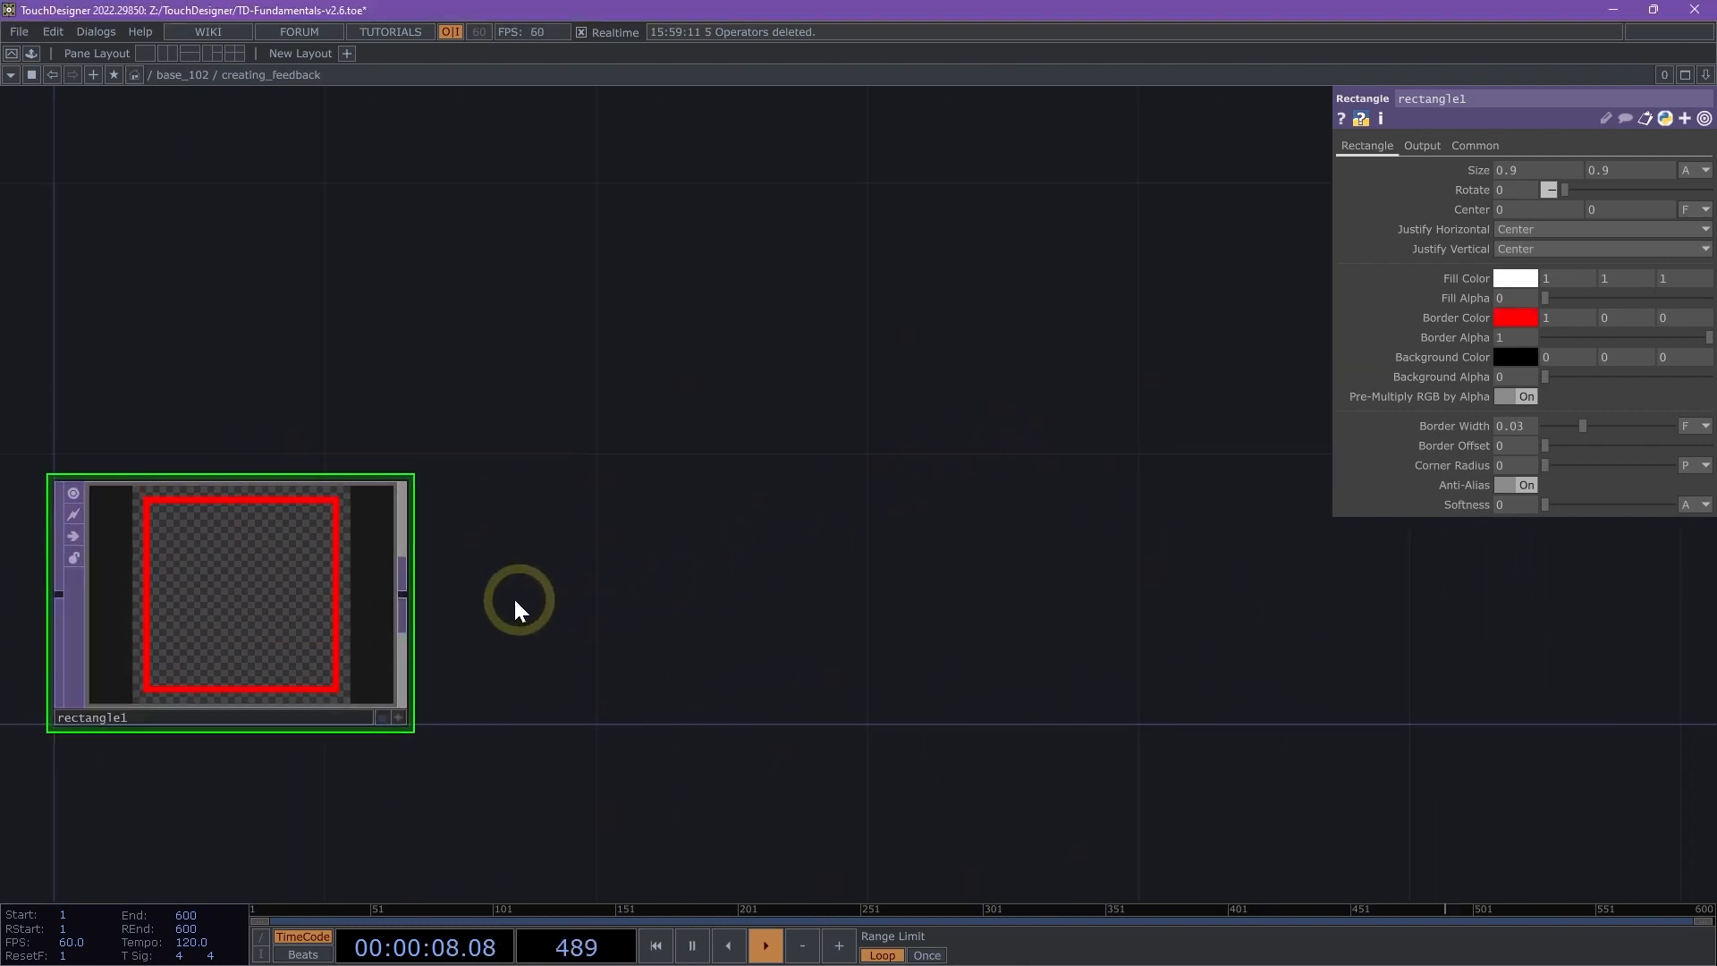
pyautogui.rightClick(411, 594)
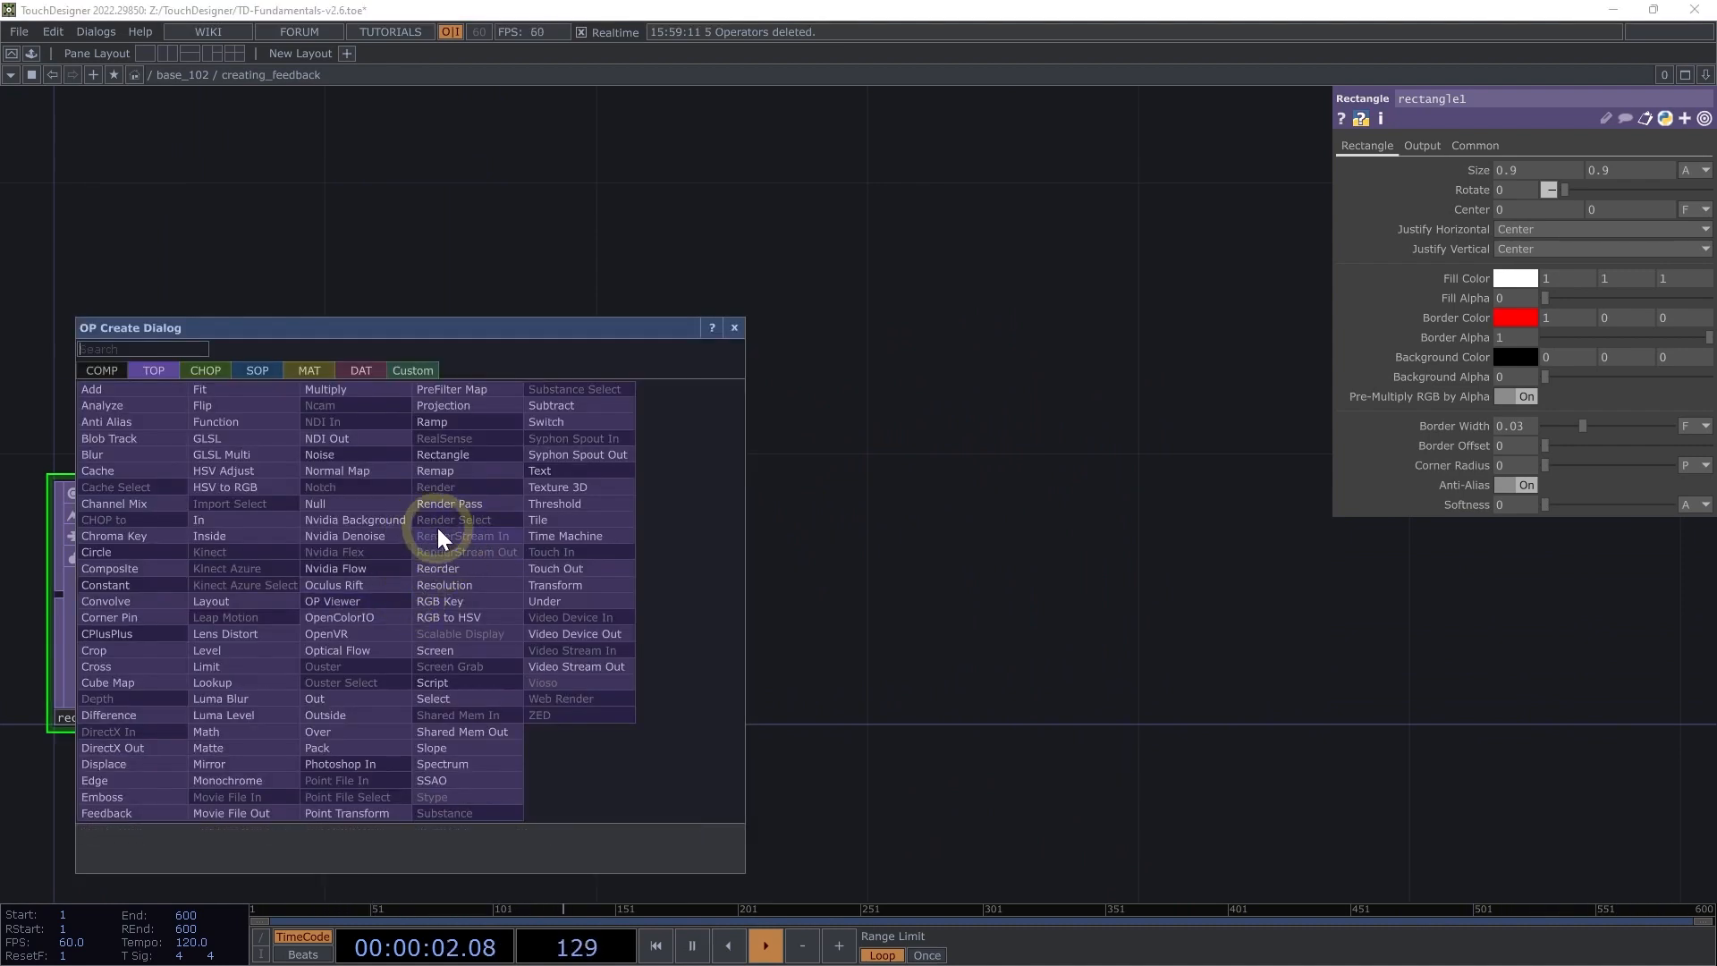
pyautogui.click(121, 814)
pyautogui.click(774, 315)
# - Add a Transform TOP connected to the output of the Feedback TOP
pyautogui.moveTo(724, 564); pyautogui.dragTo(573, 603)
pyautogui.moveTo(924, 513); pyautogui.dragTo(650, 554)
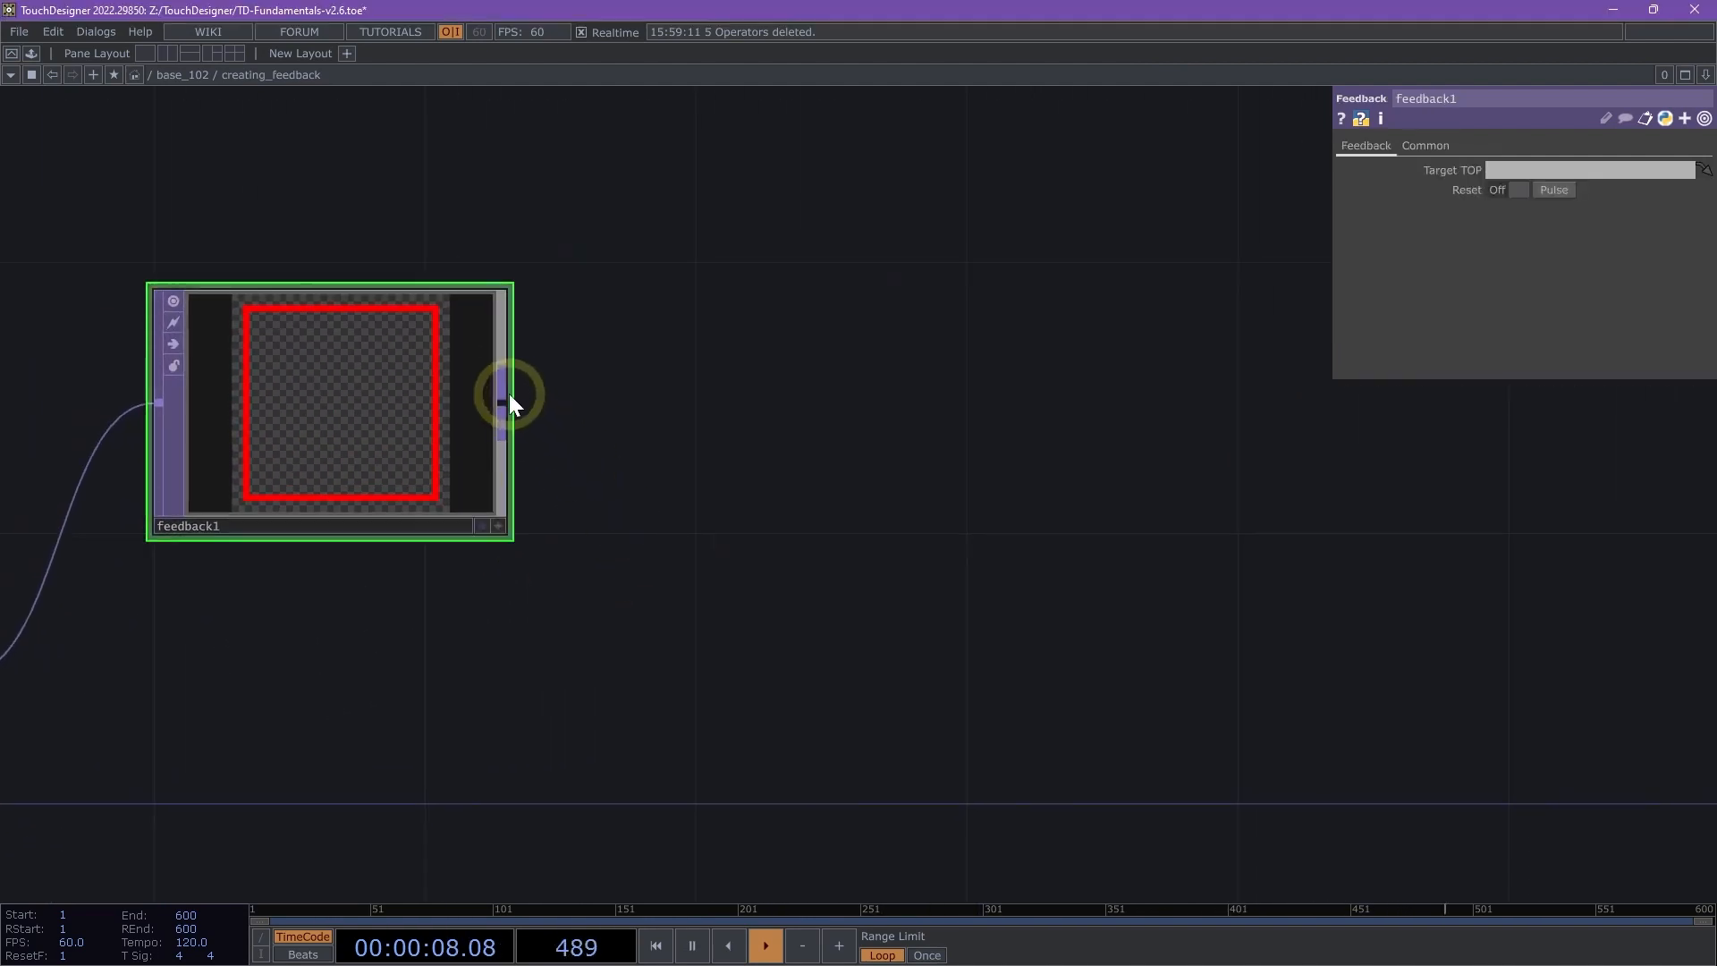
pyautogui.rightClick(507, 396)
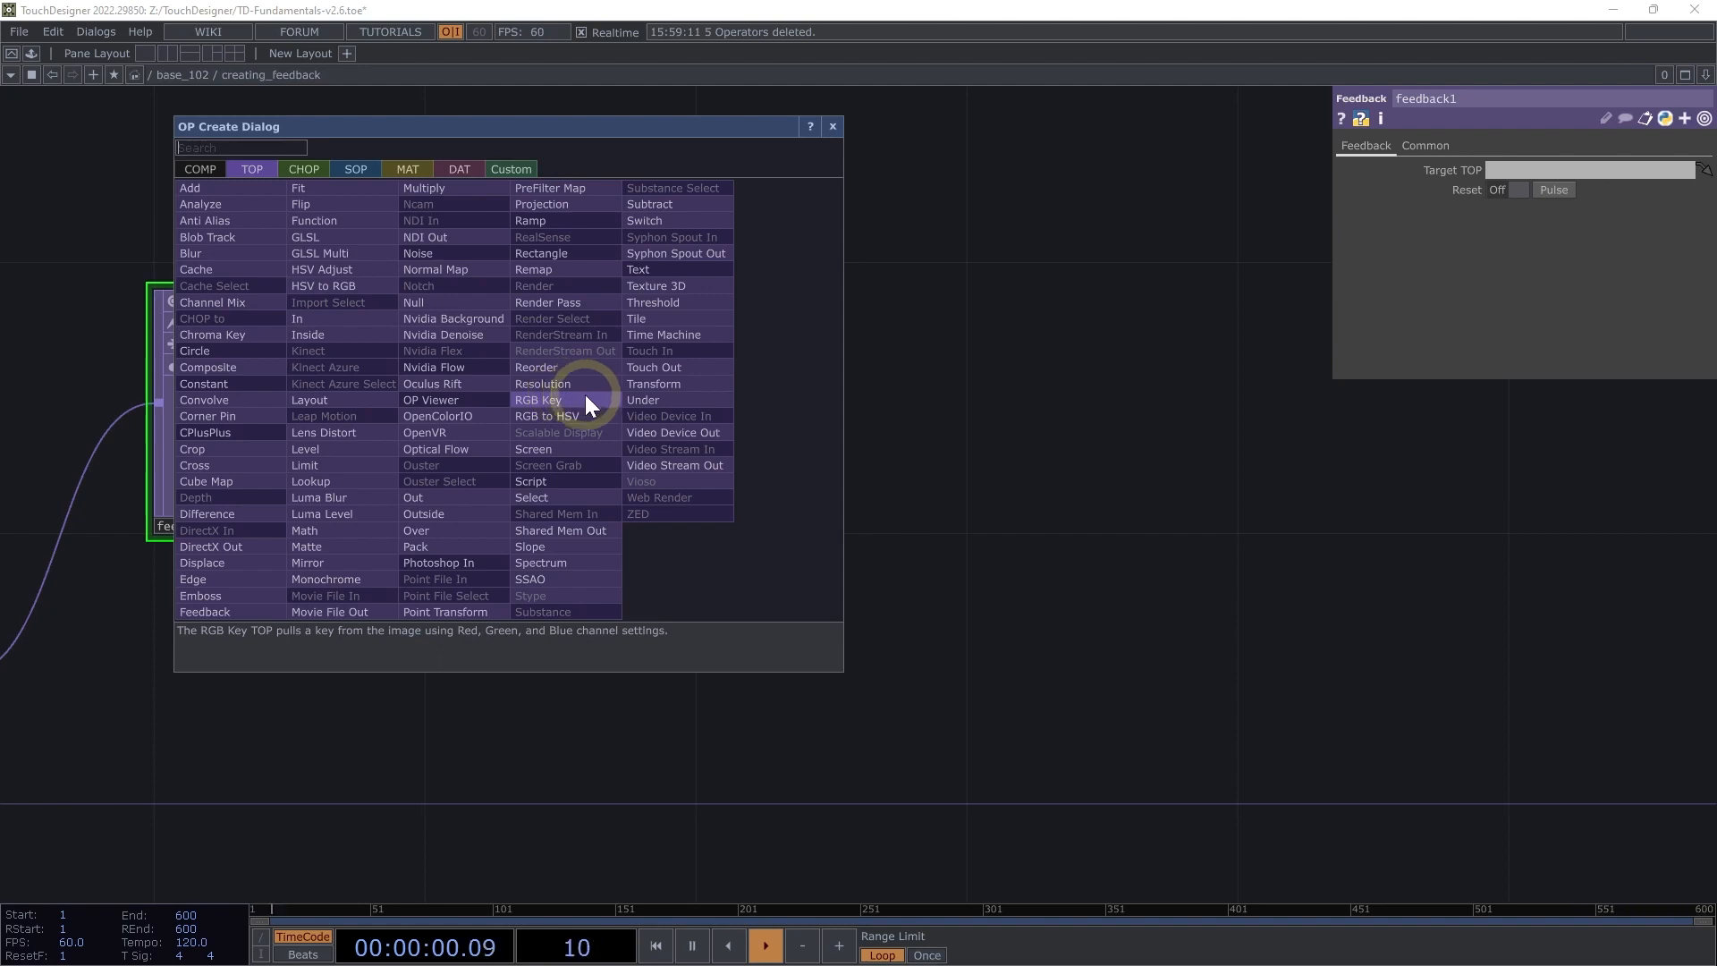
pyautogui.click(673, 382)
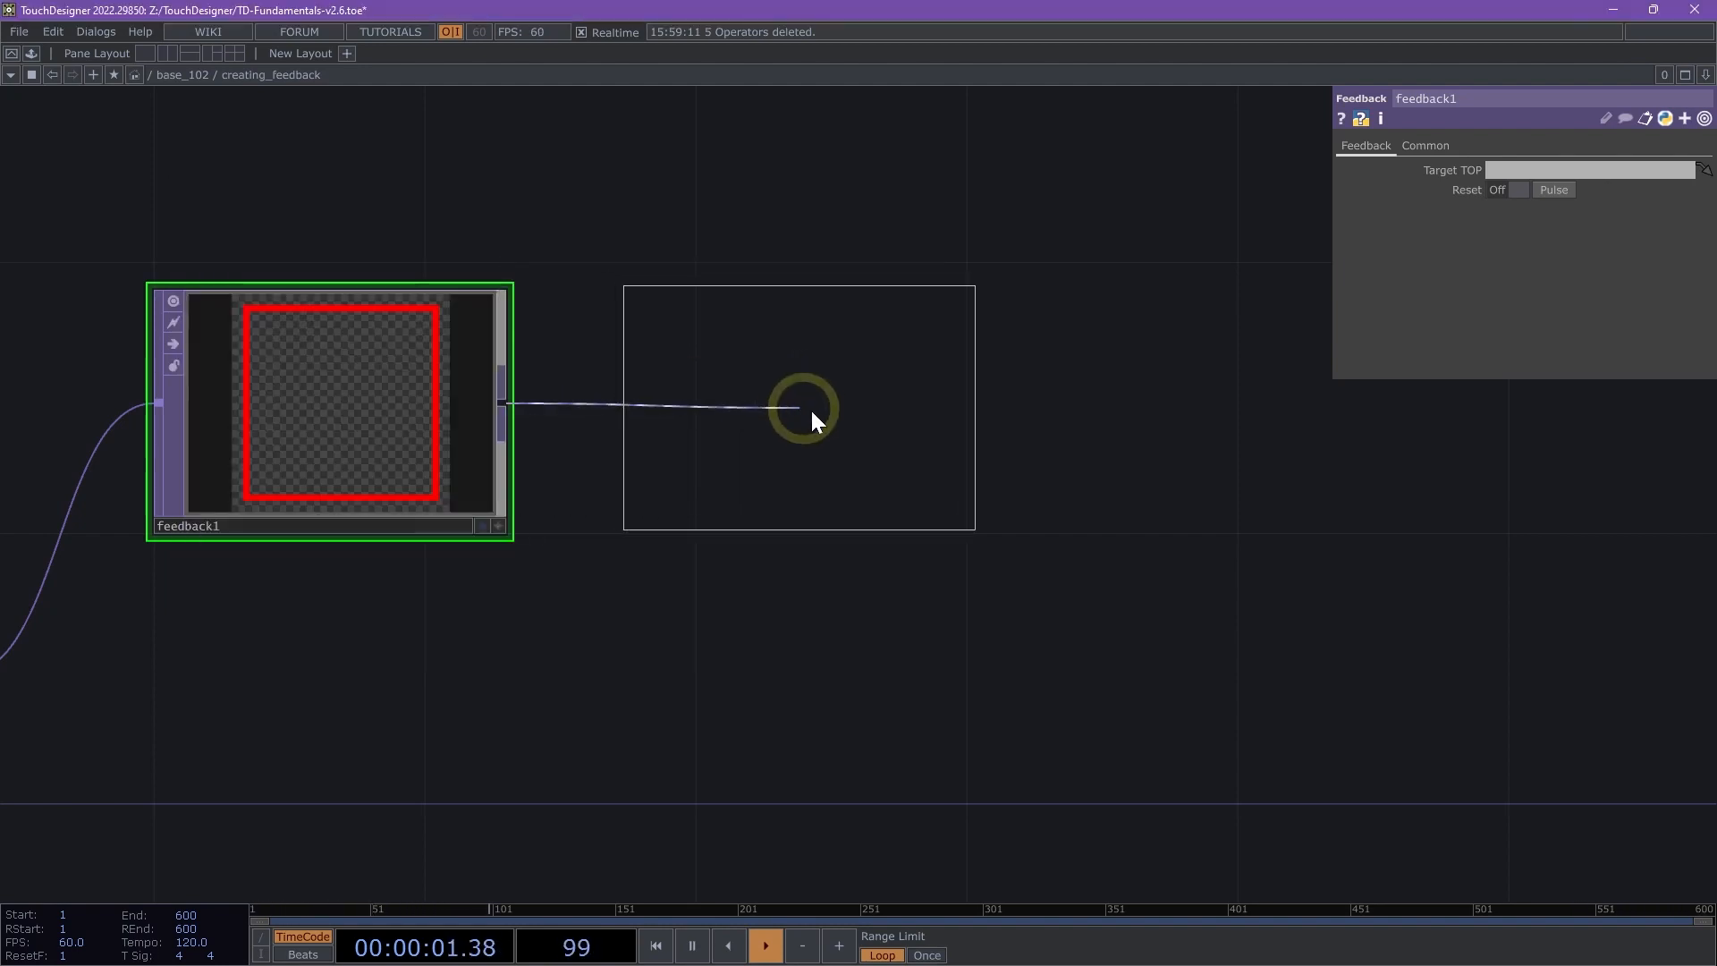
pyautogui.click(879, 404)
# - Add a Composite TOP fed by the Transform TOP's output, placed lower in line with the rectangle
pyautogui.scroll(-3, 846, 536)
pyautogui.moveTo(820, 600); pyautogui.dragTo(865, 602)
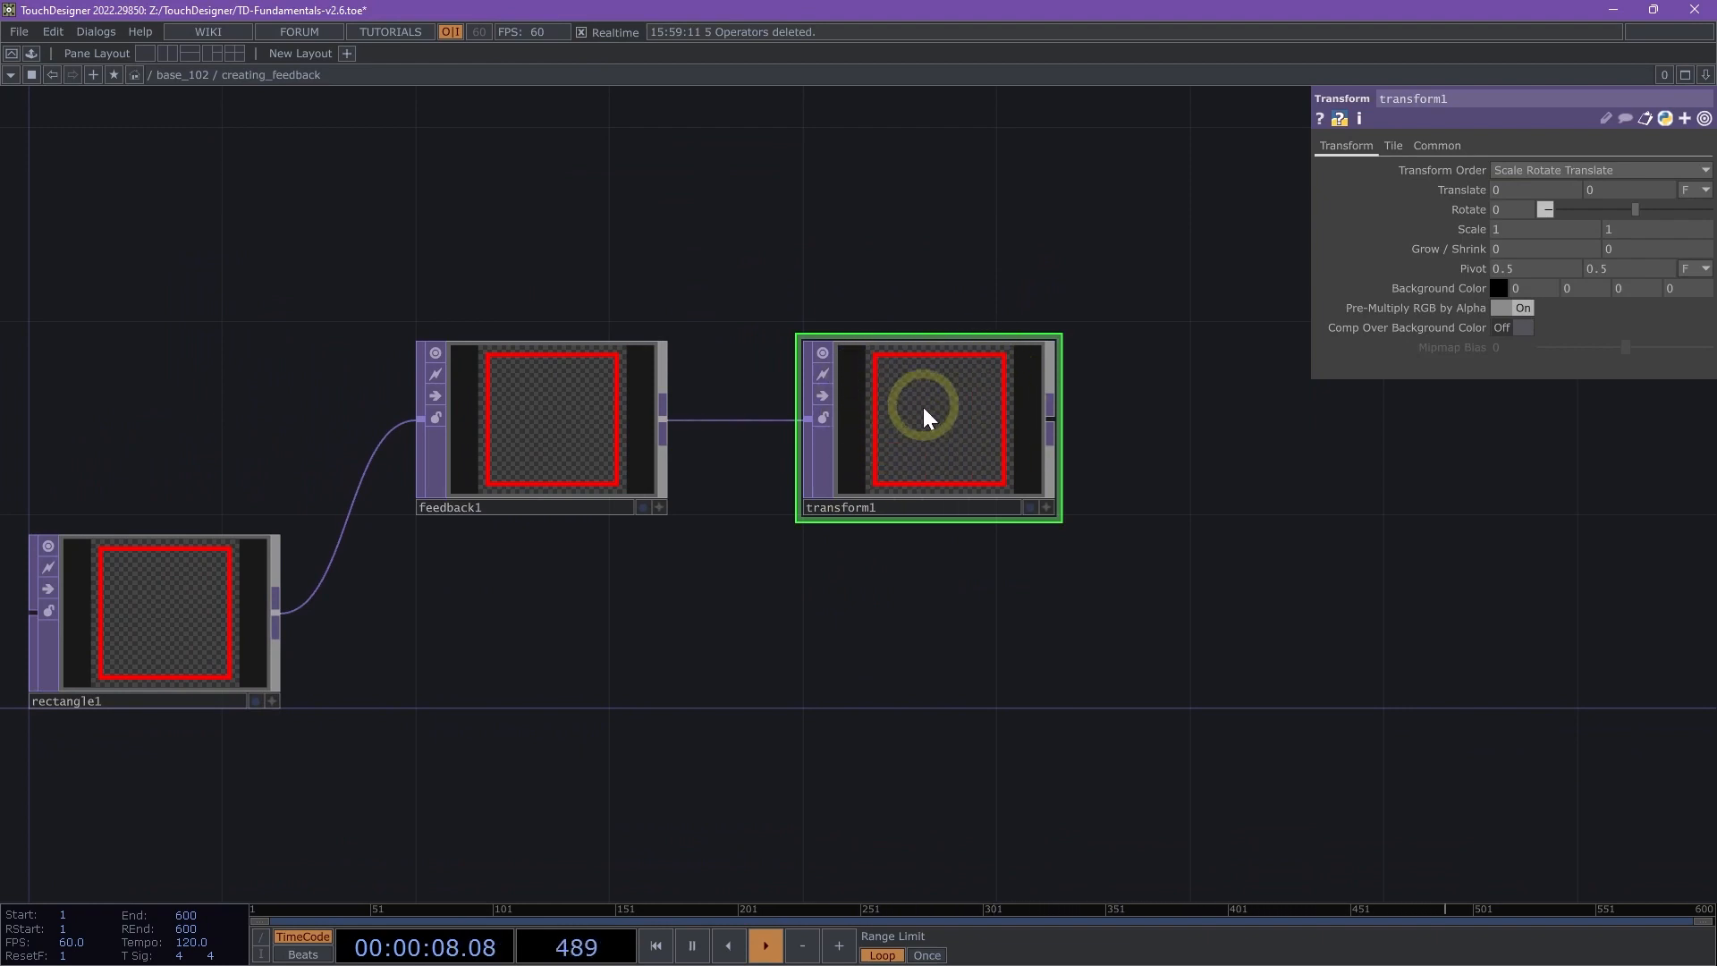
pyautogui.moveTo(1274, 587); pyautogui.dragTo(657, 429)
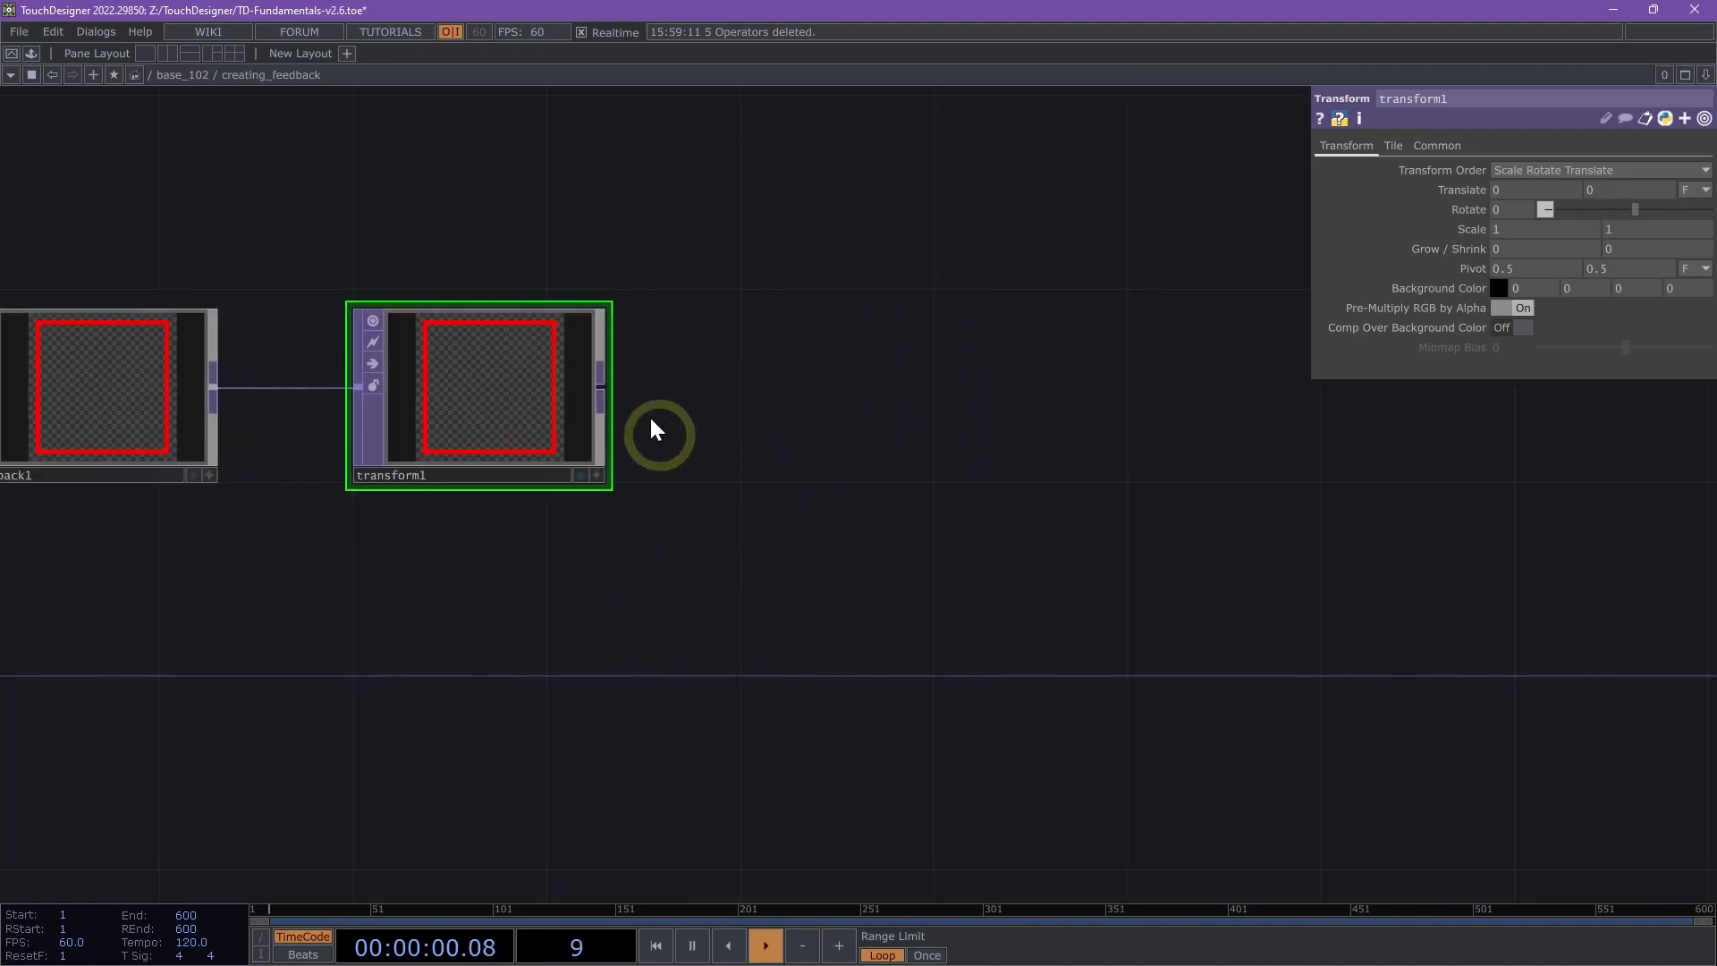
pyautogui.rightClick(604, 383)
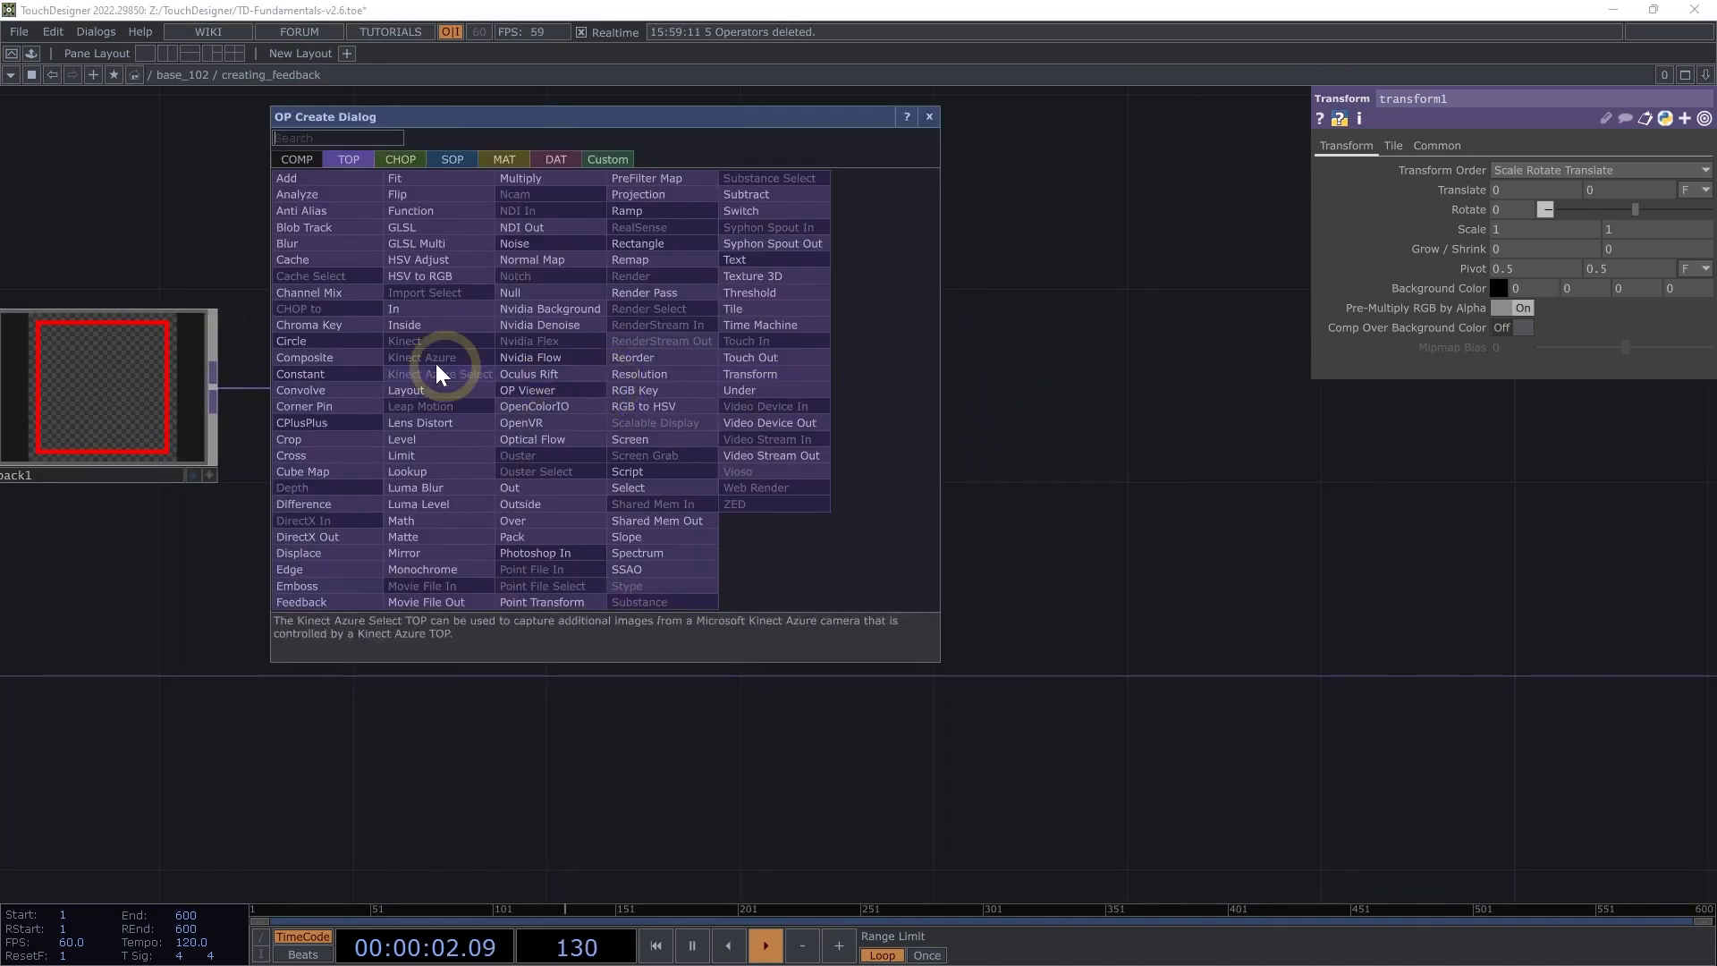
pyautogui.click(347, 358)
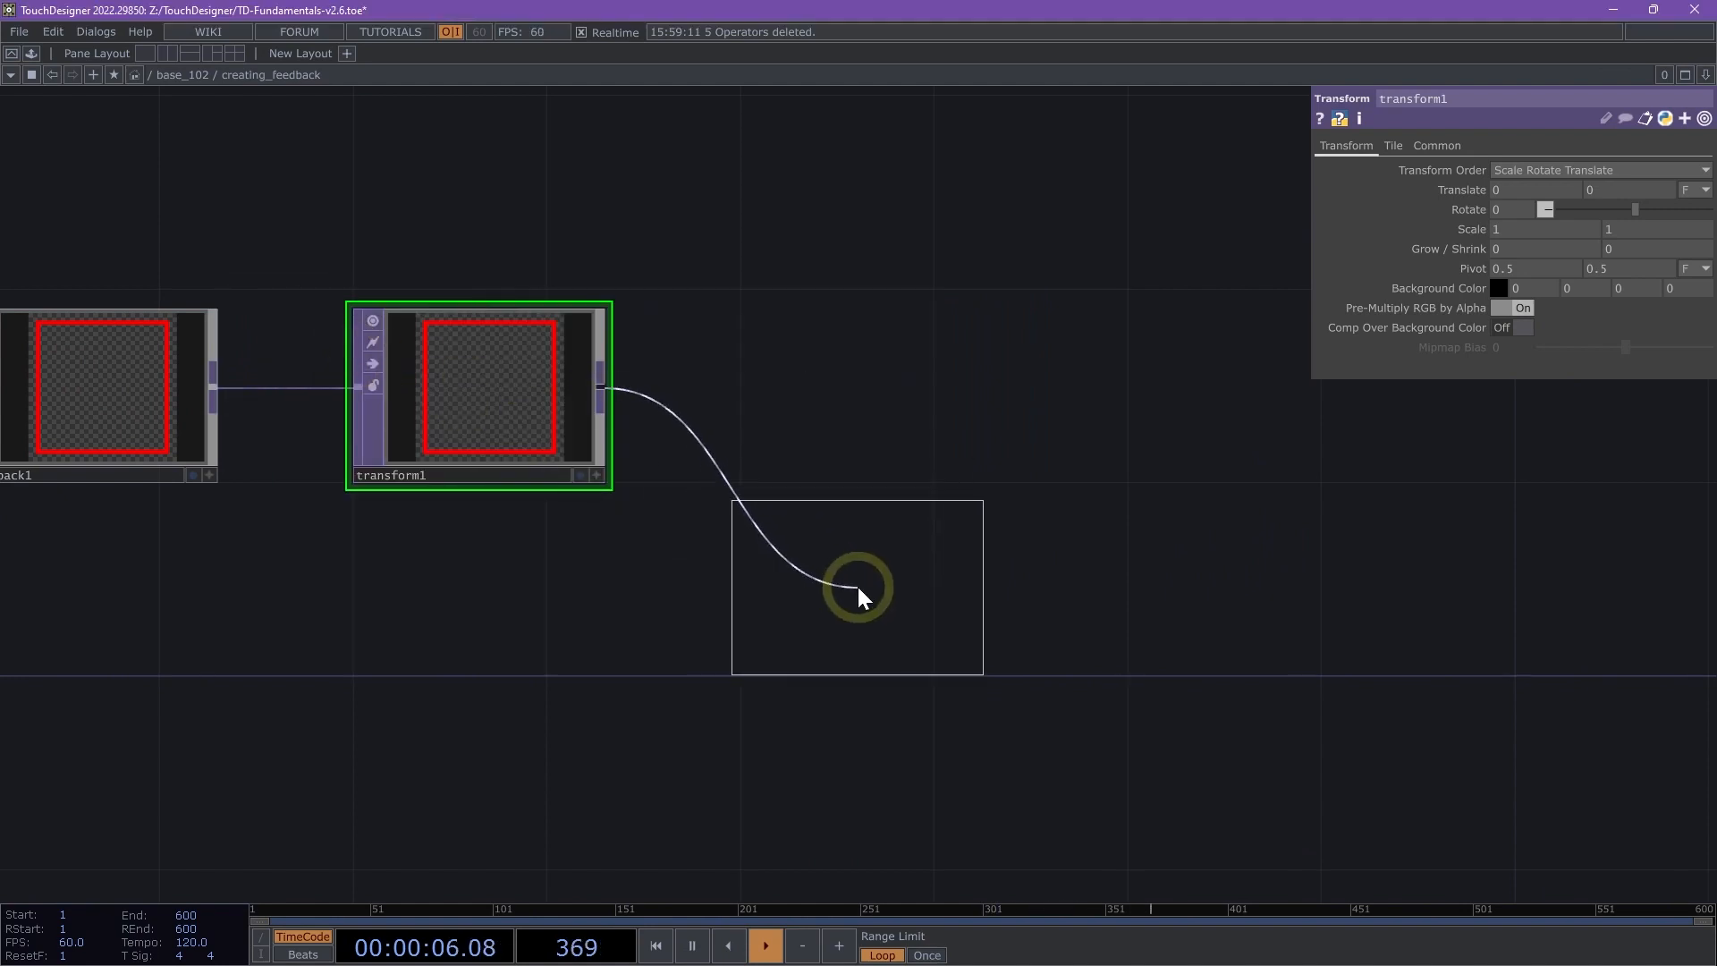
pyautogui.click(874, 582)
# - Wire the rectangle into the Composite TOP as its second input and assign comp1 as the Feedback TOP's target
pyautogui.moveTo(574, 729); pyautogui.dragTo(807, 662)
pyautogui.scroll(-3, 717, 677)
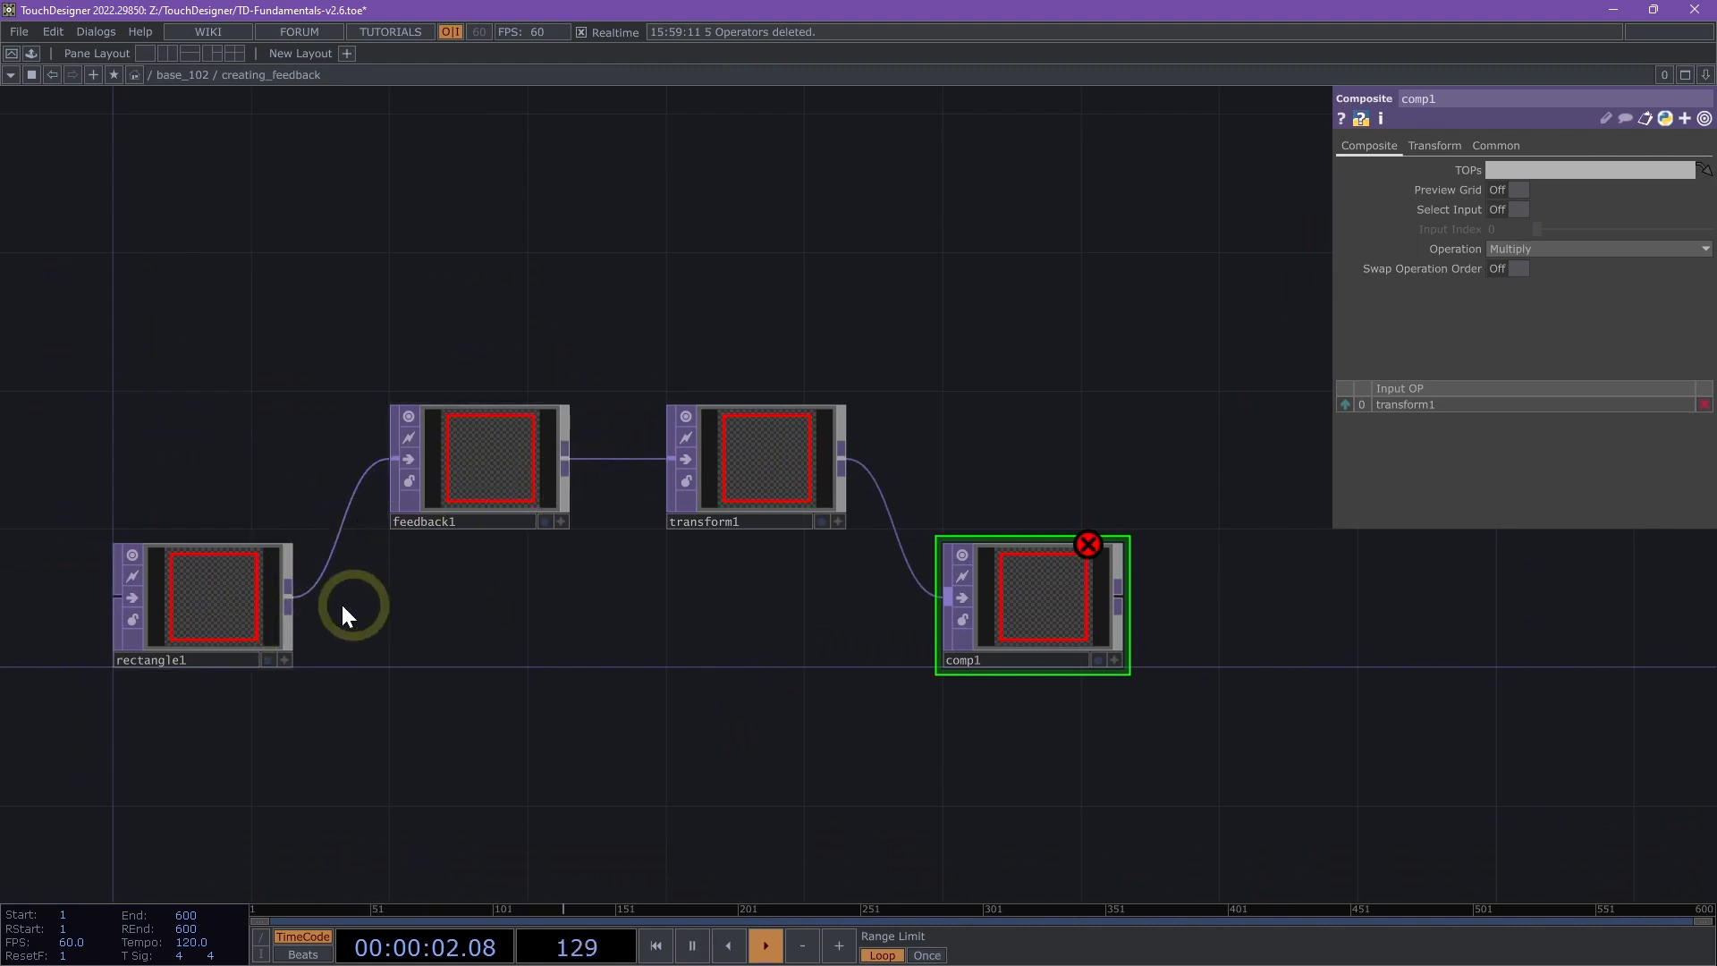
pyautogui.moveTo(290, 596); pyautogui.dragTo(923, 607)
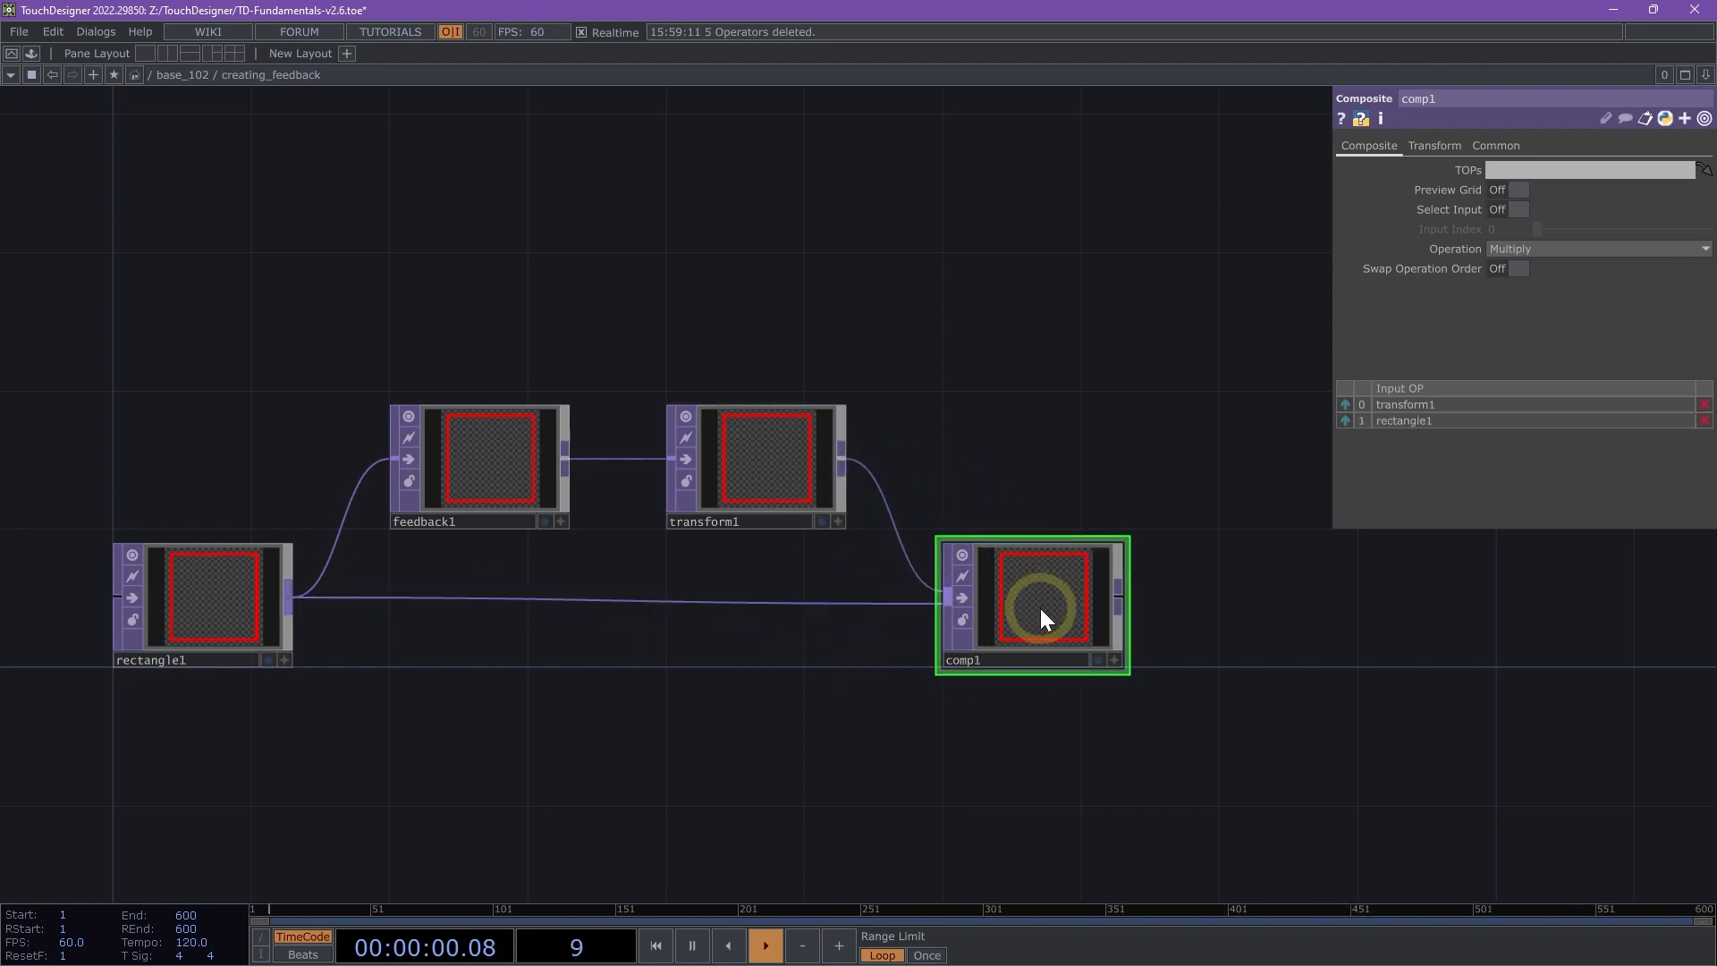
pyautogui.moveTo(1040, 604); pyautogui.dragTo(503, 427)
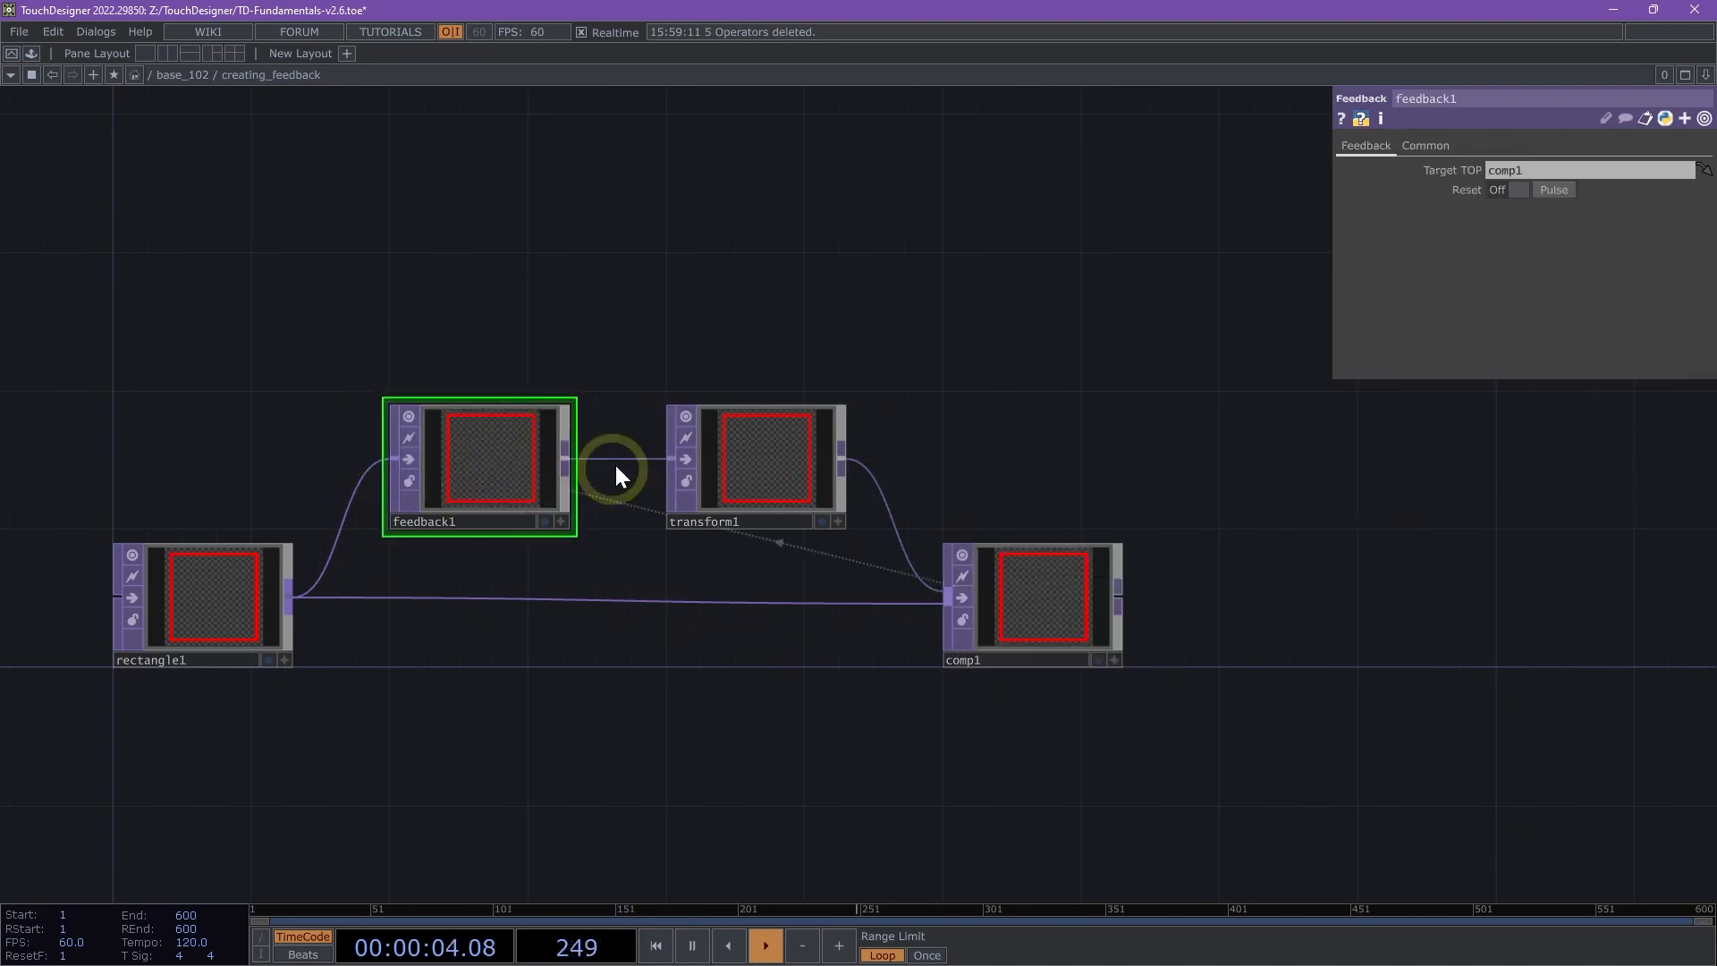
# - Set the Composite TOP's operation to Screen
pyautogui.scroll(2, 680, 698)
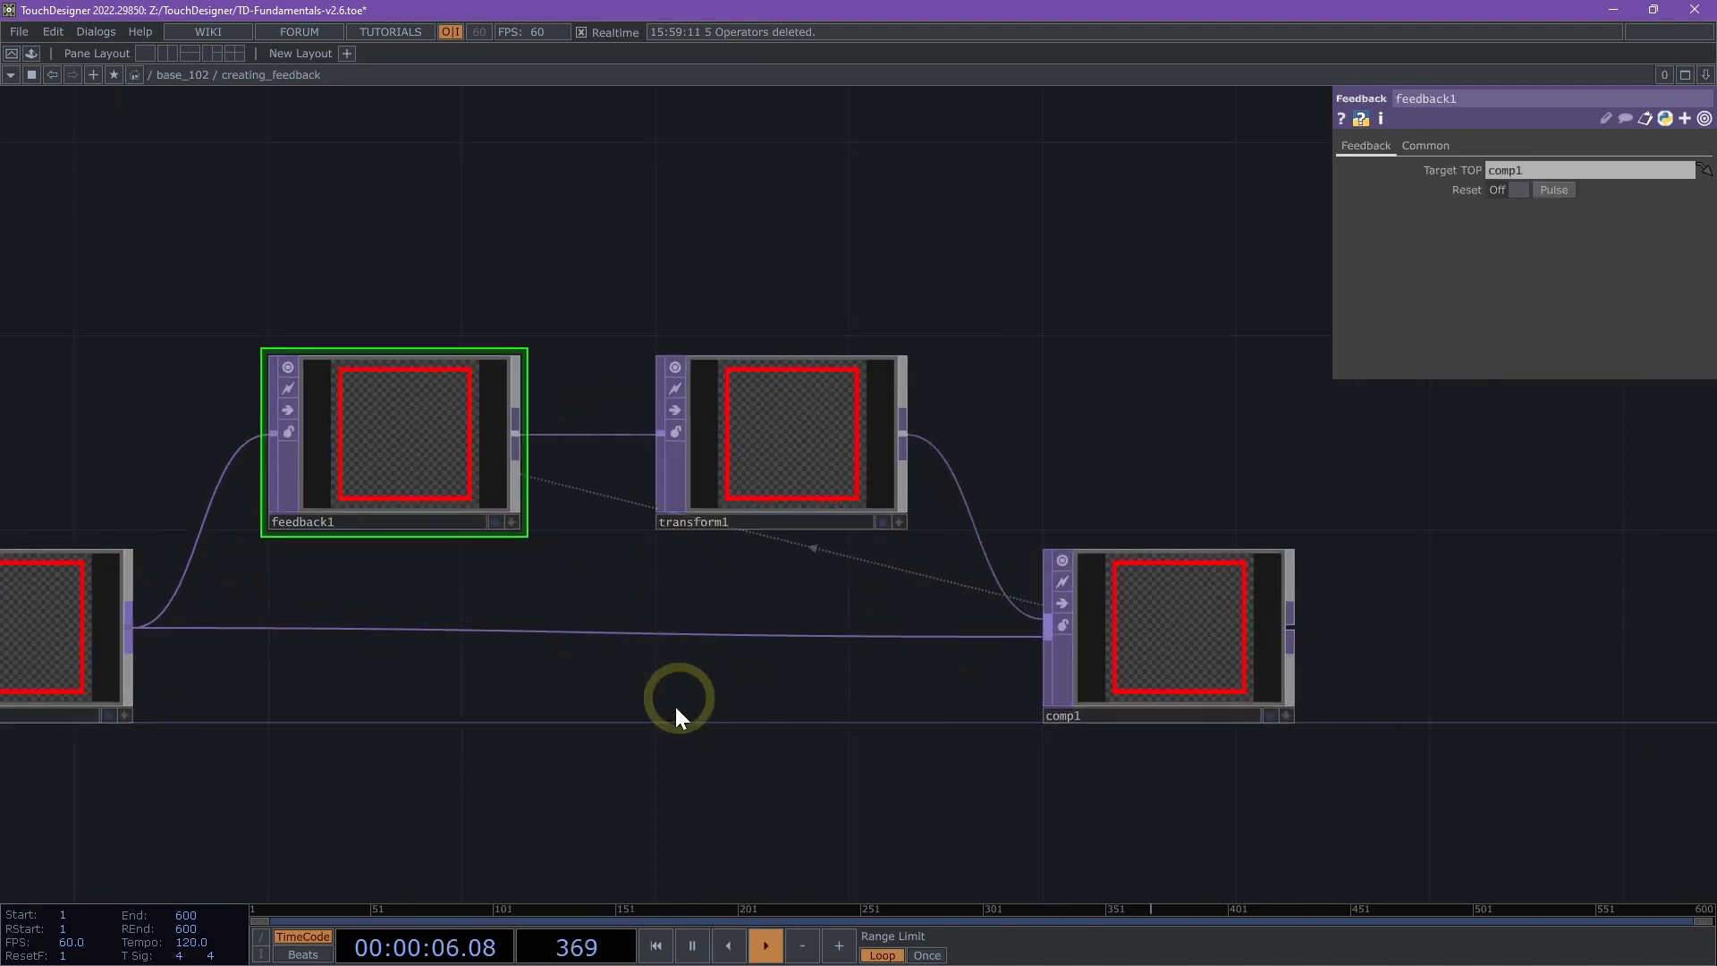
pyautogui.moveTo(679, 701); pyautogui.dragTo(823, 729)
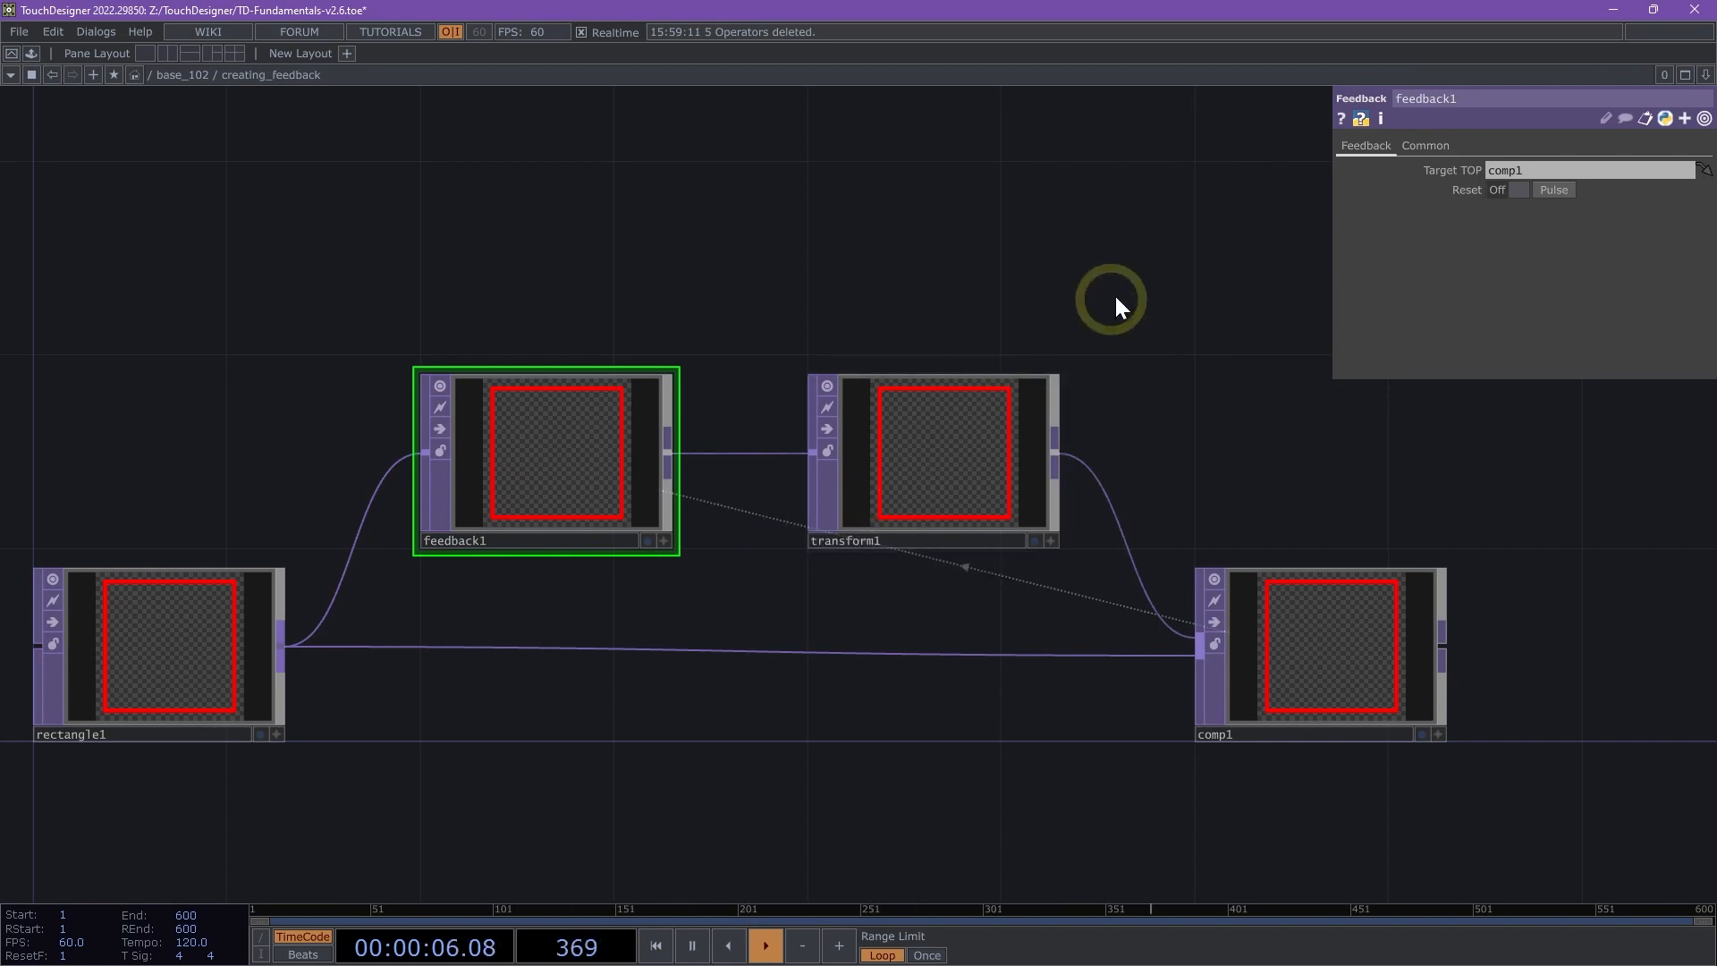
pyautogui.moveTo(1114, 297); pyautogui.dragTo(1183, 305)
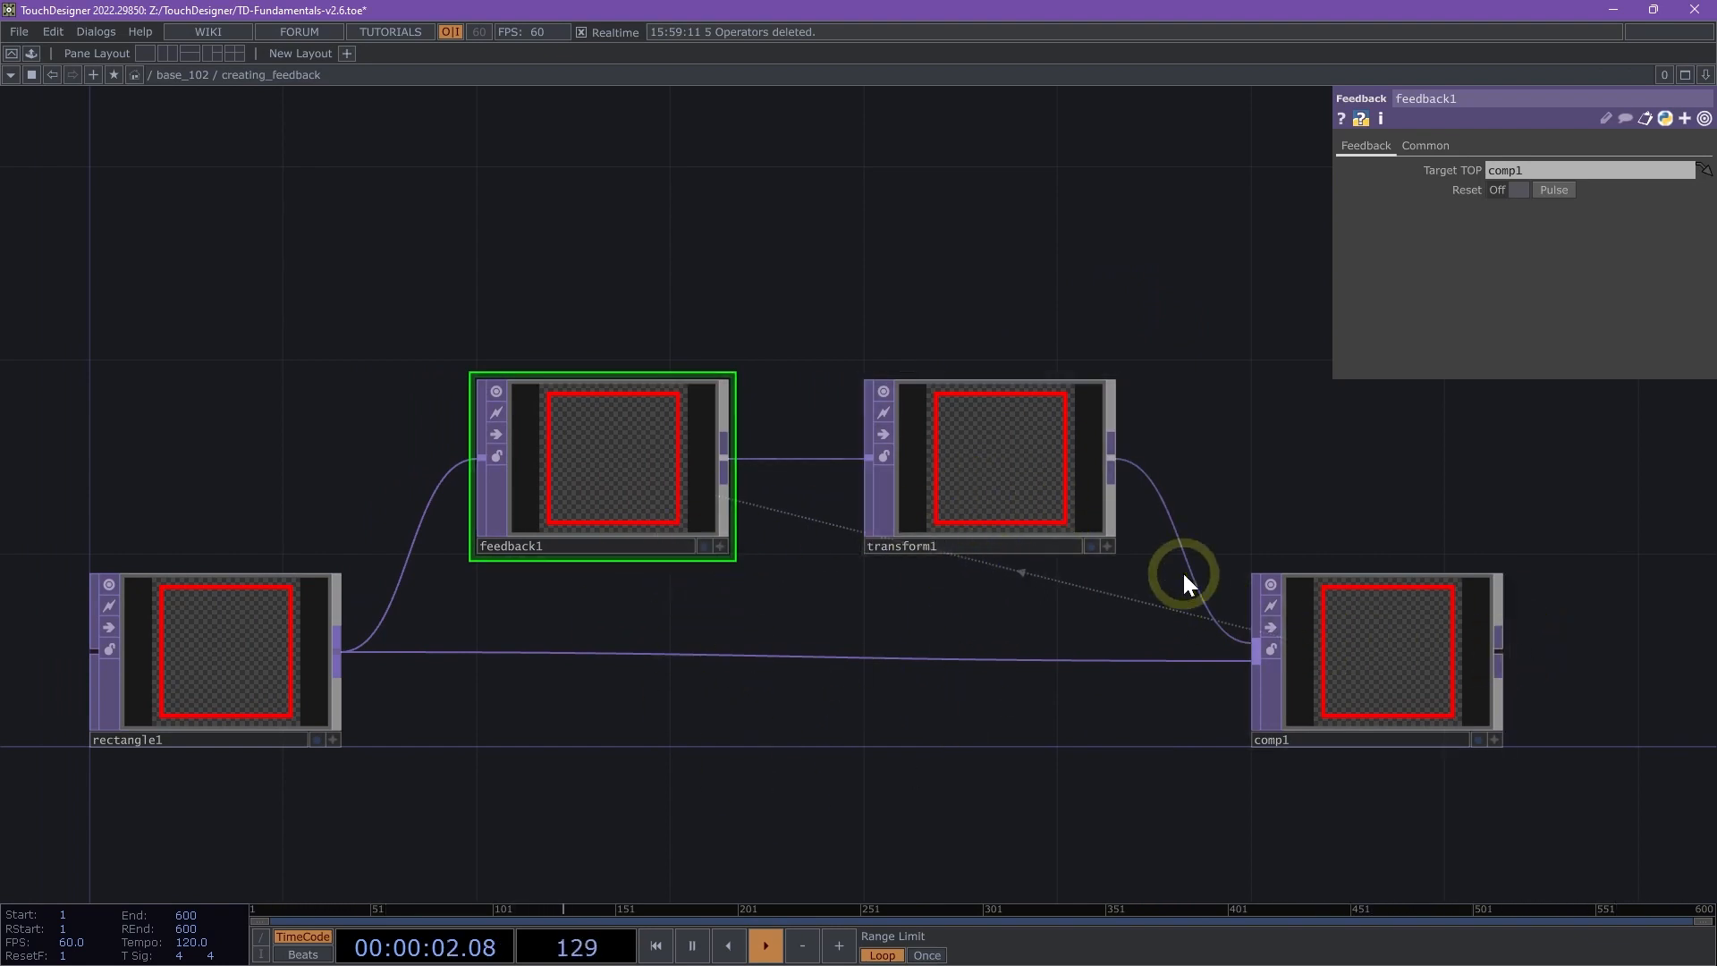
pyautogui.click(1481, 720)
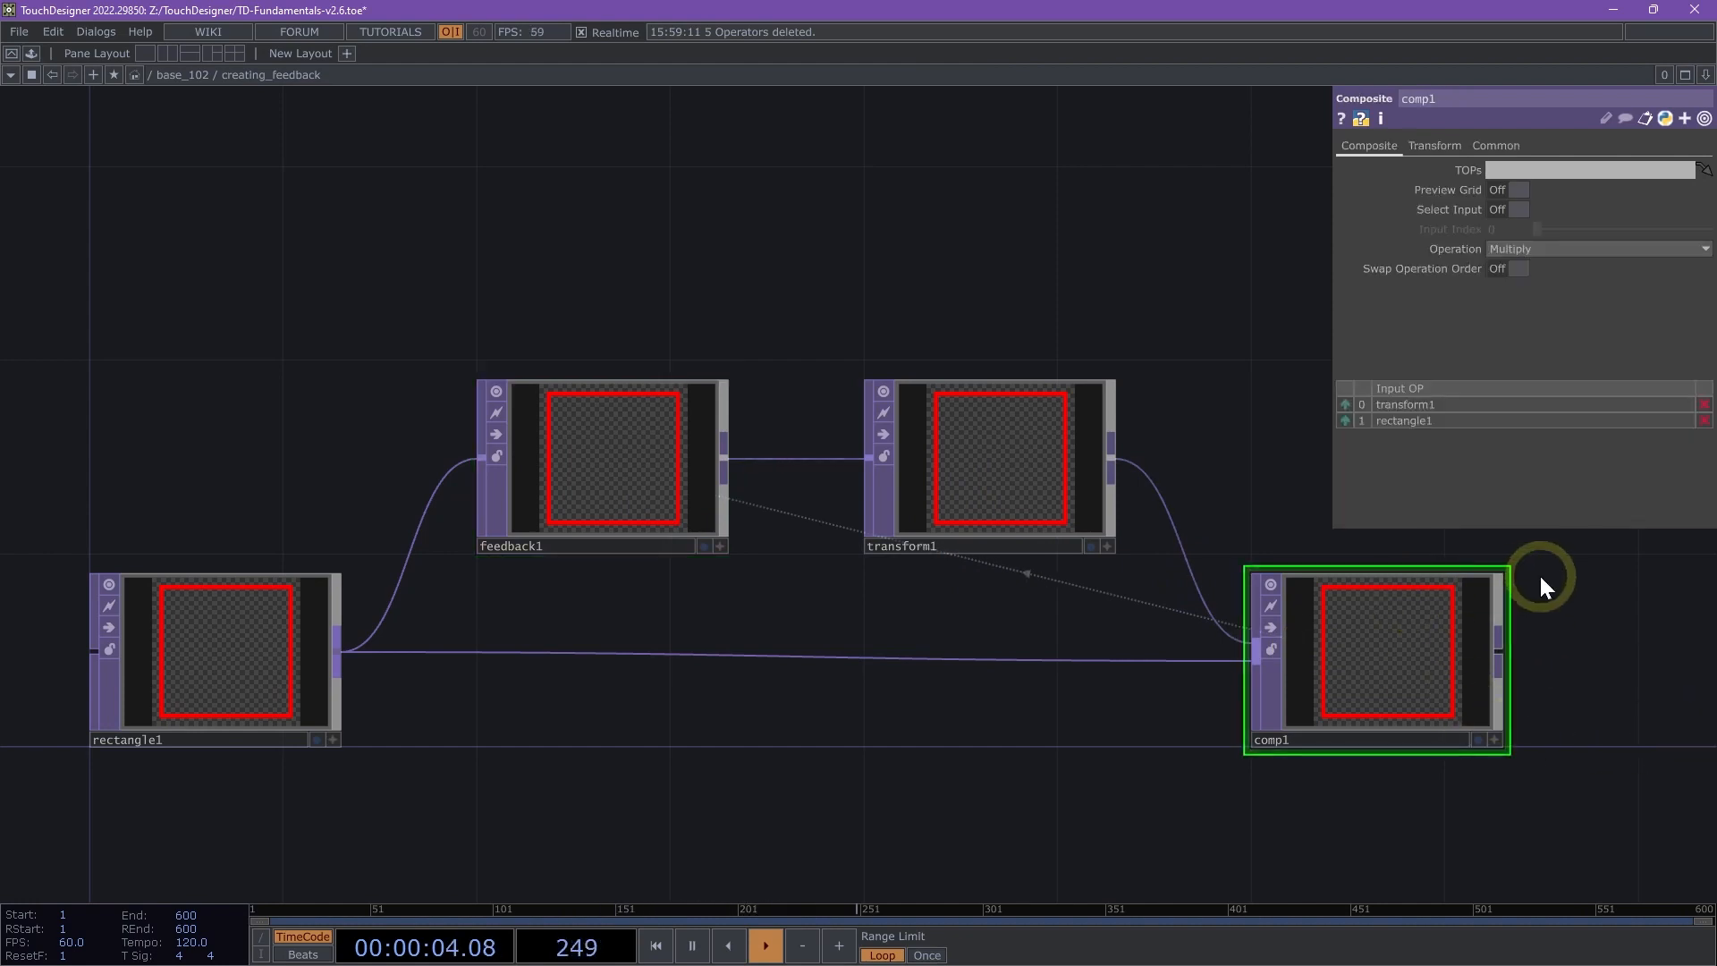
pyautogui.click(1526, 247)
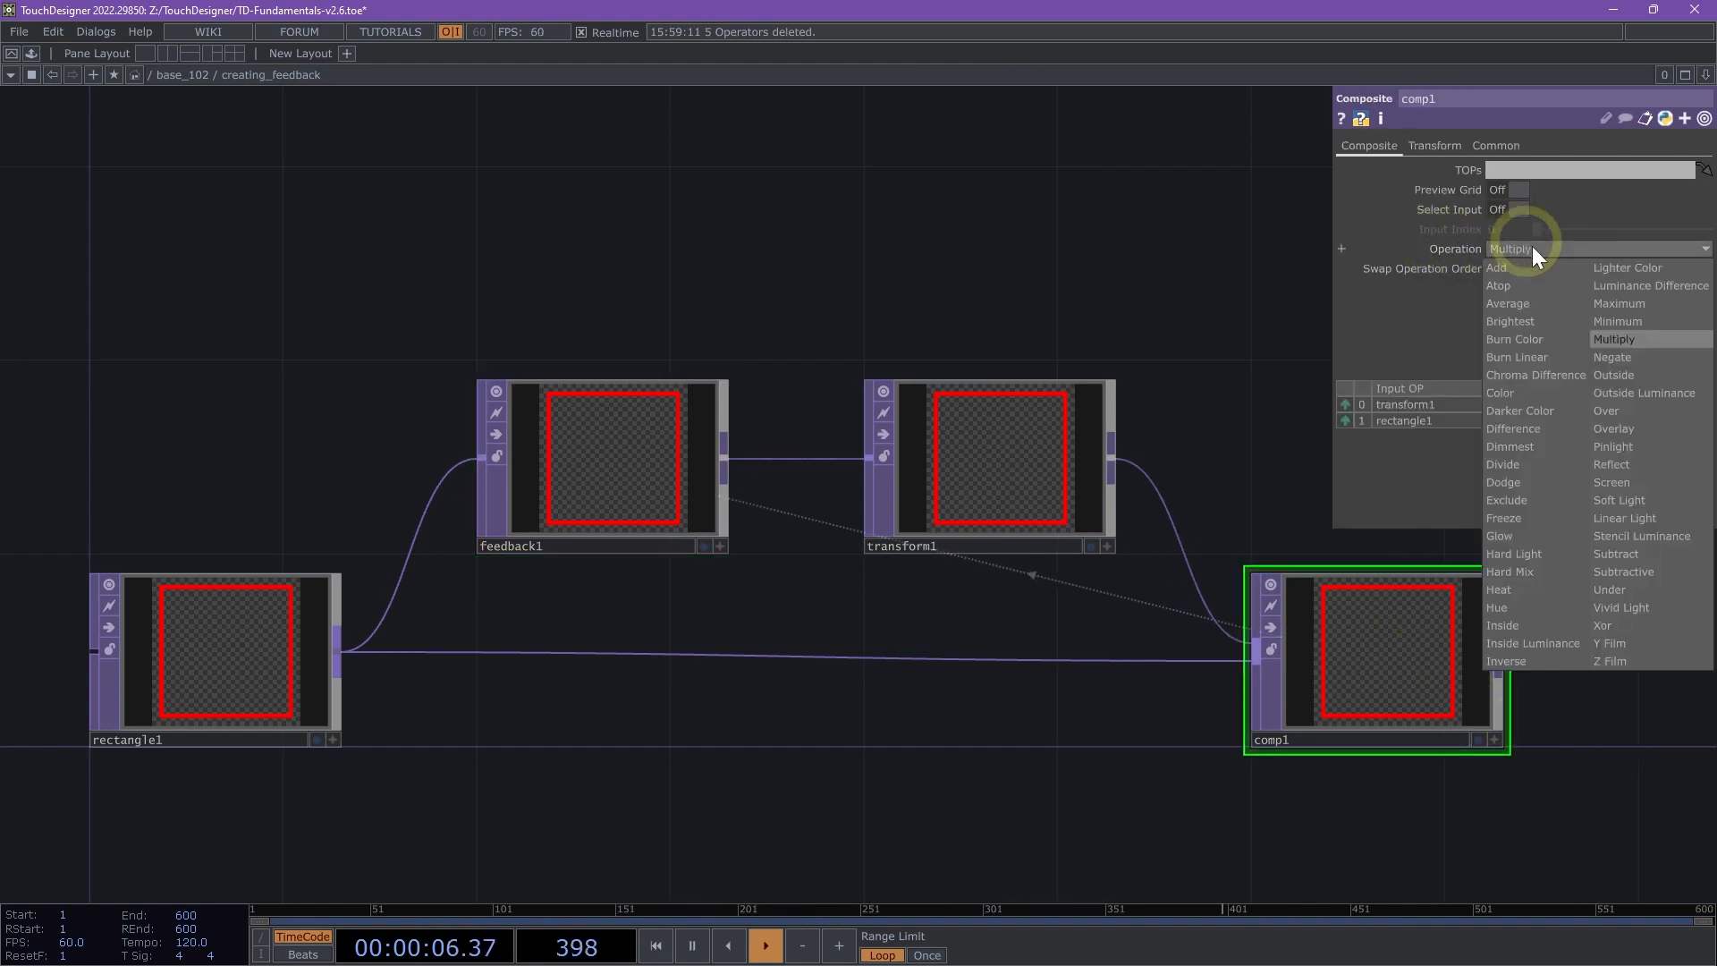
pyautogui.click(1629, 482)
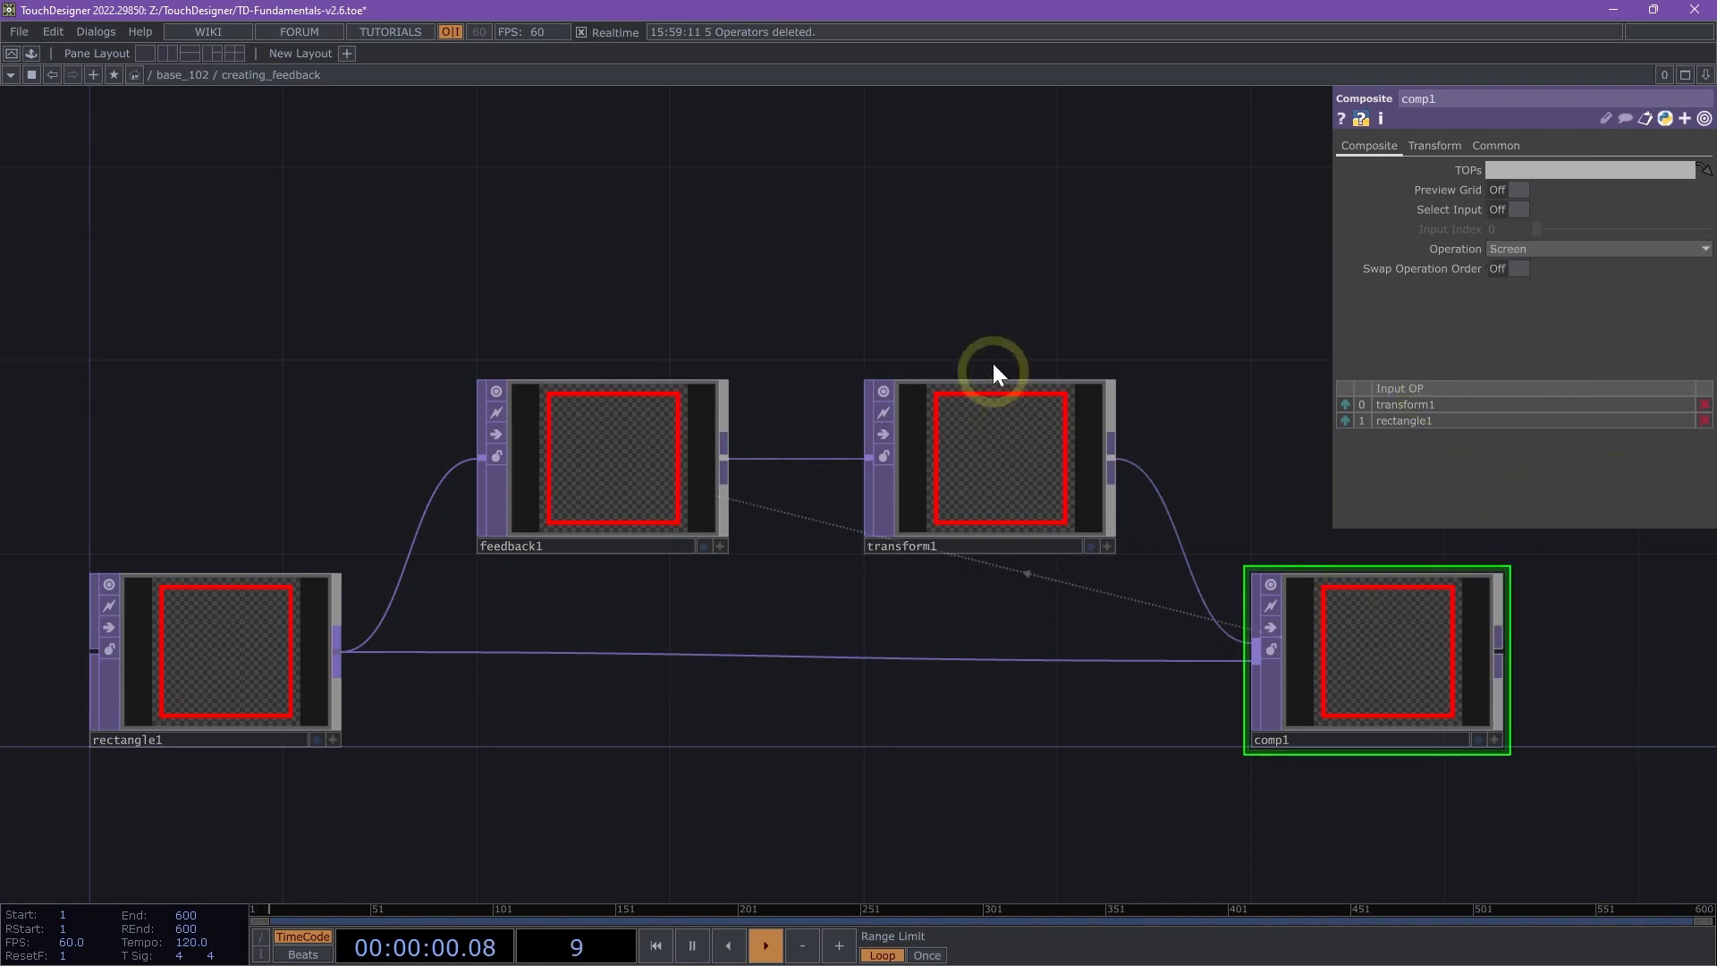
pyautogui.click(1515, 251)
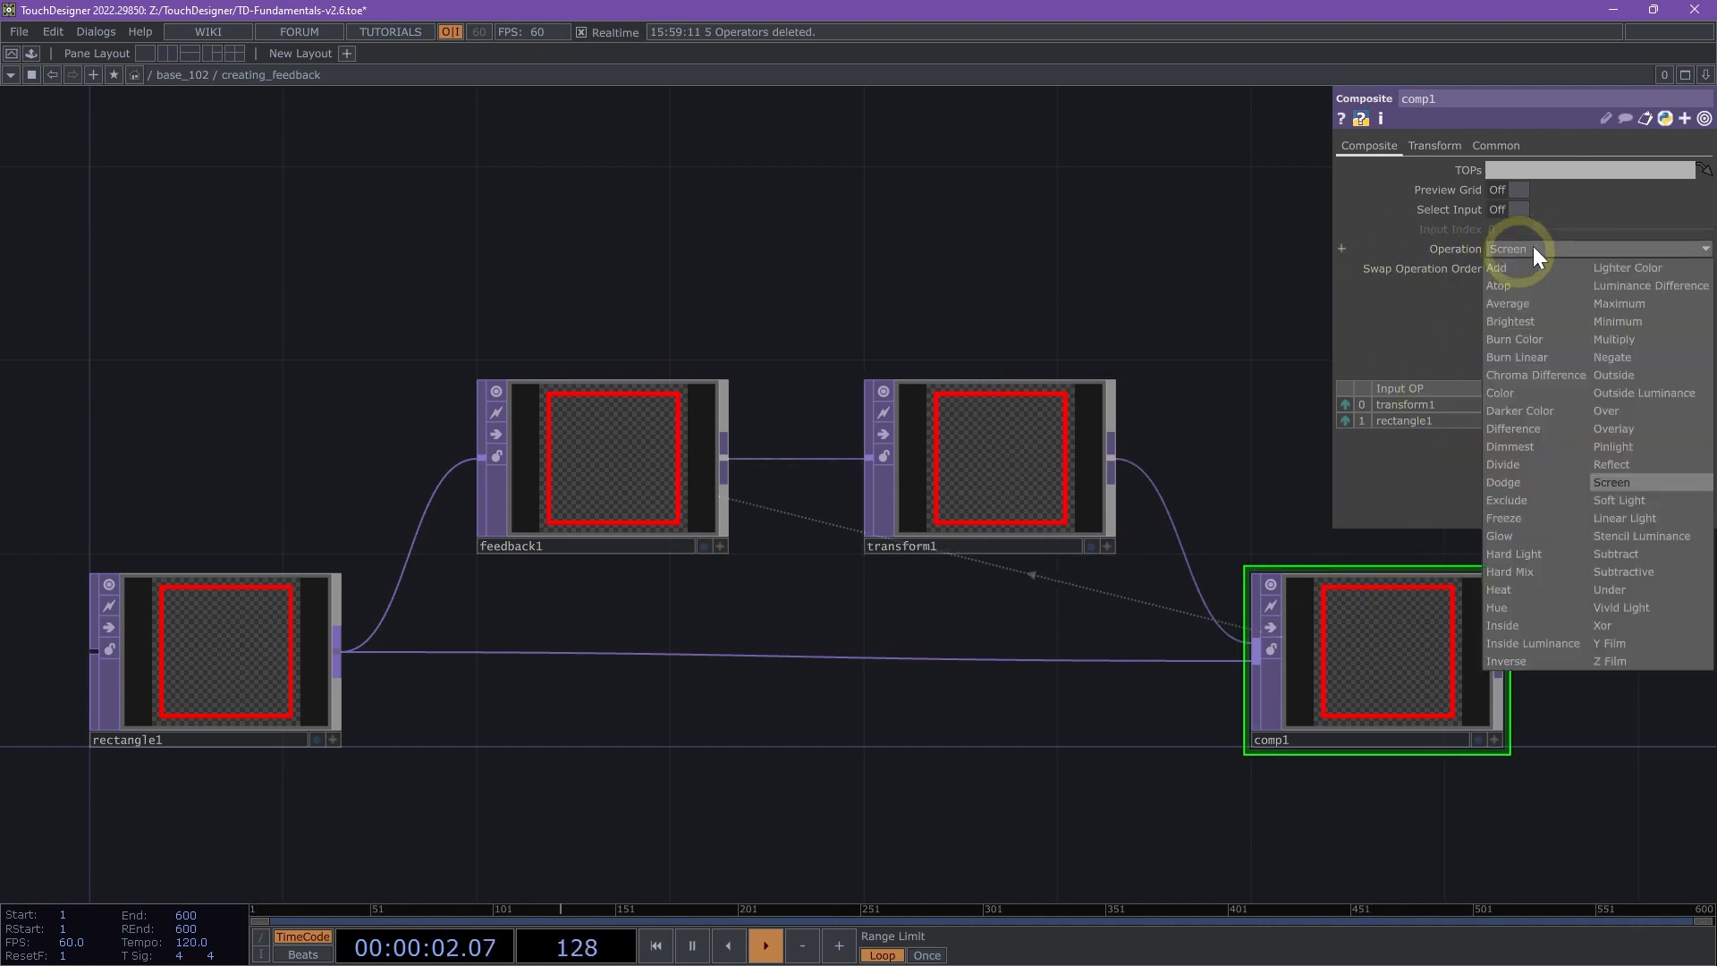
pyautogui.click(1387, 336)
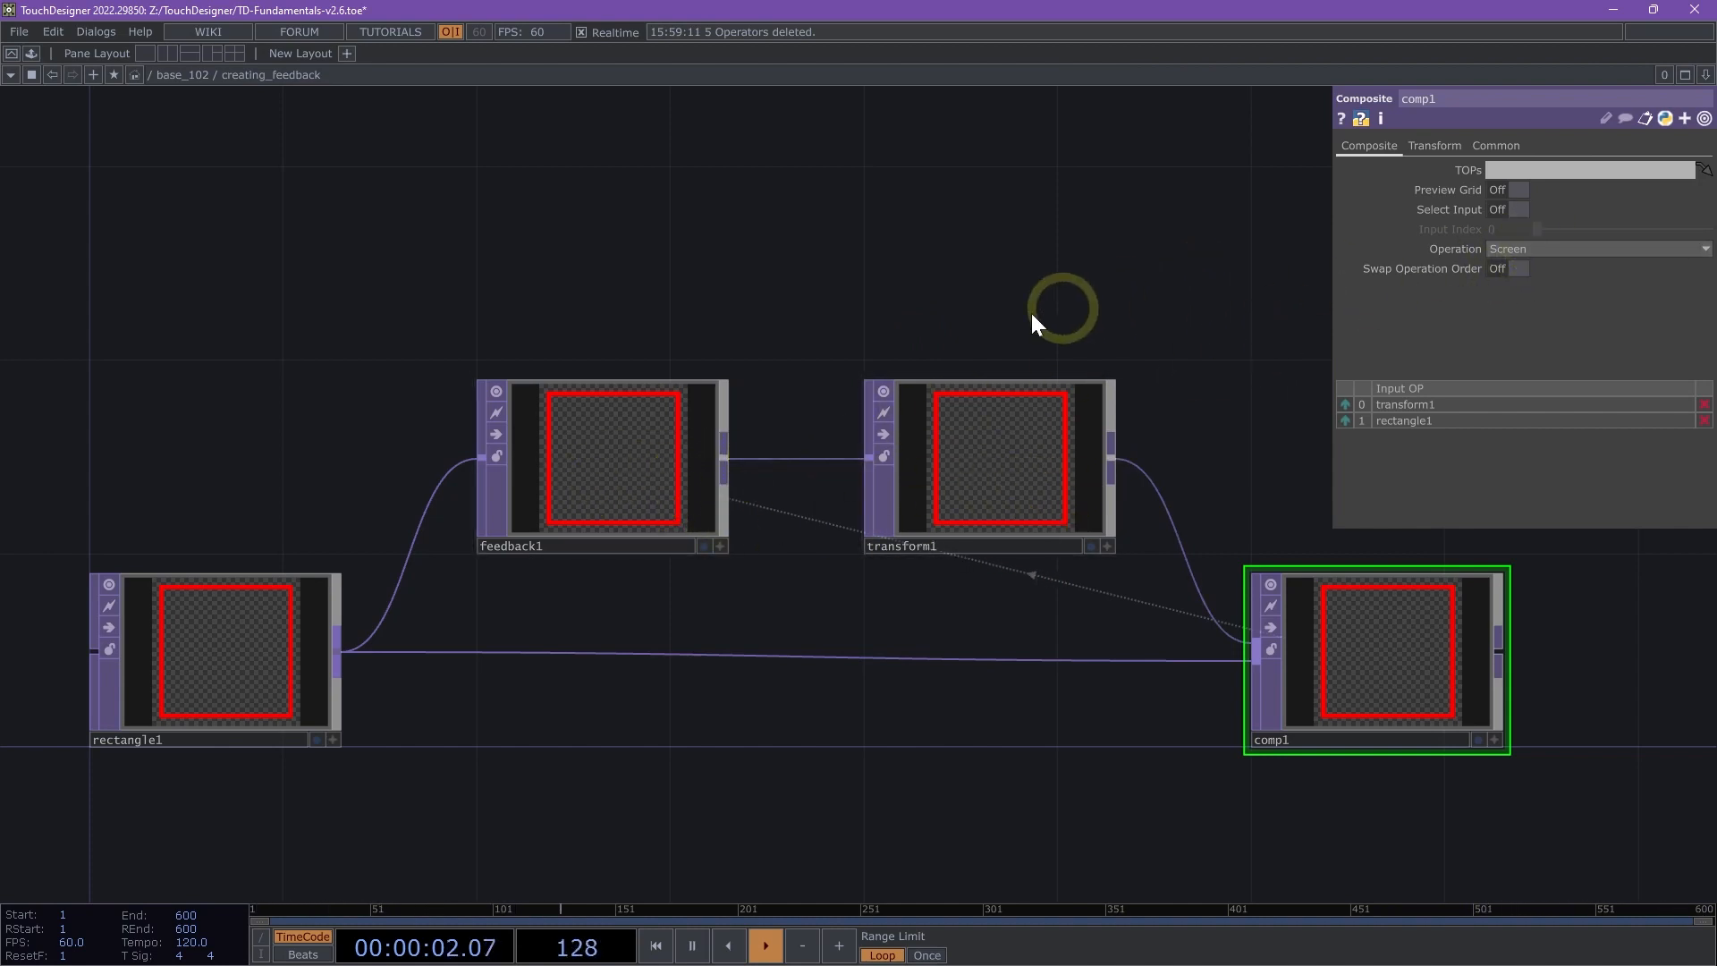
# - Set the Transform TOP's scale to 0.8 in both directions
pyautogui.moveTo(987, 272); pyautogui.dragTo(775, 273)
pyautogui.scroll(2, 1131, 536)
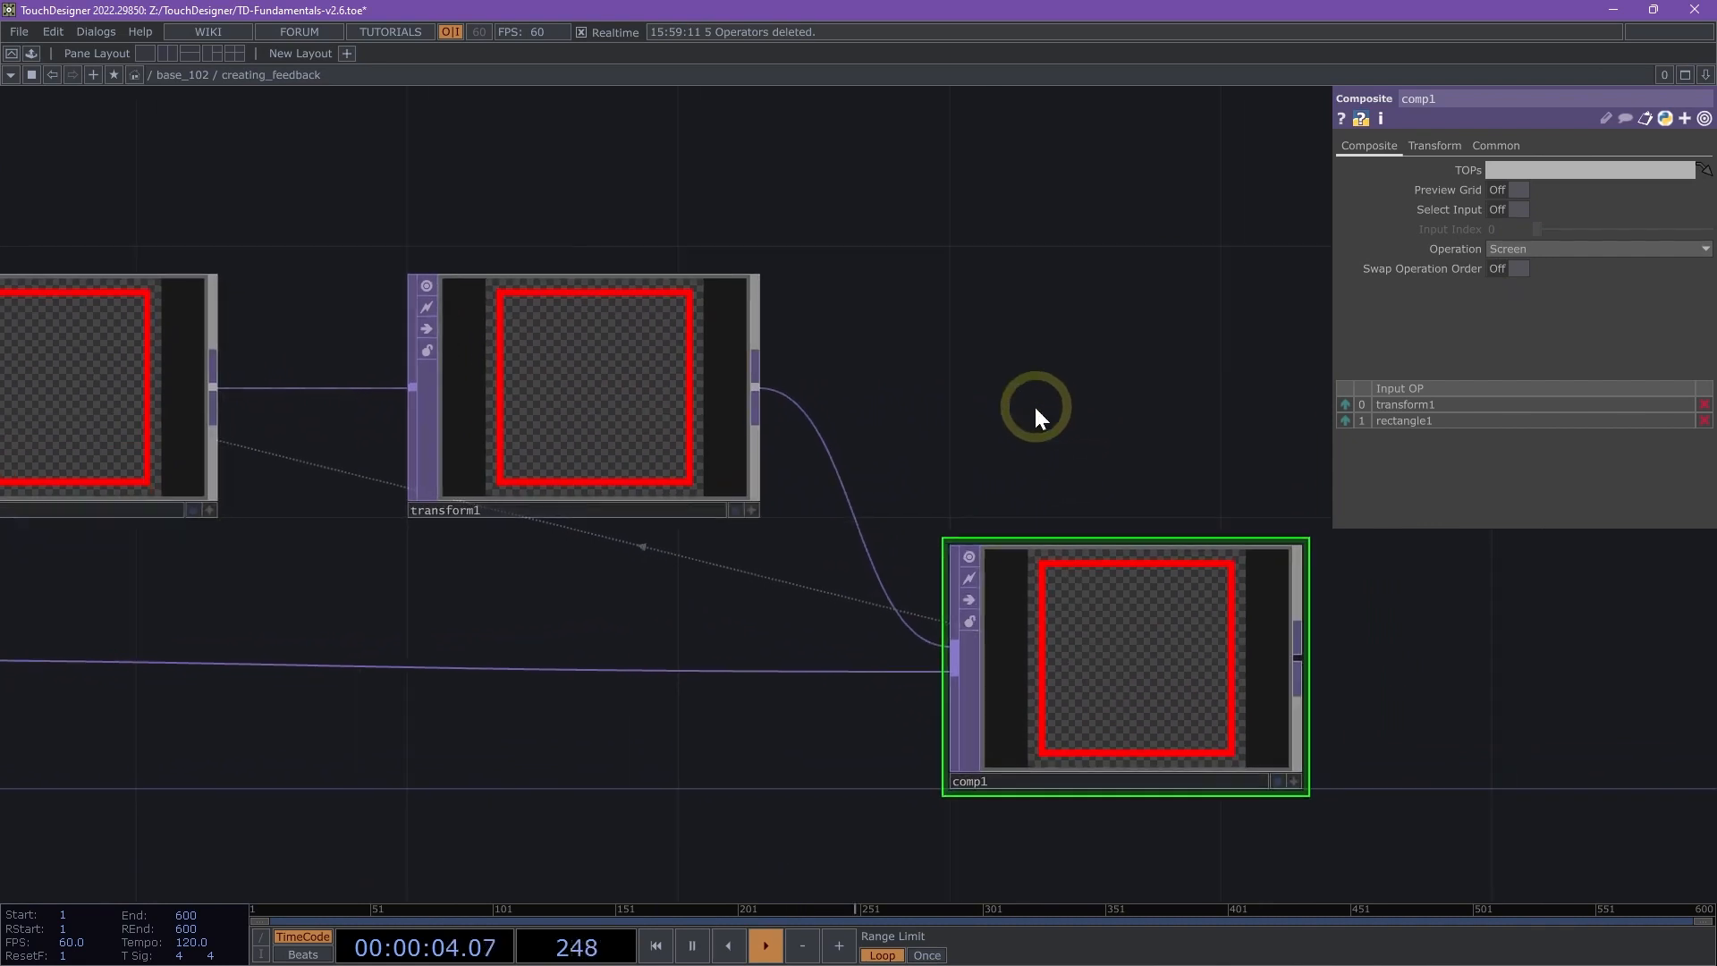
pyautogui.click(598, 338)
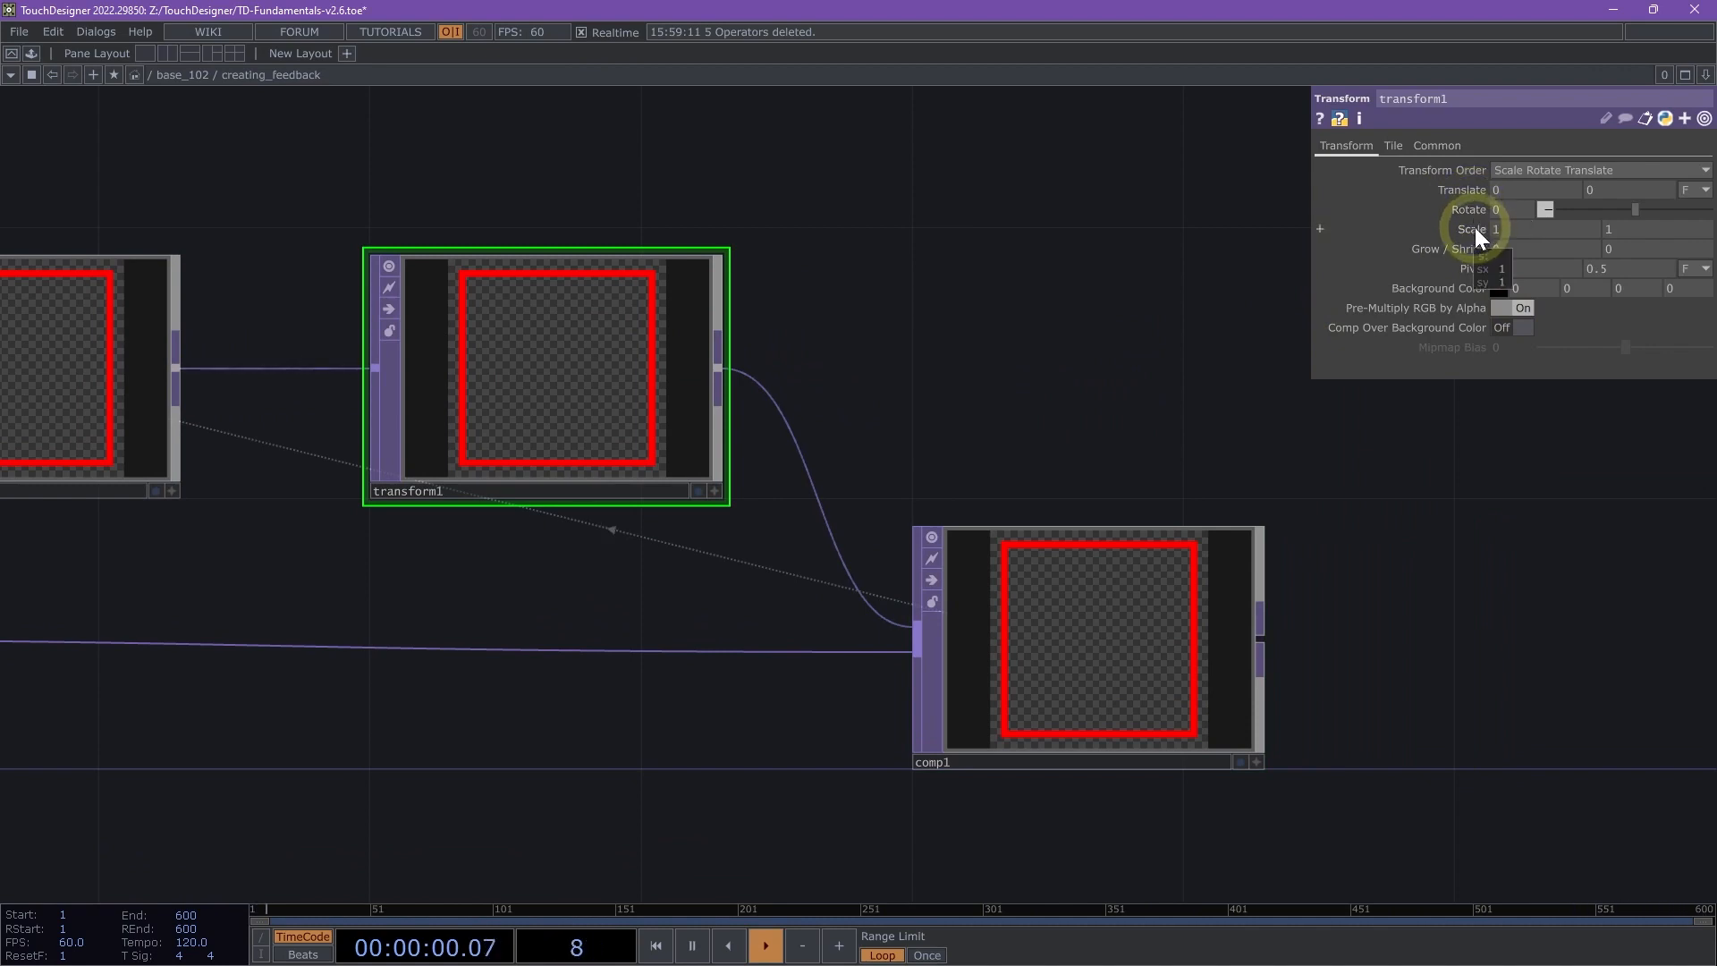
pyautogui.moveTo(1474, 227); pyautogui.dragTo(1412, 243, button='middle')
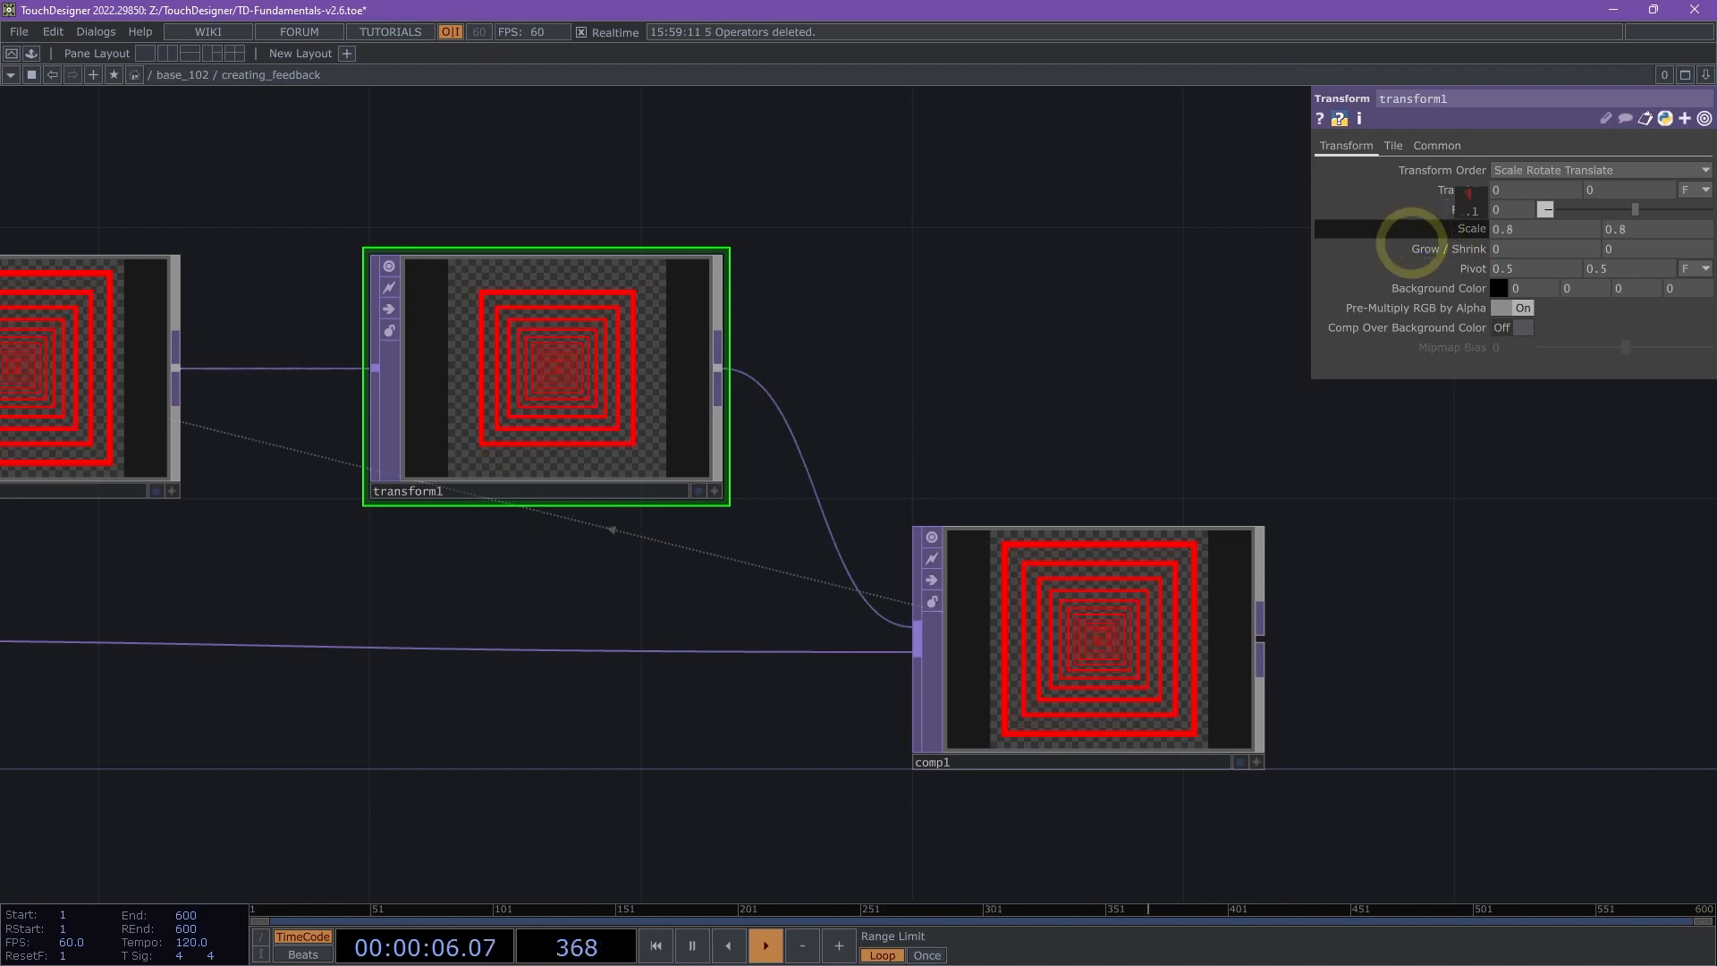
# - Examine the Composite TOP's feedback image and the Feedback TOP's target and reset parameters
pyautogui.scroll(4, 1154, 738)
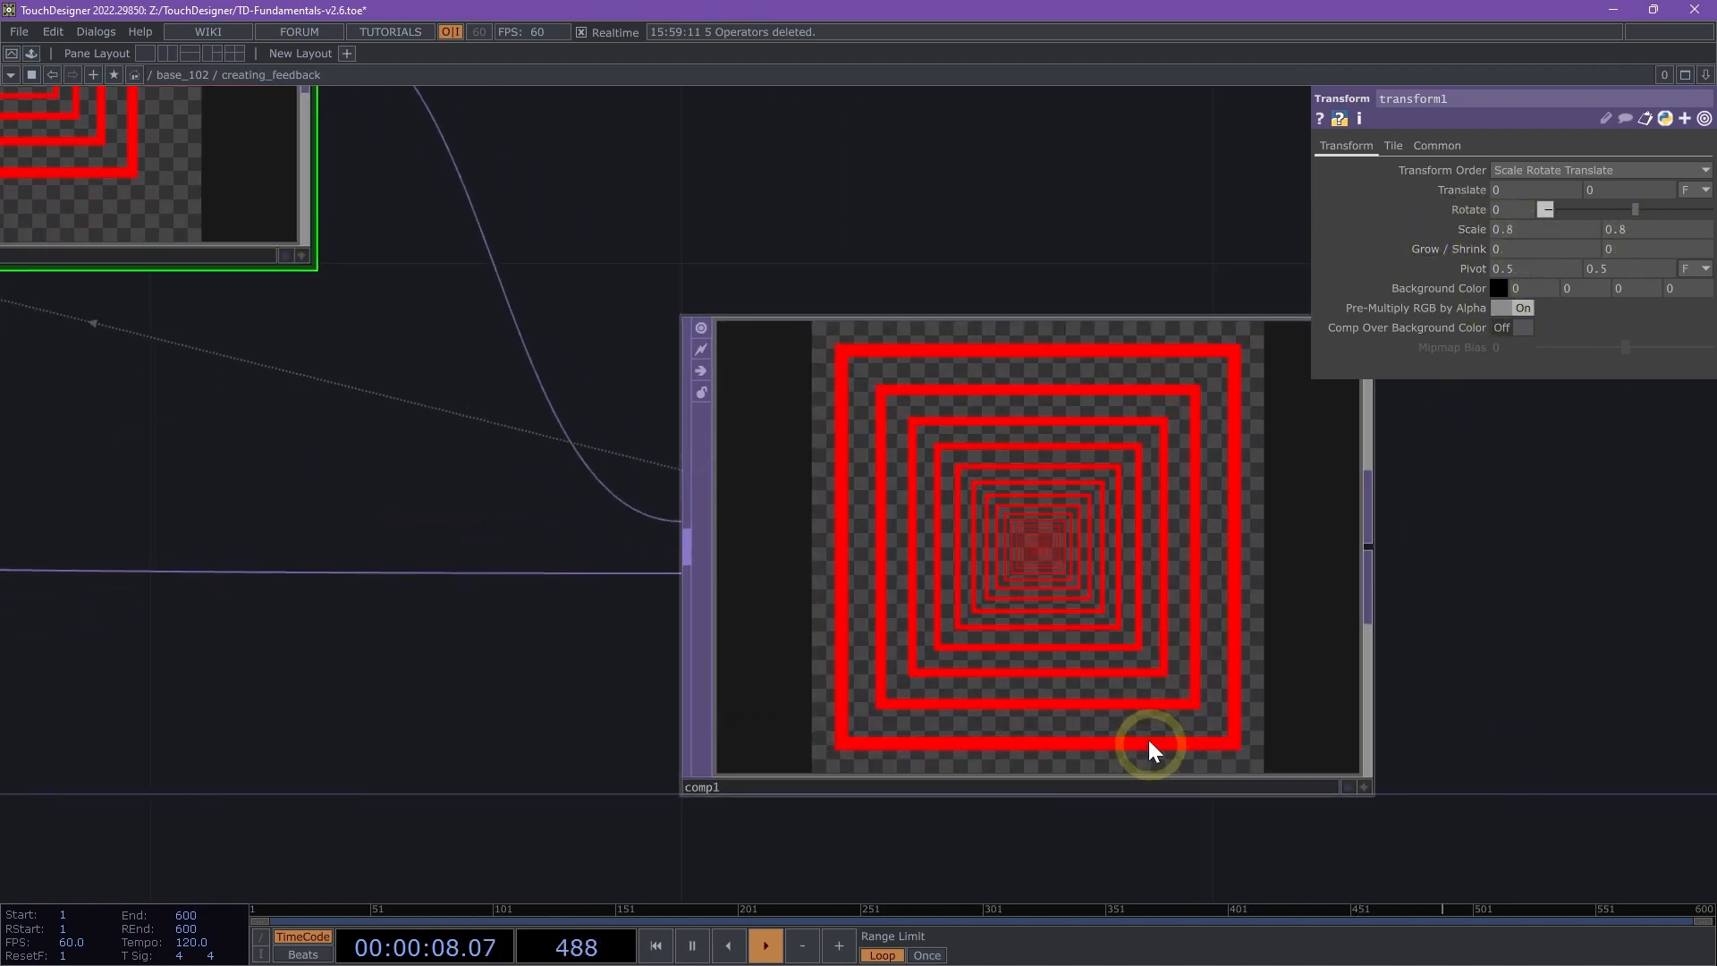
pyautogui.scroll(3, 1035, 537)
pyautogui.scroll(-6, 805, 550)
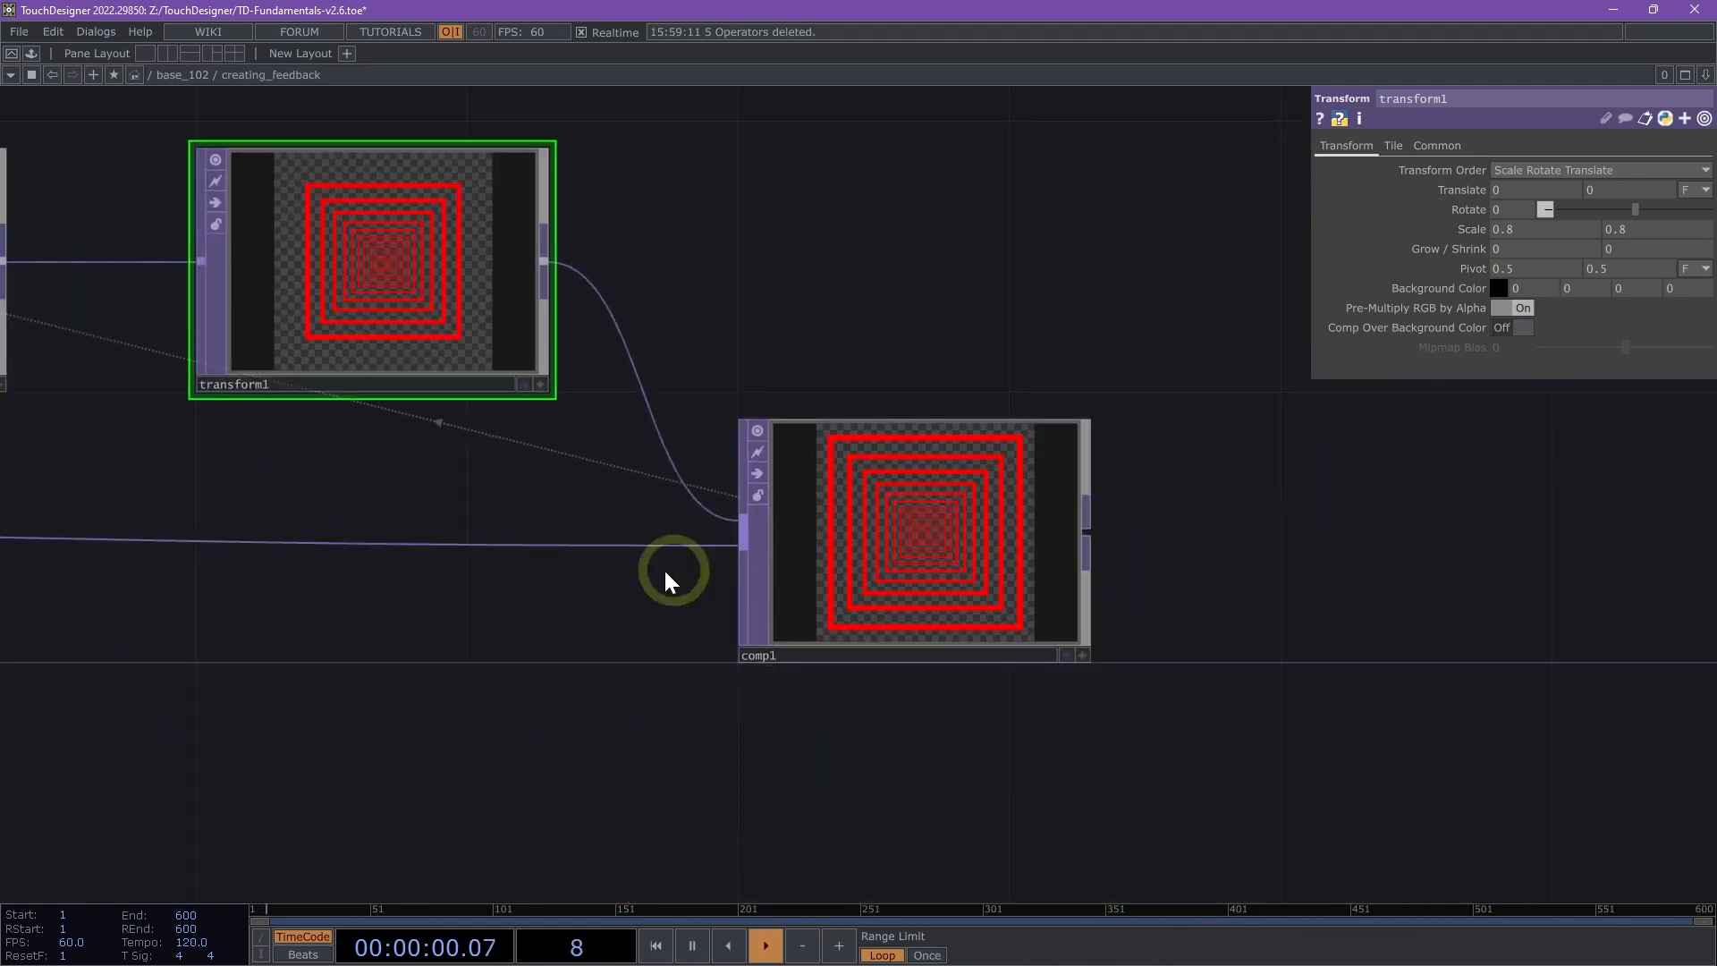
pyautogui.scroll(-3, 666, 573)
pyautogui.moveTo(519, 621); pyautogui.dragTo(930, 654)
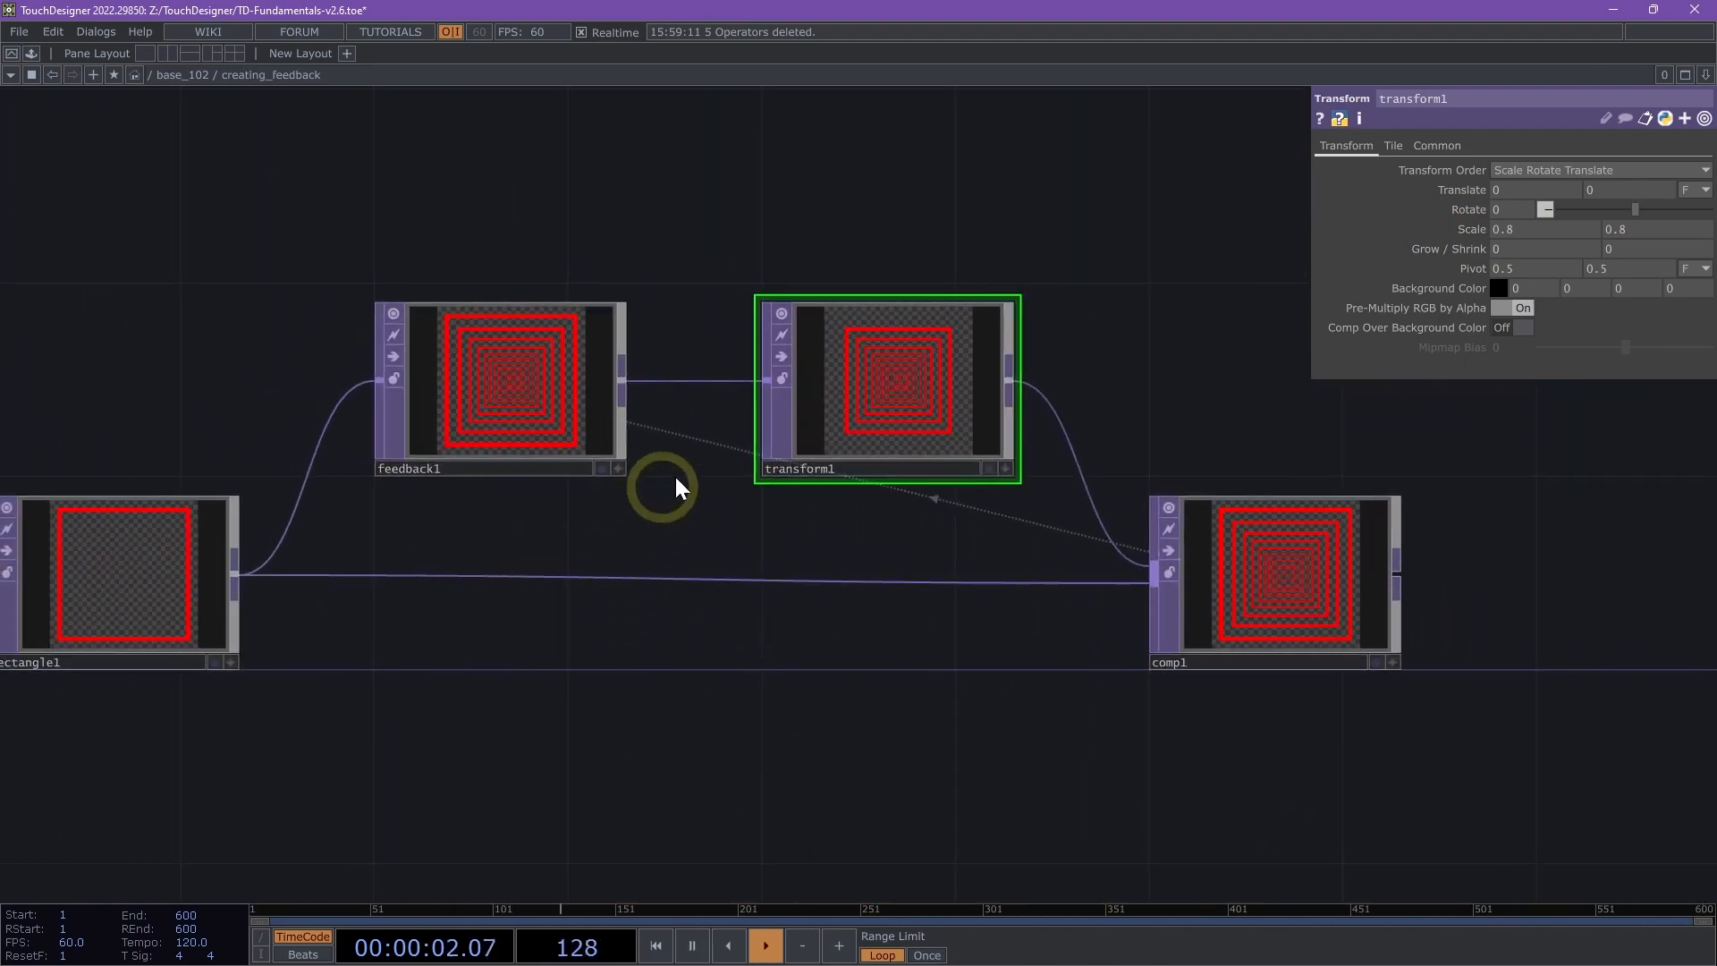
pyautogui.moveTo(563, 514); pyautogui.dragTo(559, 543)
pyautogui.click(548, 464)
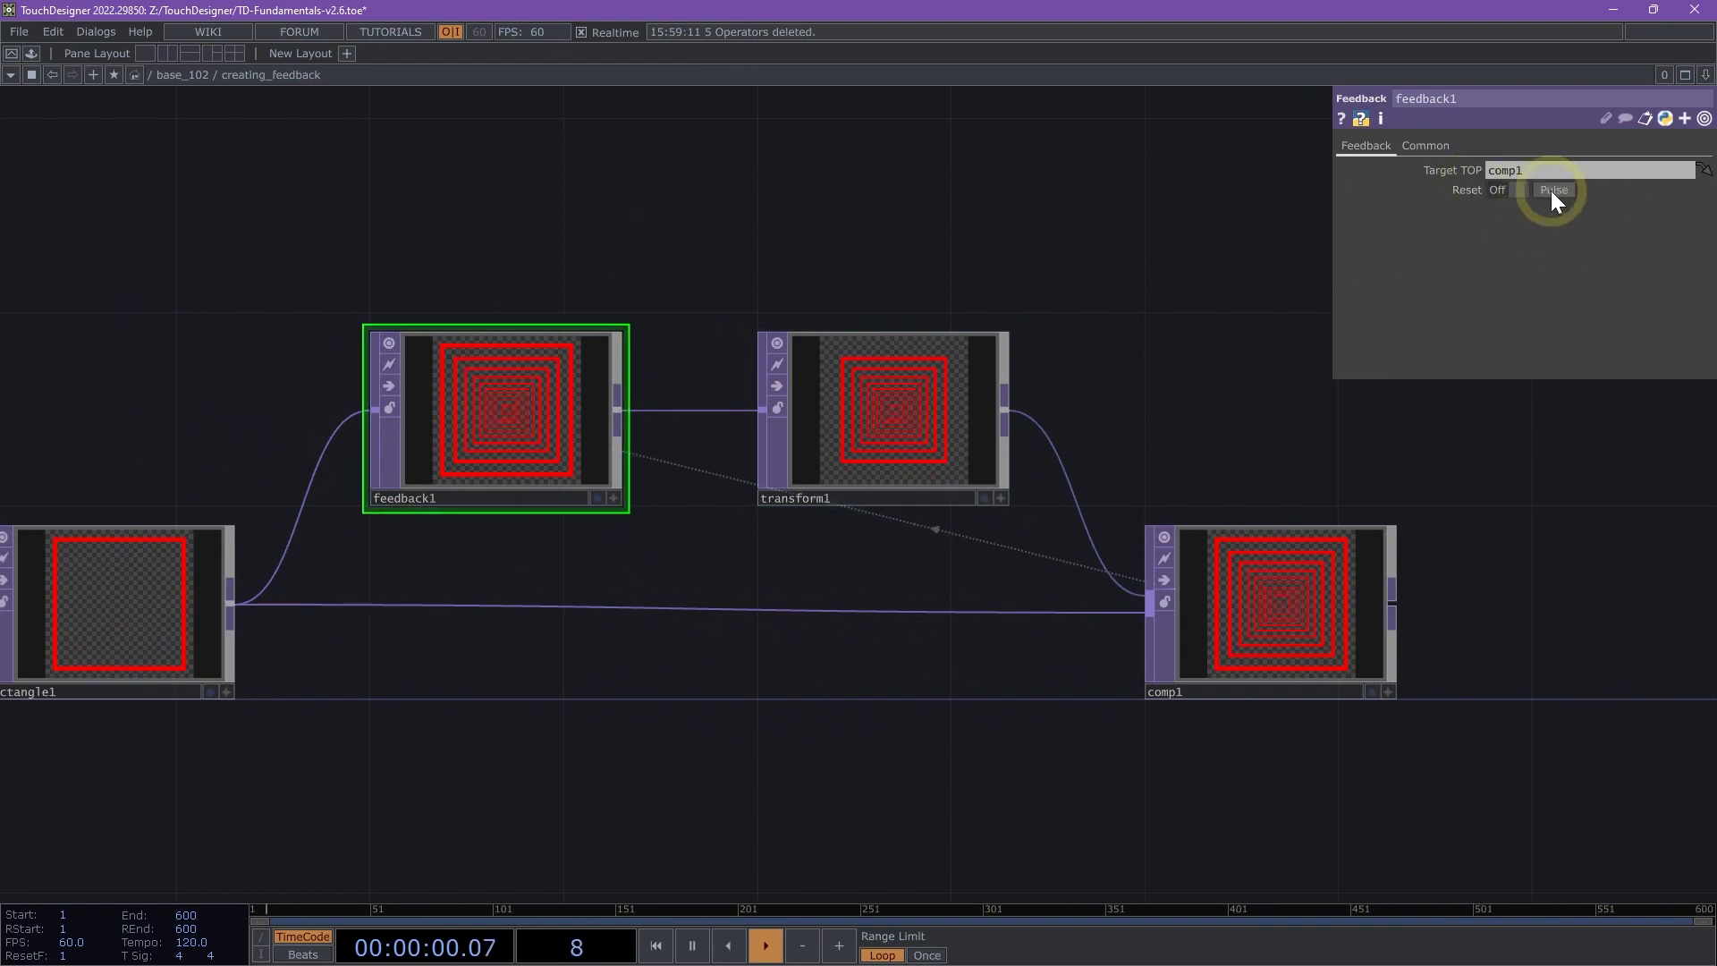
pyautogui.moveTo(1206, 351); pyautogui.dragTo(1232, 369)
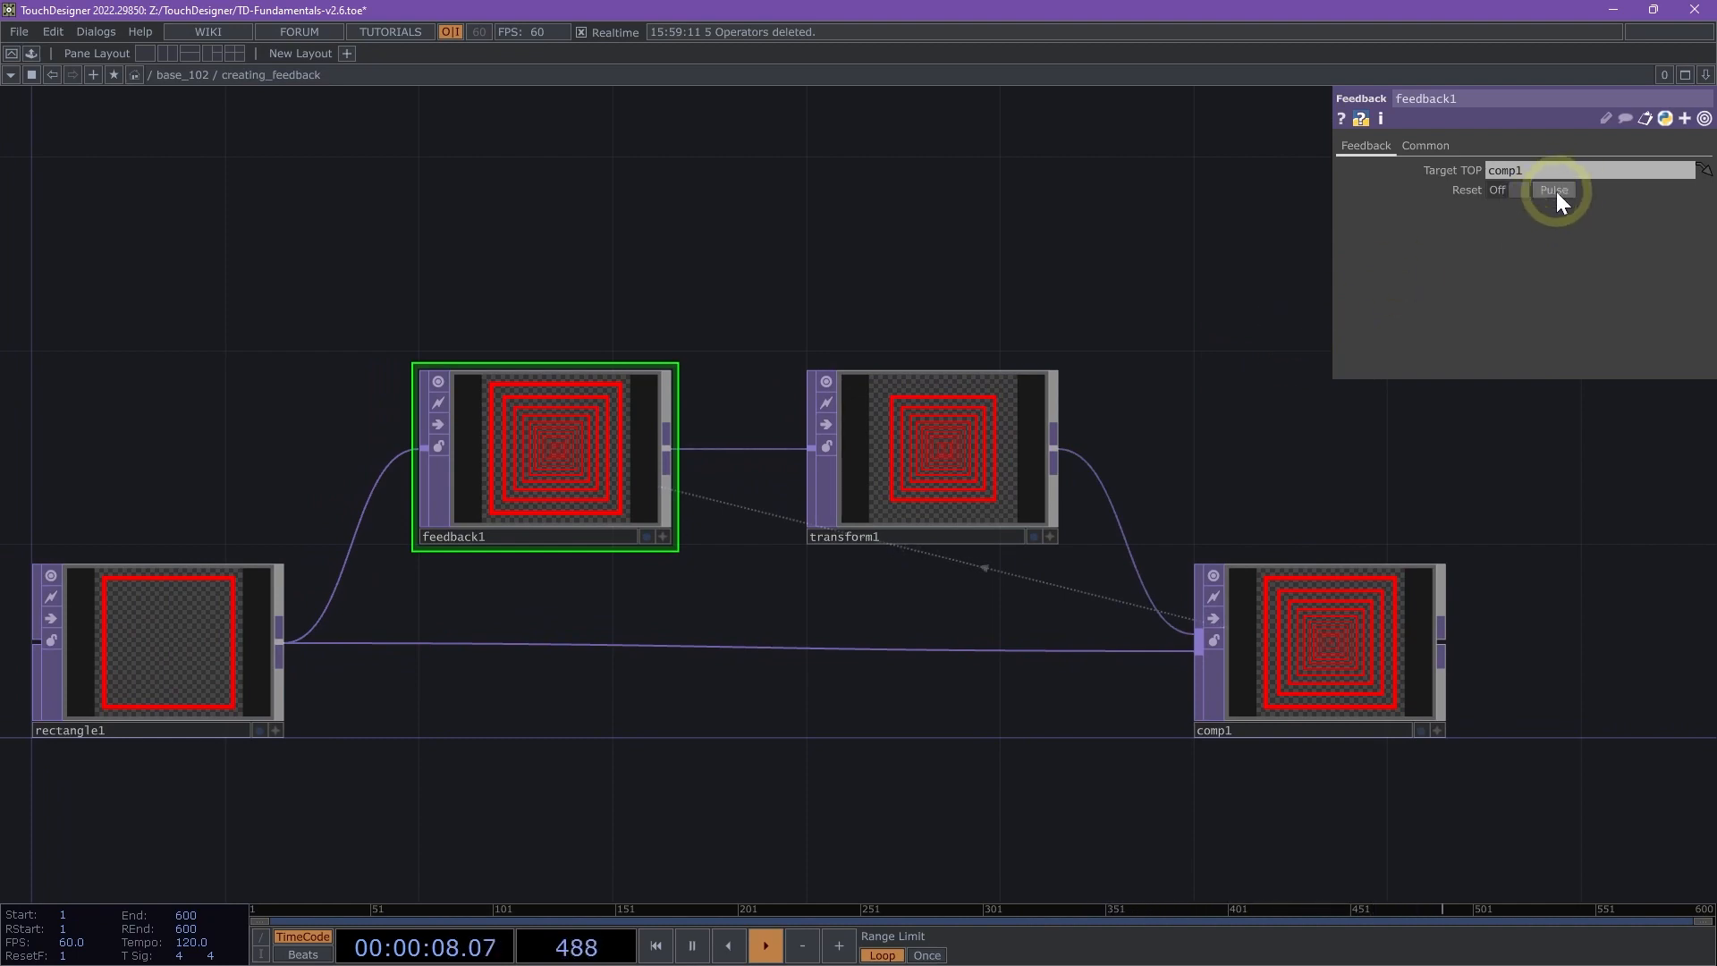
pyautogui.scroll(2, 1438, 547)
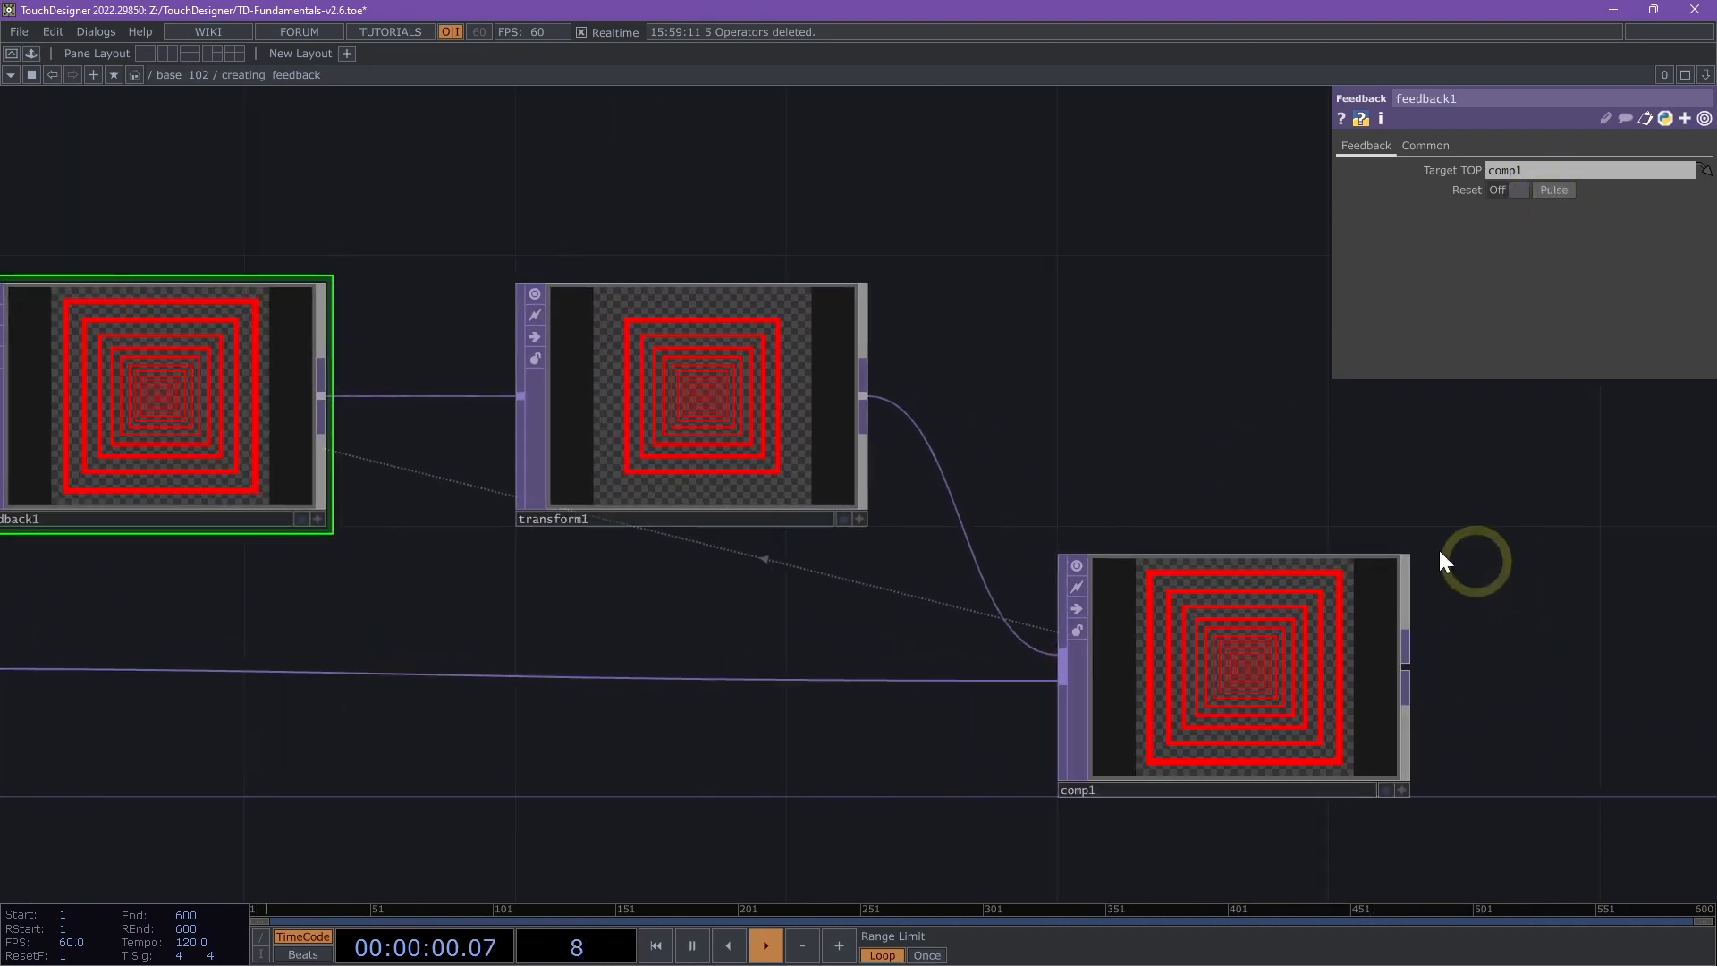
pyautogui.scroll(3, 1246, 460)
pyautogui.moveTo(1150, 407); pyautogui.dragTo(1085, 333)
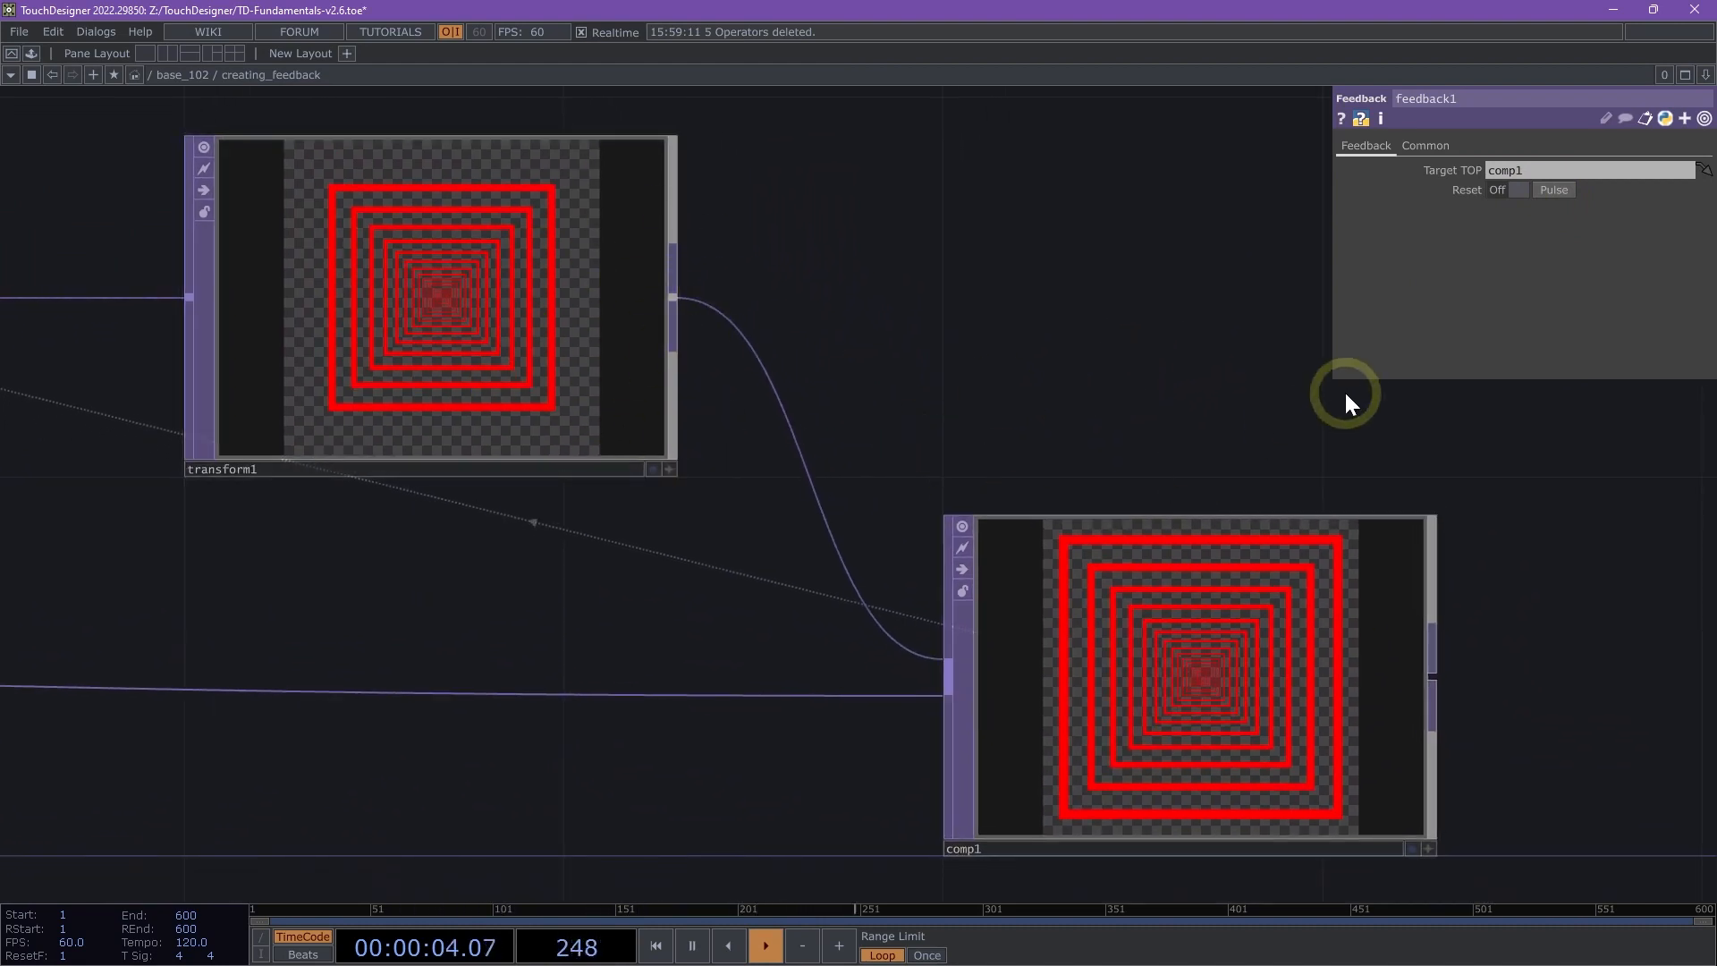
pyautogui.moveTo(947, 330); pyautogui.dragTo(801, 376)
# - Set the Transform TOP's rotation to -100
pyautogui.click(519, 345)
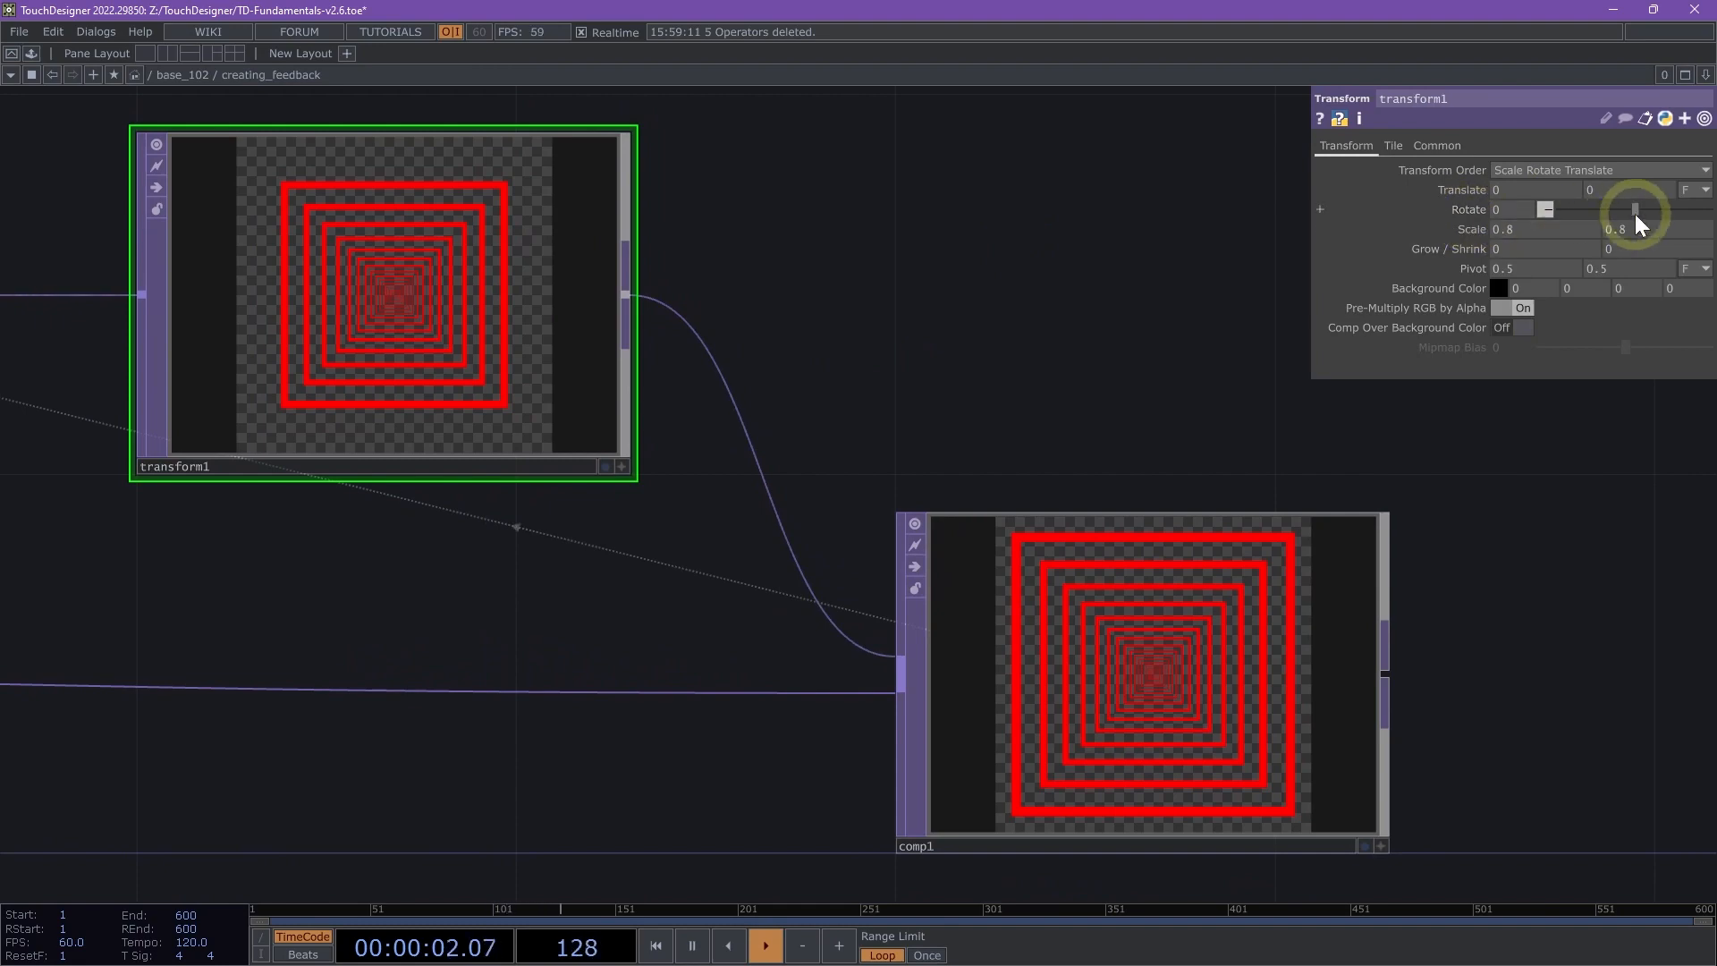
pyautogui.moveTo(1635, 213)
pyautogui.mouseDown()
pyautogui.moveTo(1580, 238)
pyautogui.moveTo(1614, 211)
pyautogui.mouseUp()
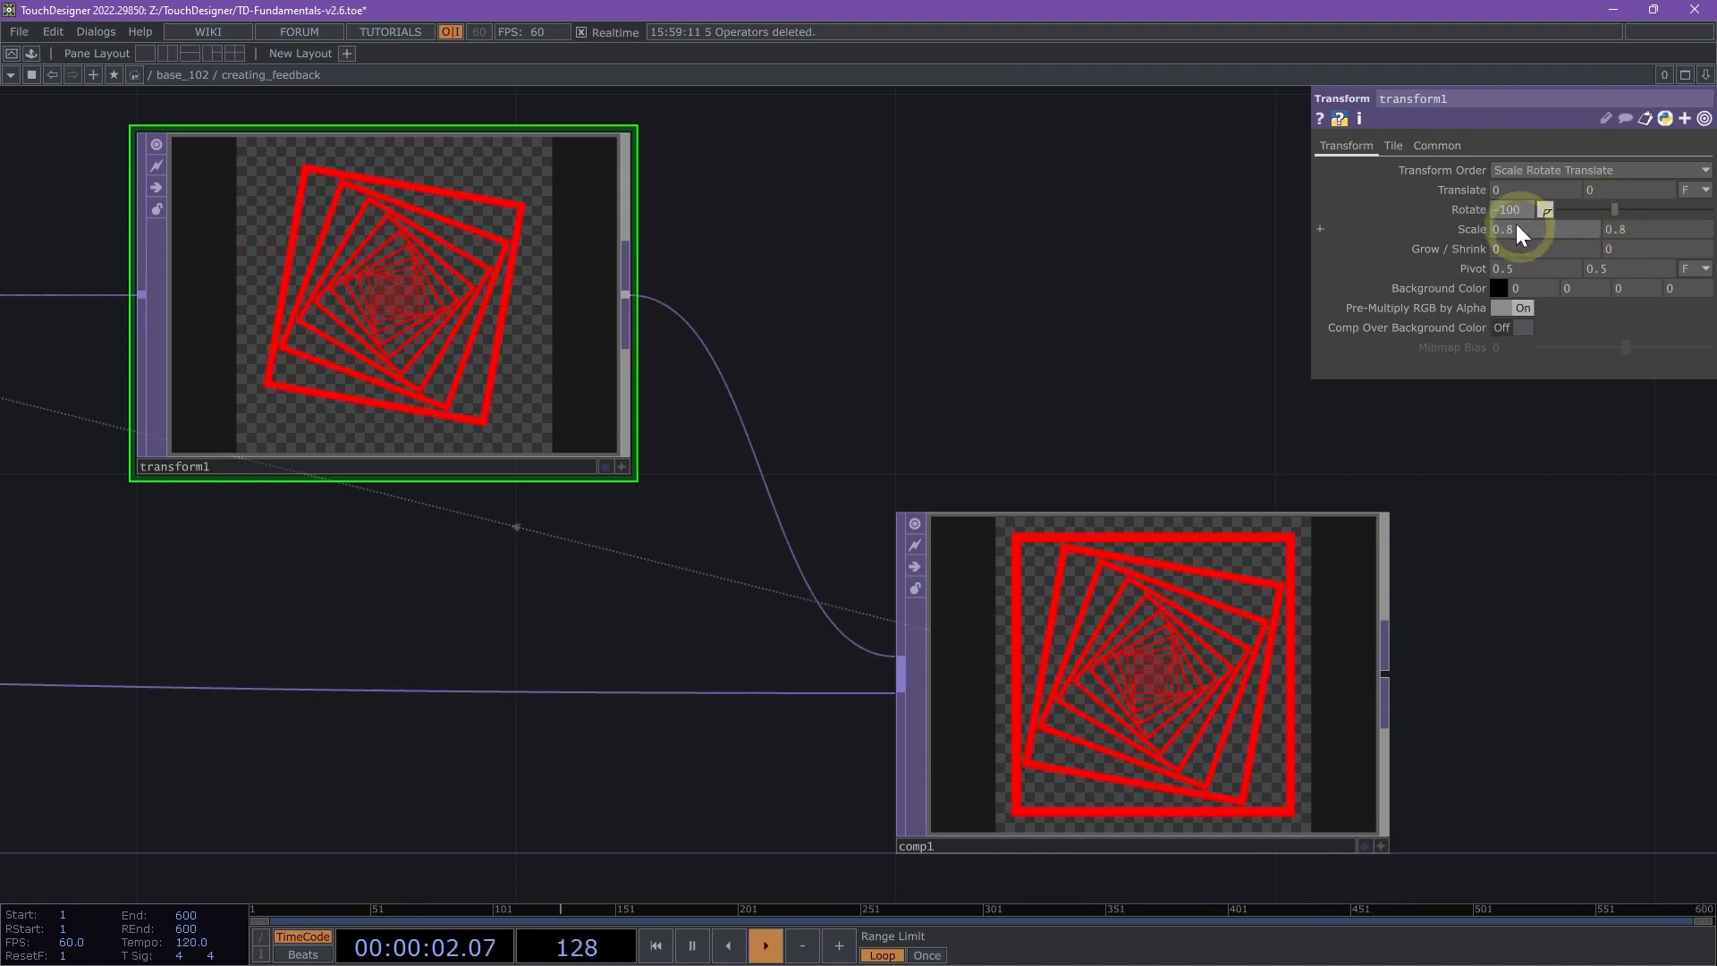
# - Examine the rotated feedback through the loop, from the Composite TOP's output back to the rectangle's border color settings
pyautogui.scroll(5, 1450, 787)
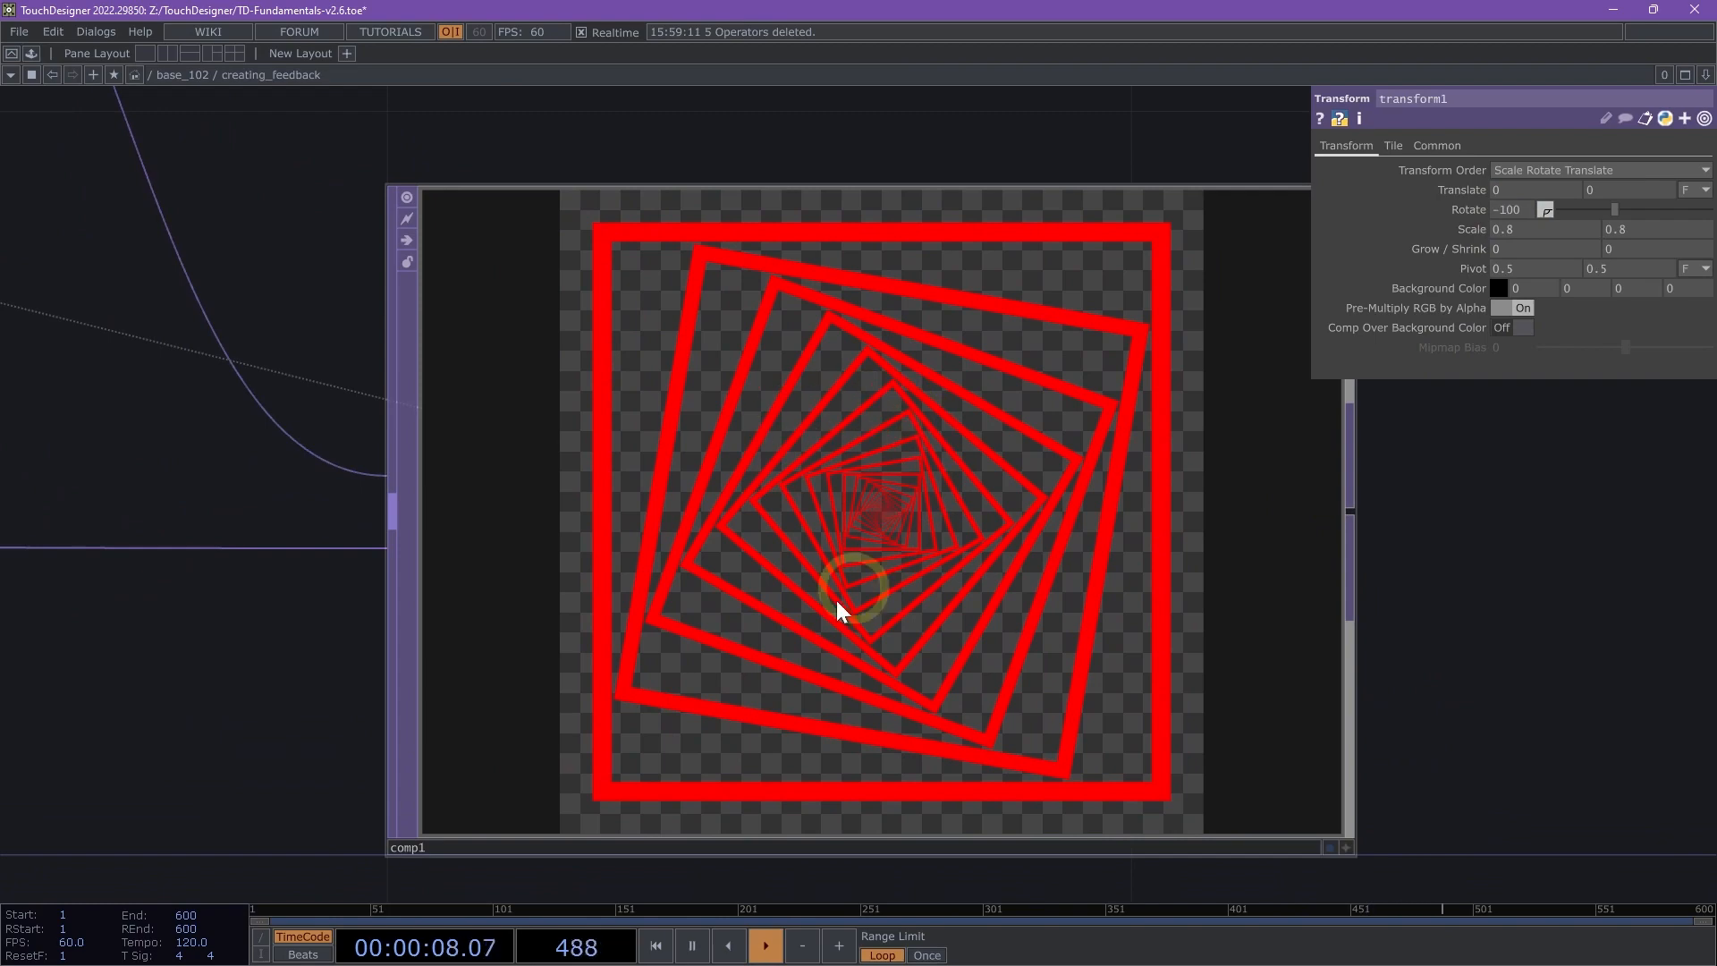
pyautogui.scroll(-5, 819, 561)
pyautogui.scroll(-2, 819, 562)
pyautogui.moveTo(613, 625); pyautogui.dragTo(1002, 697)
pyautogui.moveTo(828, 619); pyautogui.dragTo(955, 655)
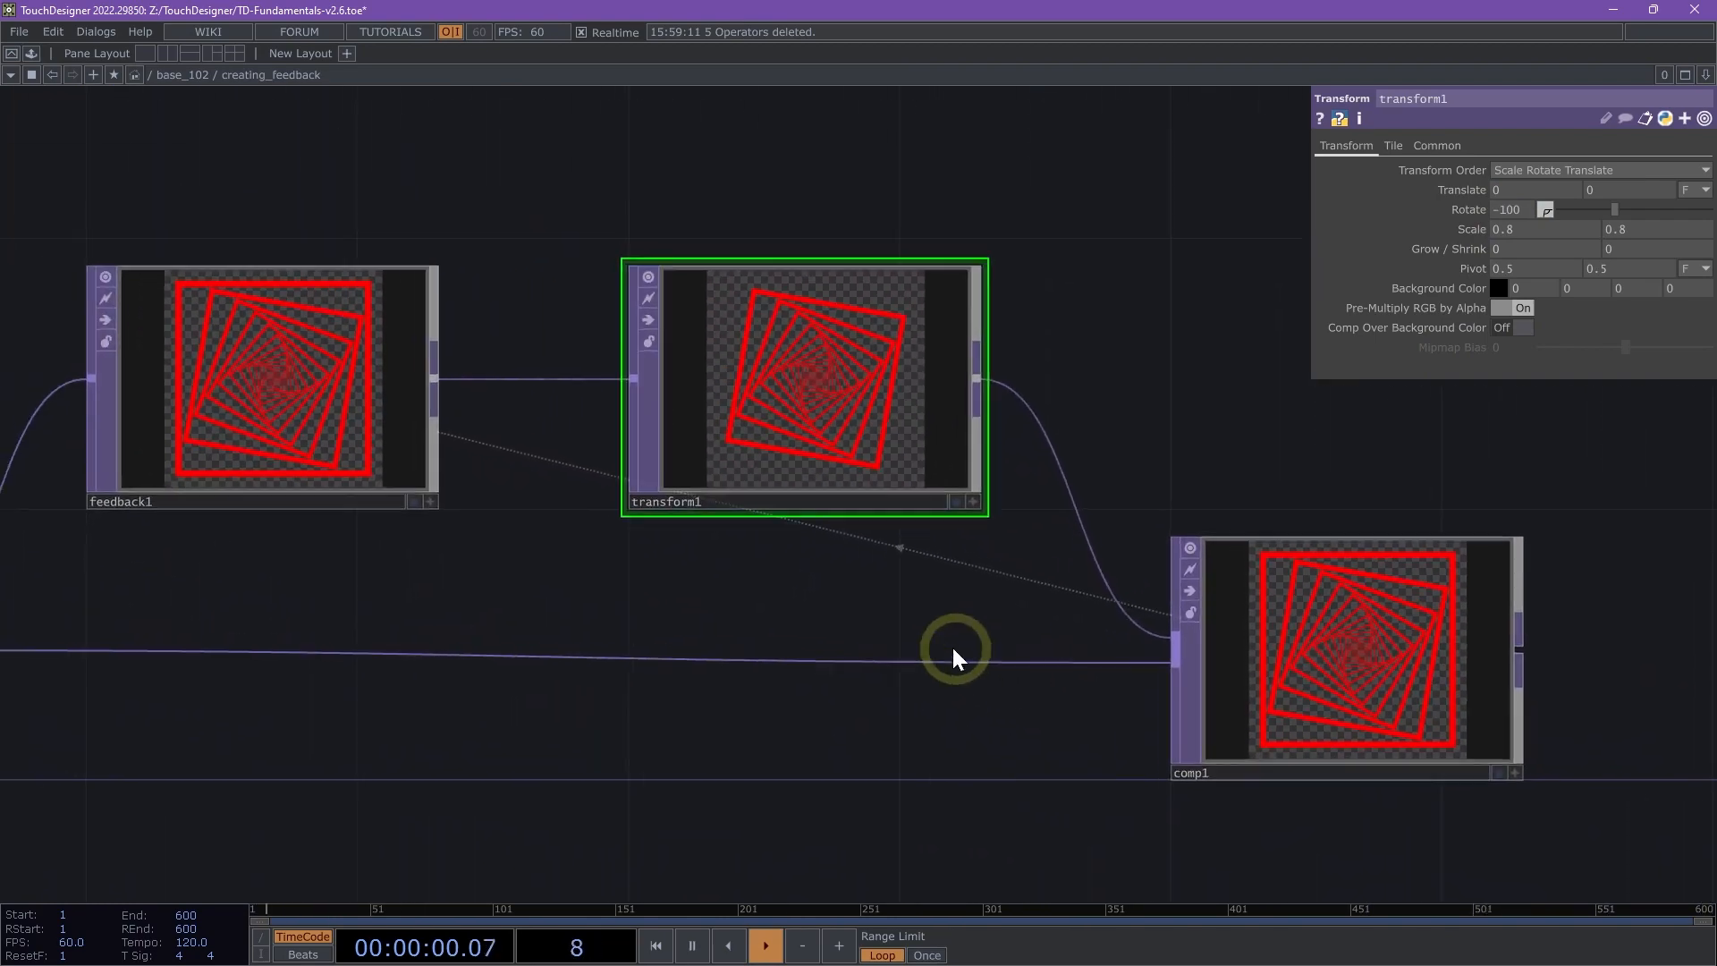
pyautogui.scroll(-2, 955, 655)
pyautogui.moveTo(817, 602); pyautogui.dragTo(874, 594)
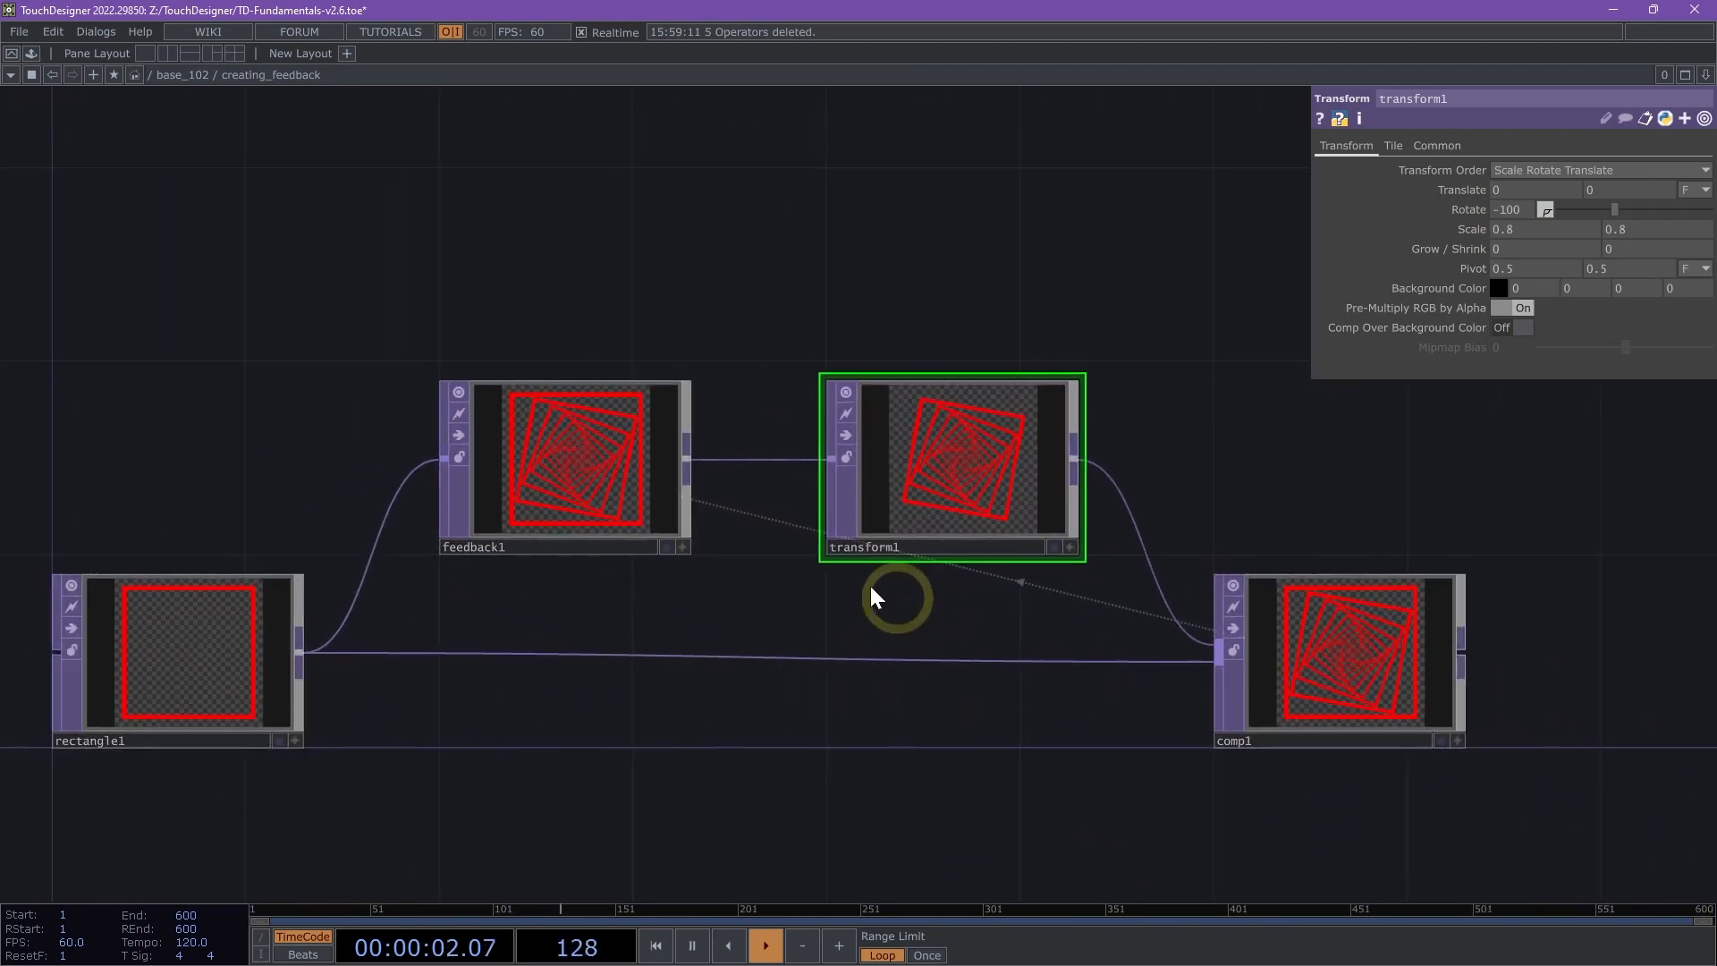
pyautogui.scroll(5, 1432, 626)
pyautogui.scroll(1, 1369, 652)
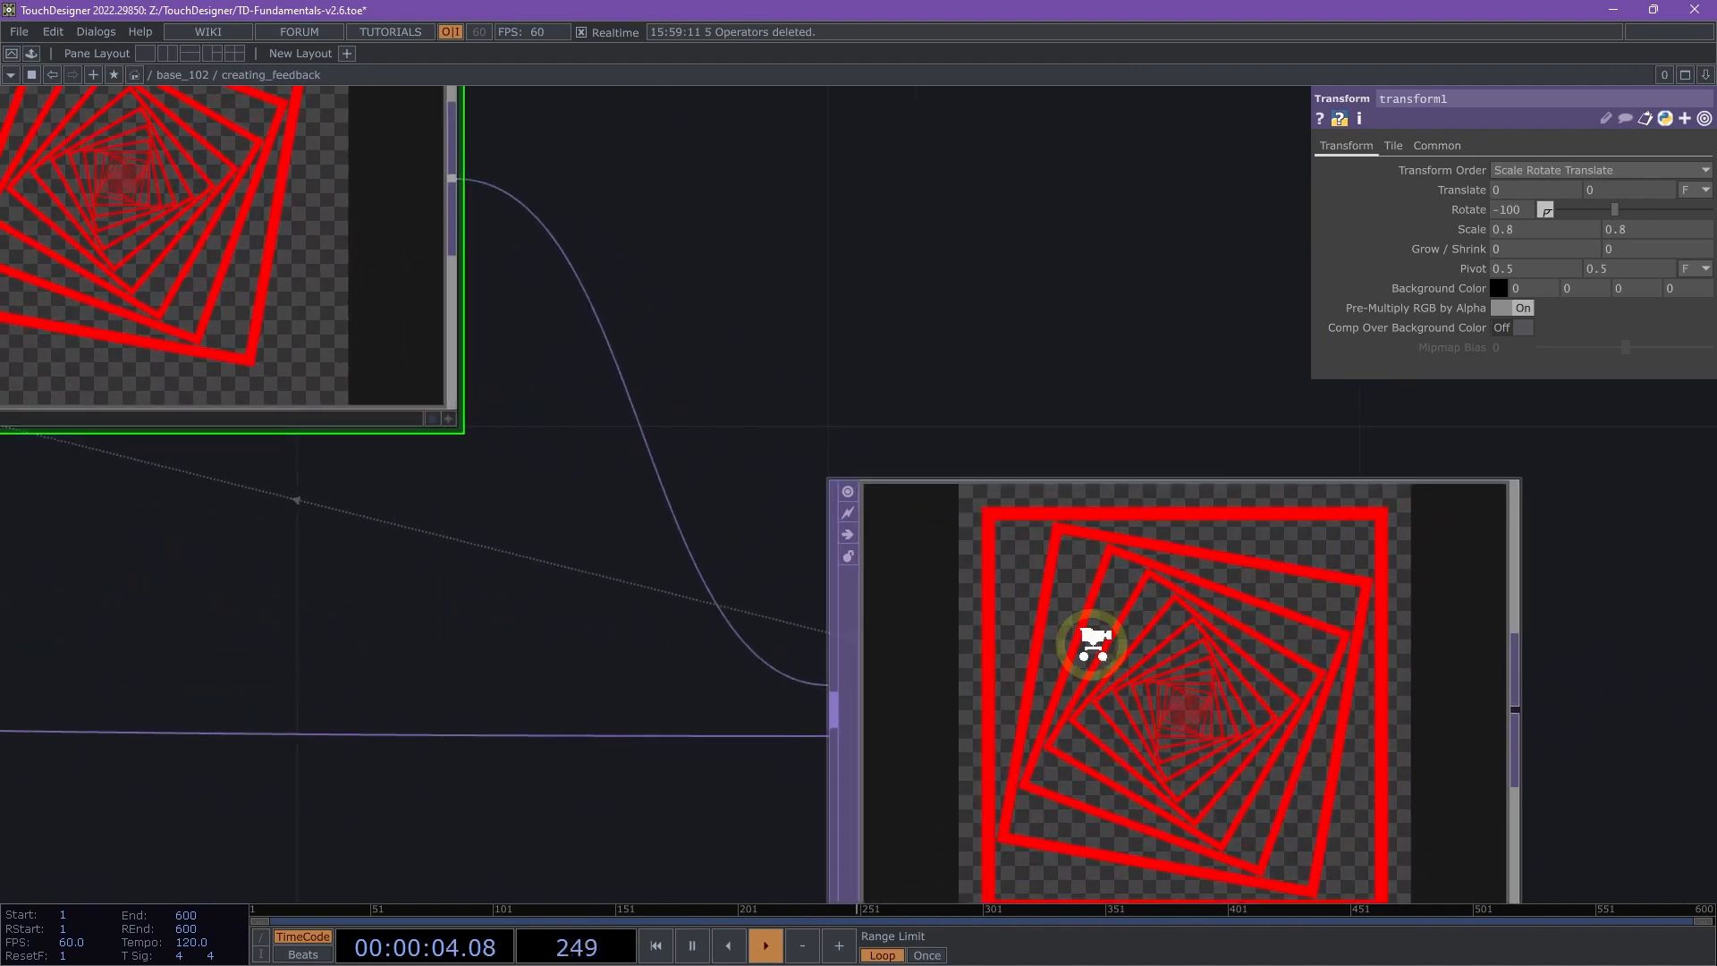
pyautogui.scroll(-5, 1085, 653)
pyautogui.moveTo(787, 719); pyautogui.dragTo(1297, 660)
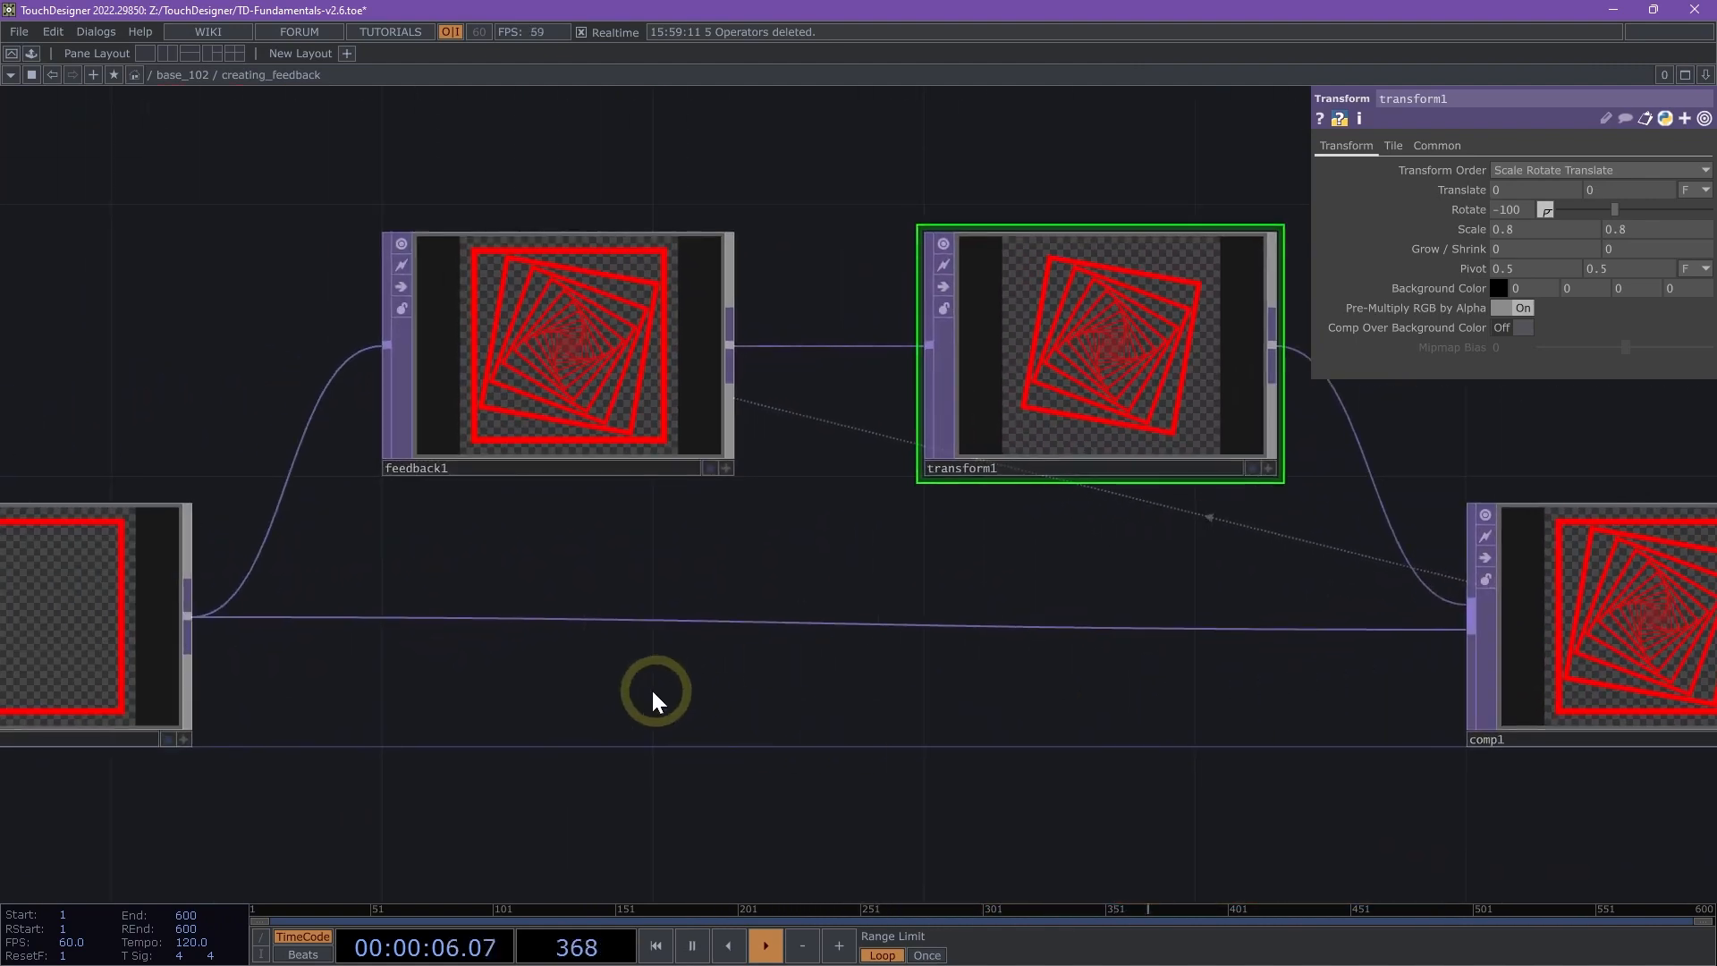
pyautogui.scroll(-3, 654, 695)
pyautogui.click(253, 662)
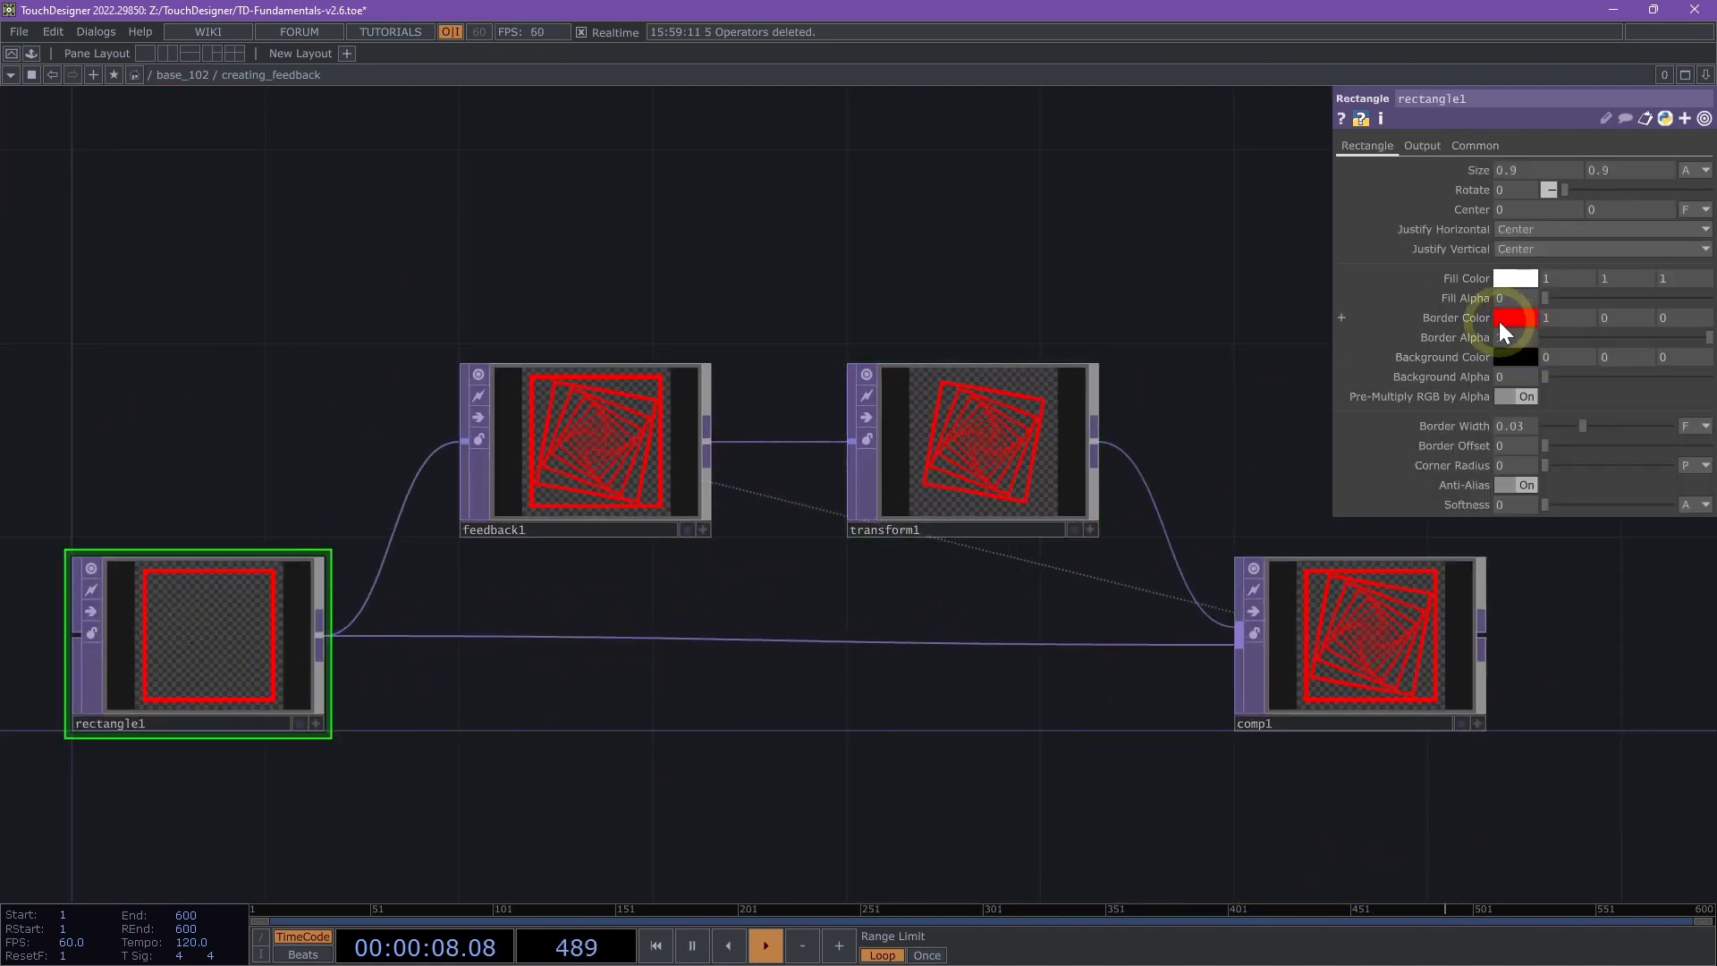
pyautogui.moveTo(1558, 764); pyautogui.dragTo(1206, 709)
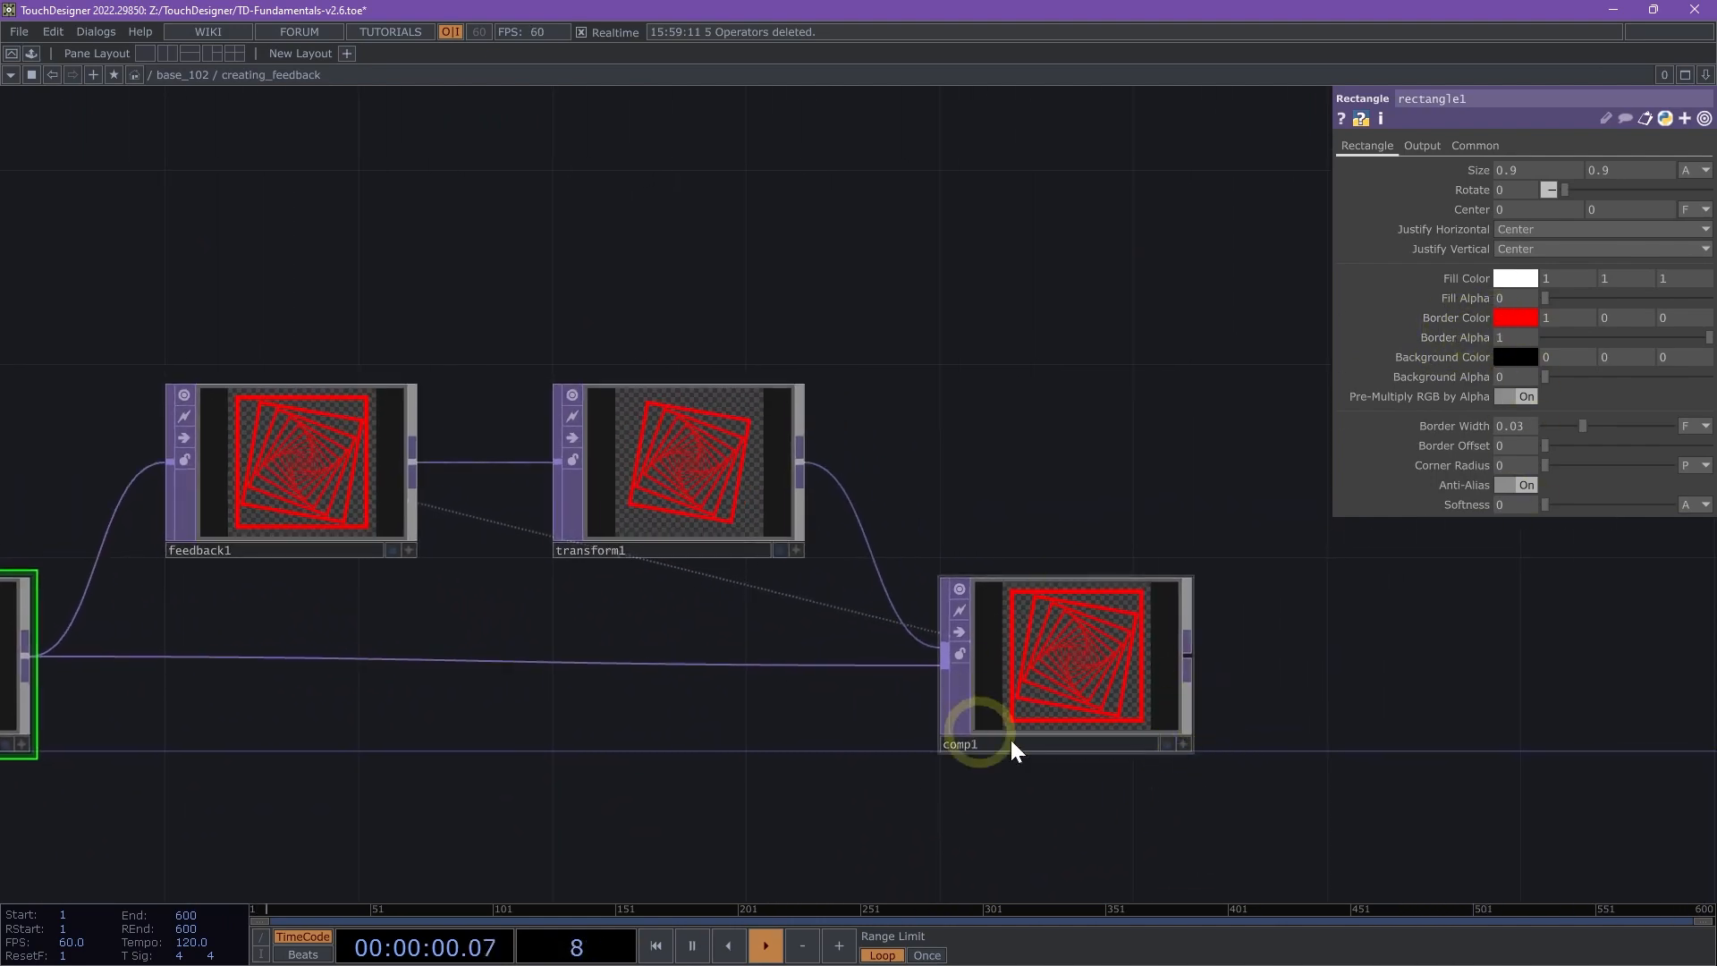
pyautogui.scroll(4, 994, 666)
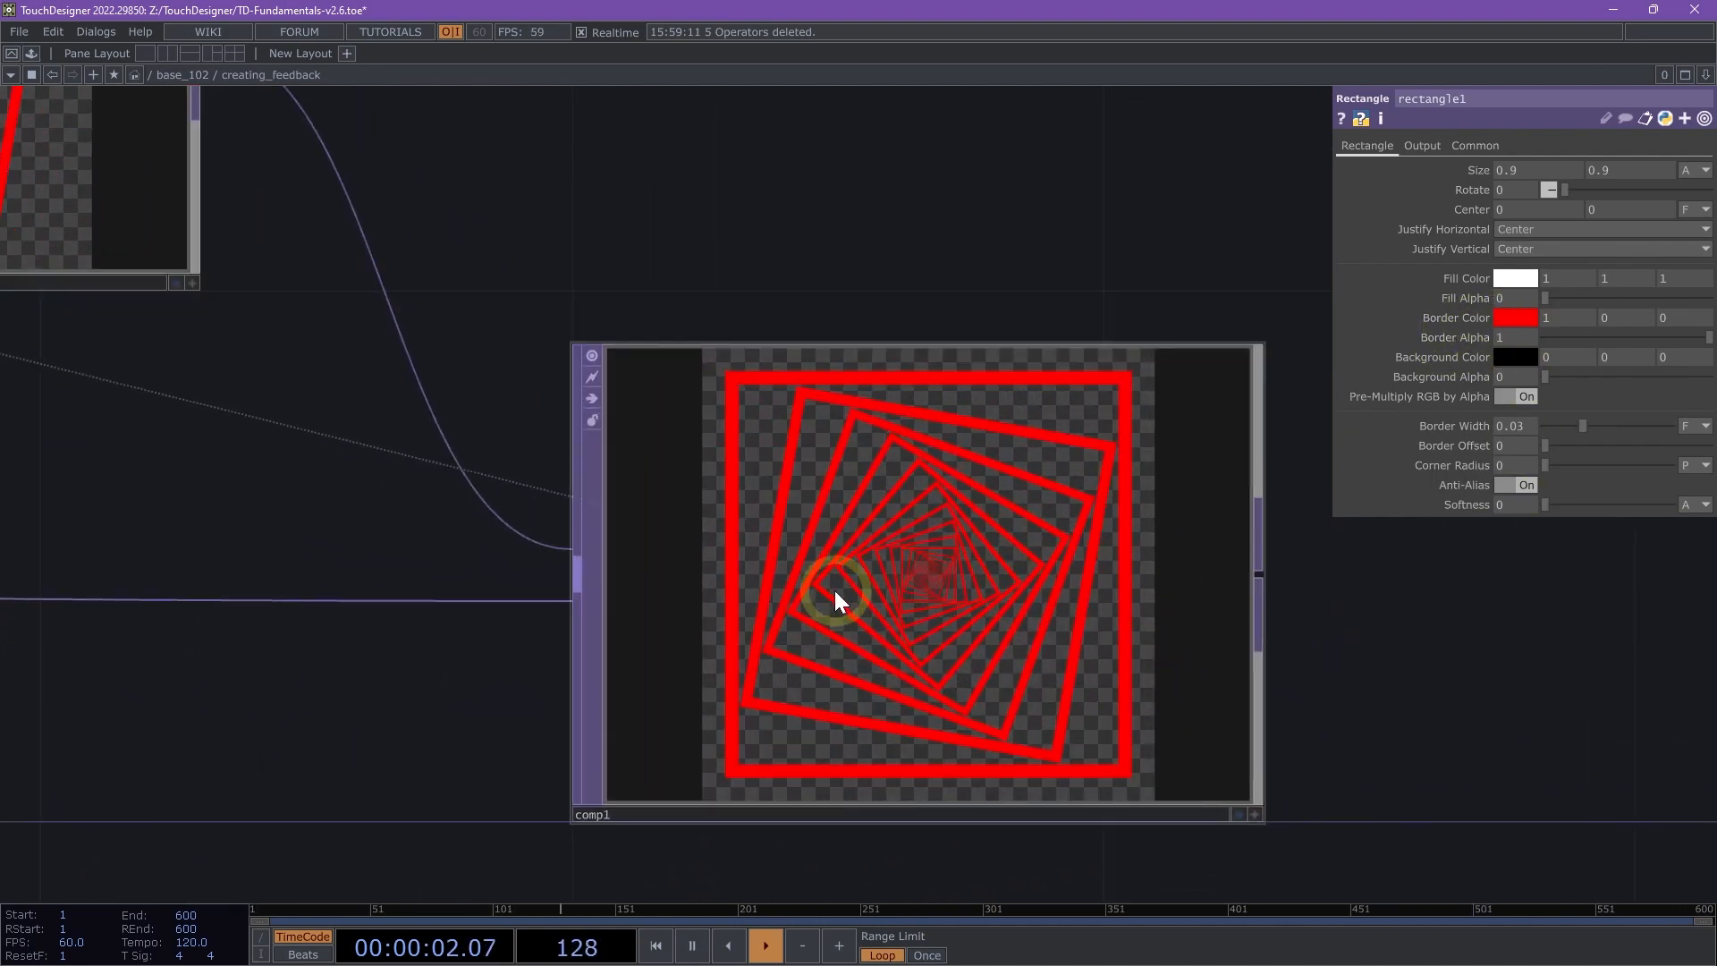
pyautogui.scroll(-4, 809, 581)
# - Move the Composite TOP farther from the Transform TOP and insert an HSV Adjust TOP on the wire between them
pyautogui.click(802, 590)
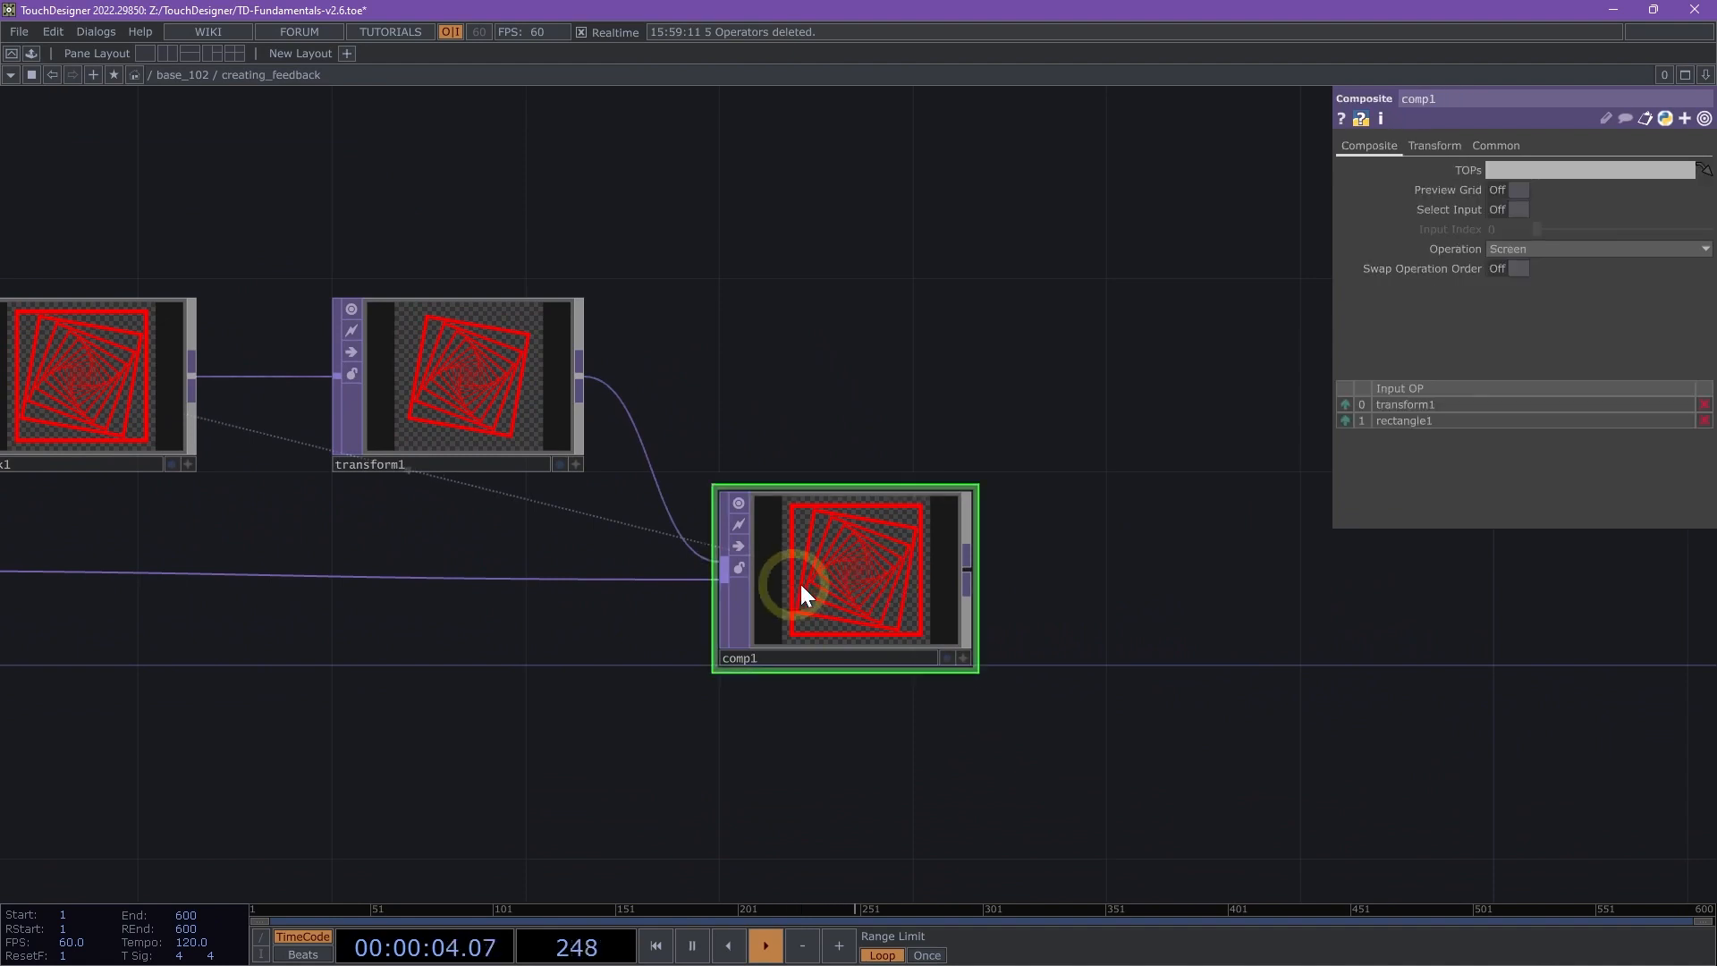
pyautogui.moveTo(802, 590); pyautogui.dragTo(1240, 590)
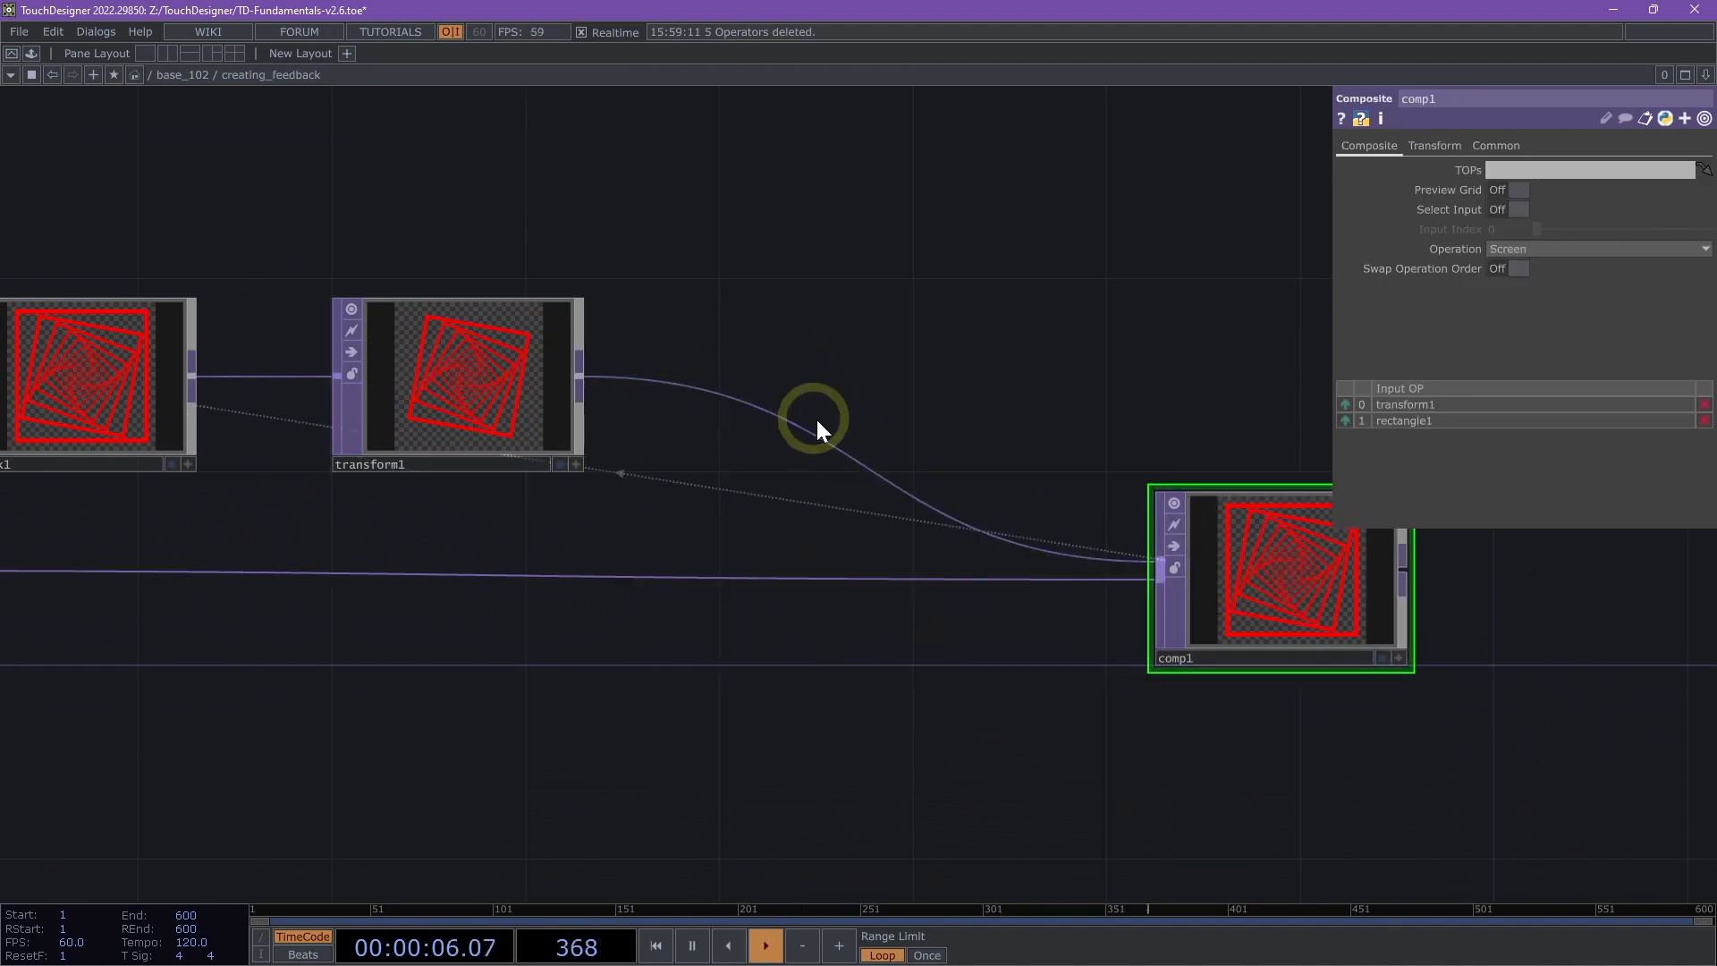
pyautogui.rightClick(803, 369)
pyautogui.click(718, 331)
pyautogui.moveTo(746, 392); pyautogui.dragTo(653, 471)
pyautogui.rightClick(717, 507)
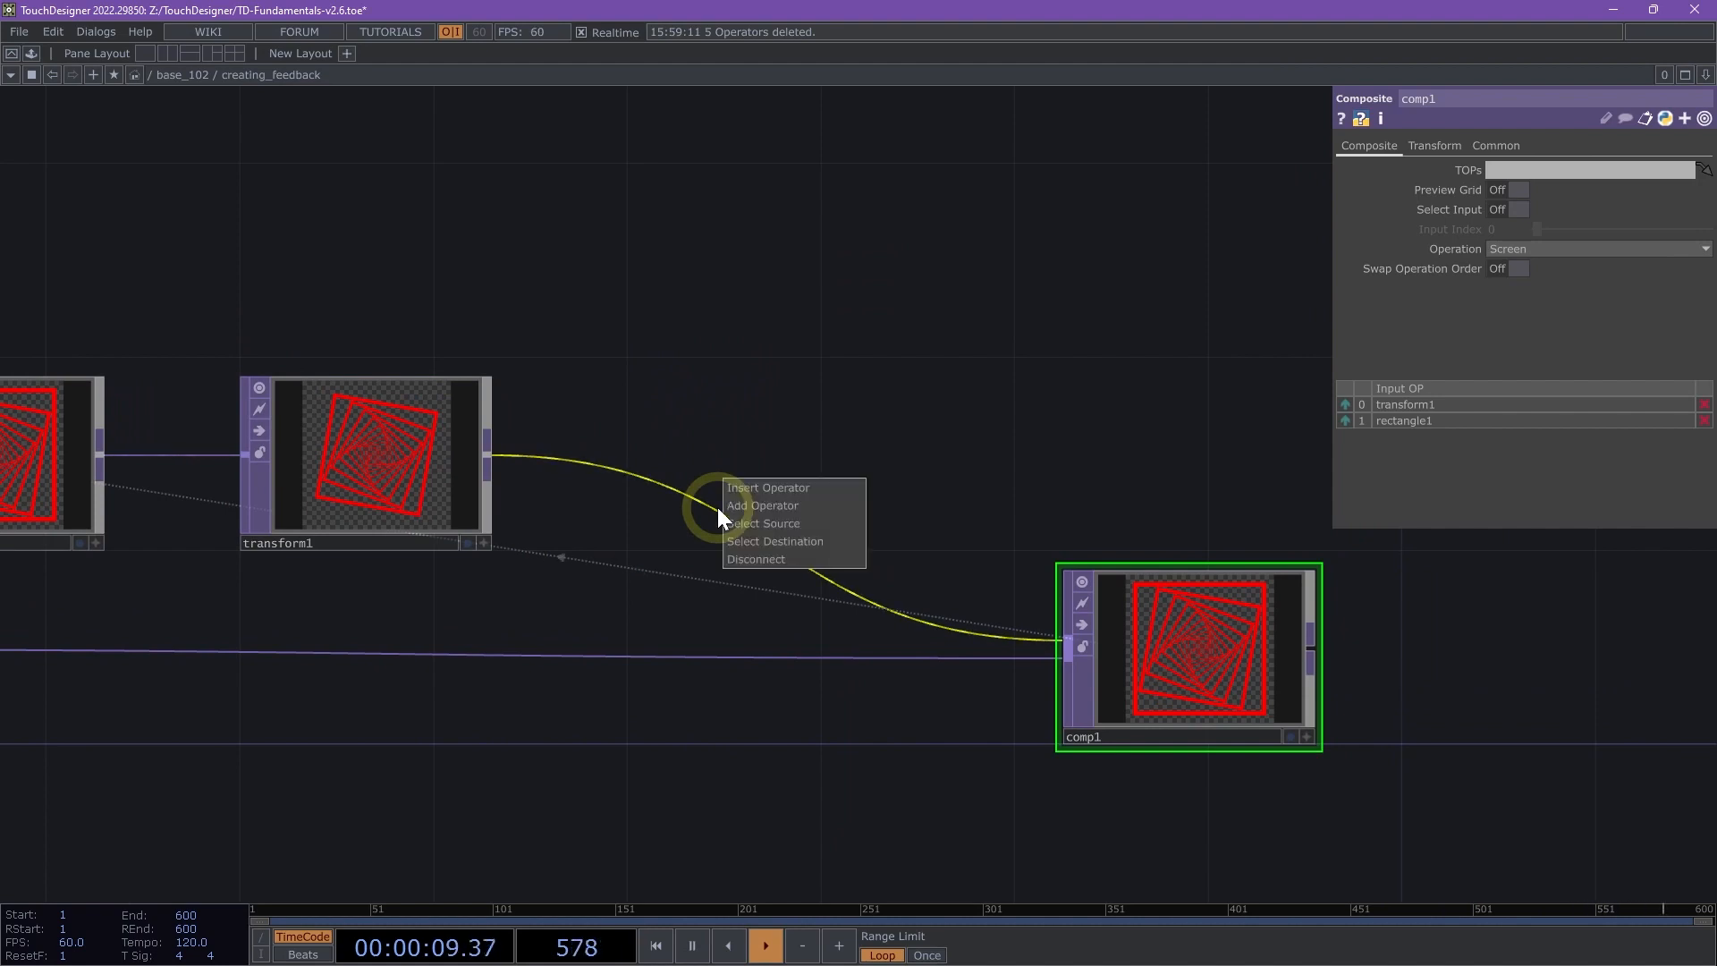
pyautogui.click(759, 487)
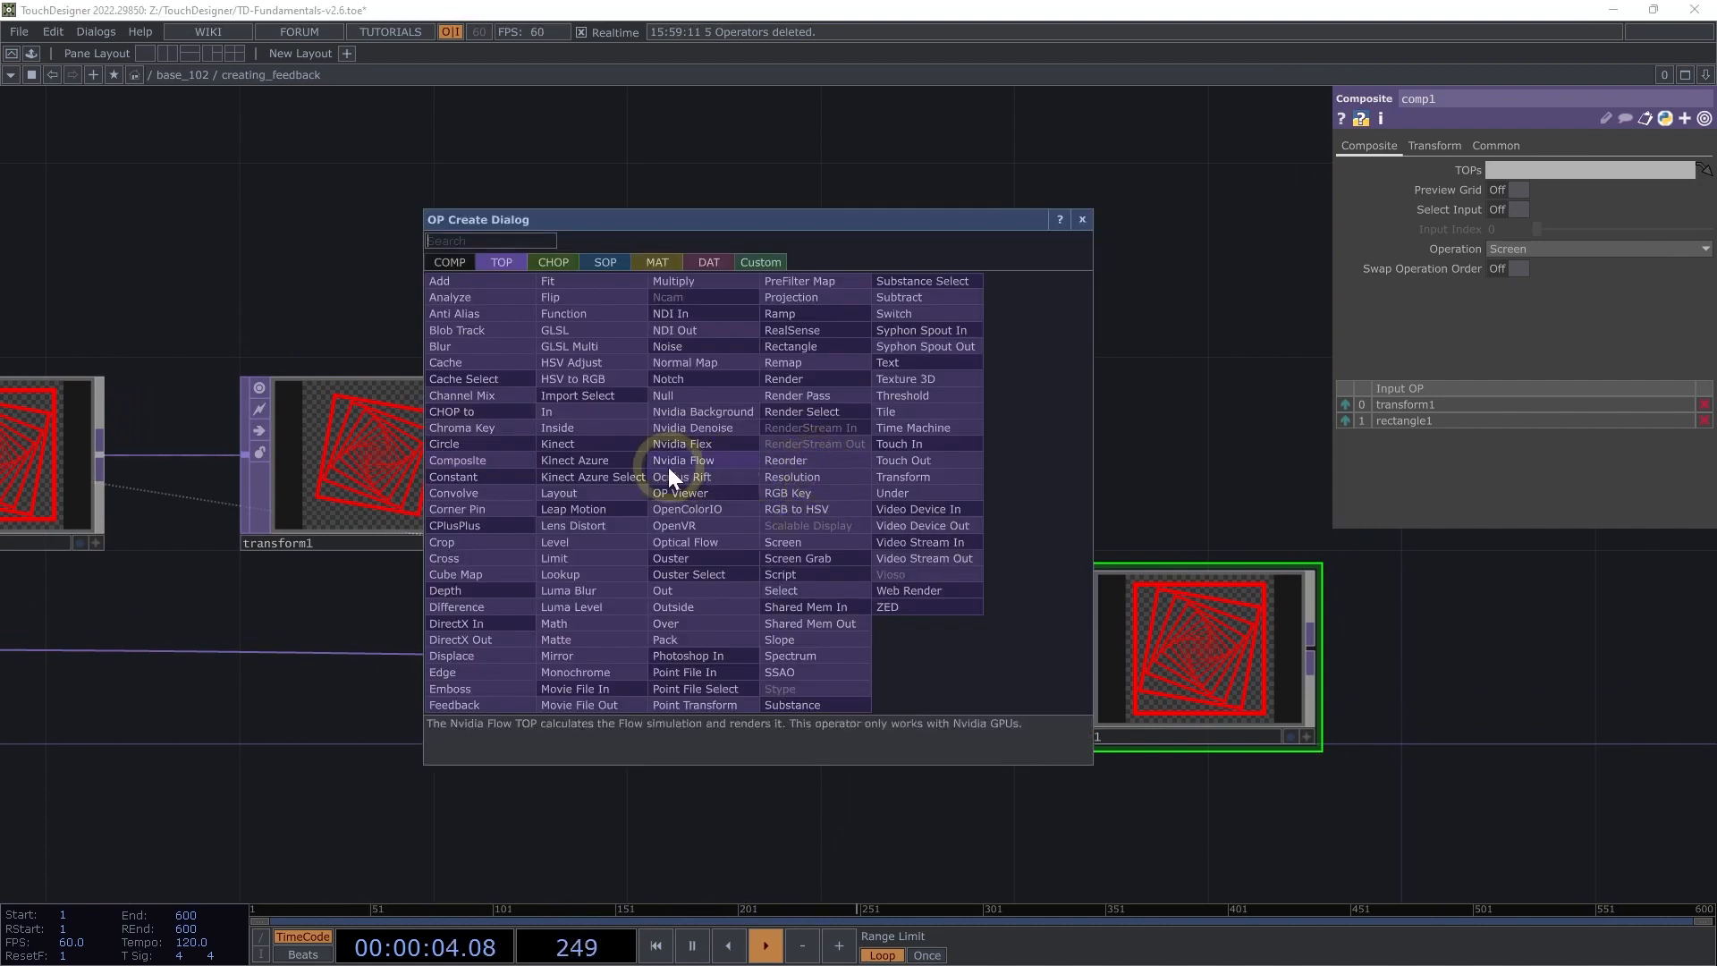
pyautogui.click(617, 361)
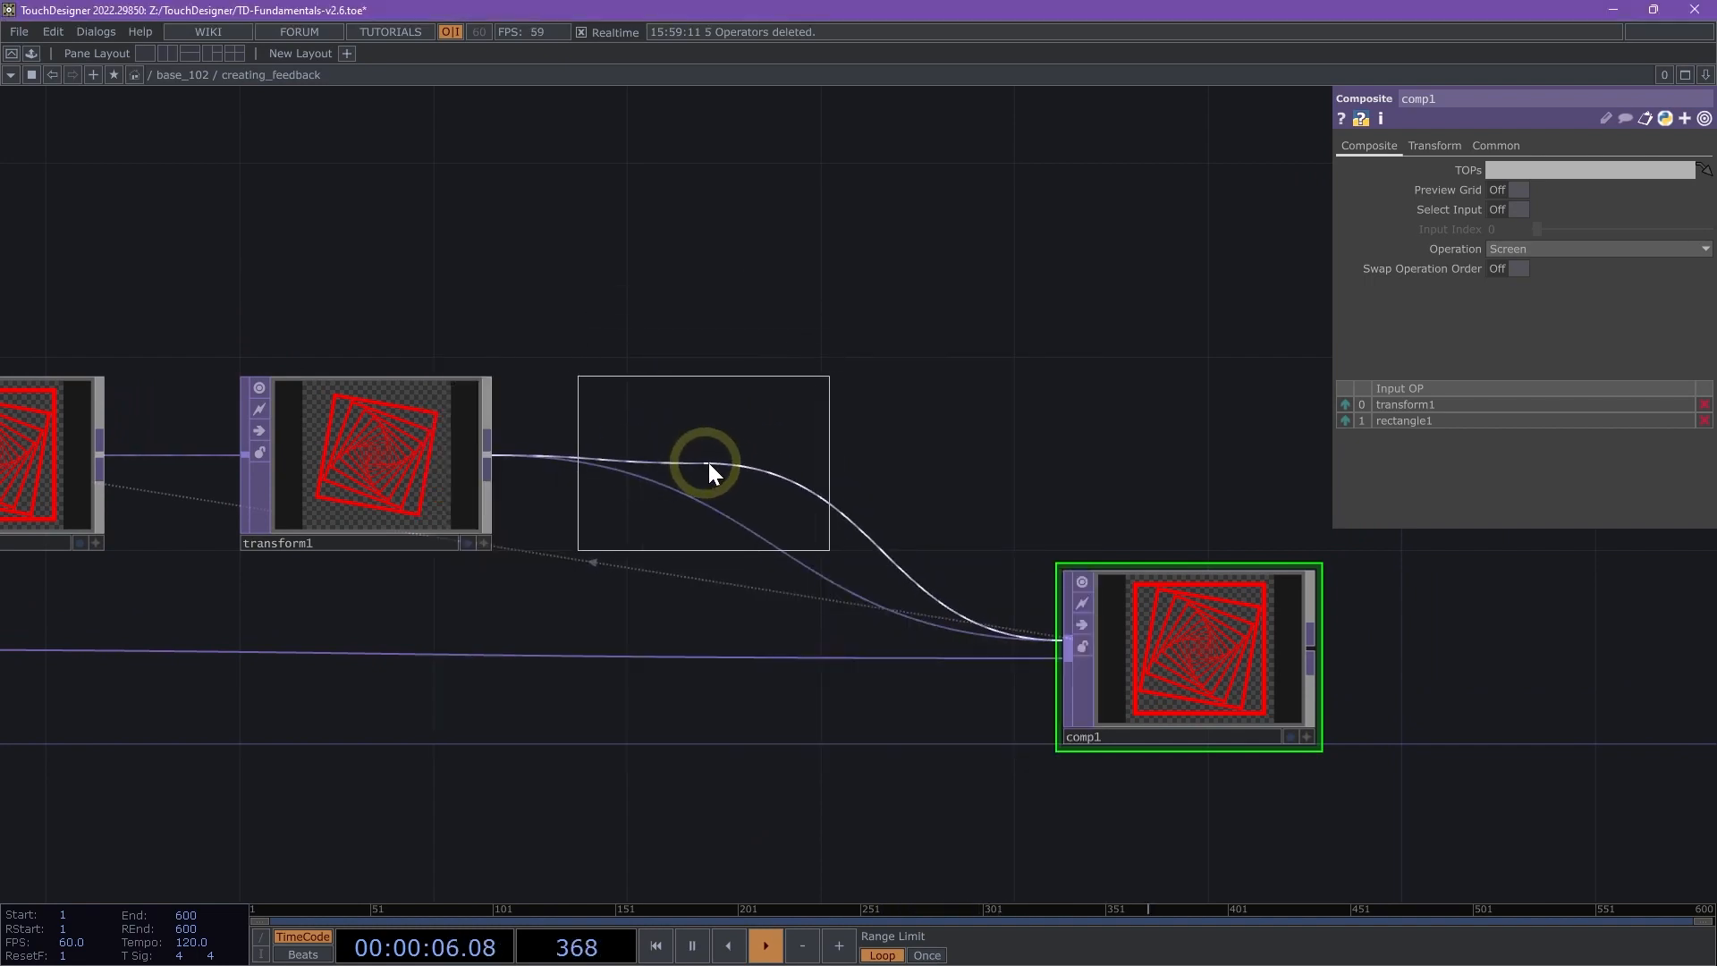
pyautogui.click(754, 463)
# - Set the HSV Adjust TOP's hue offset to 50 and inspect the Composite TOP's image up close
pyautogui.scroll(3, 996, 709)
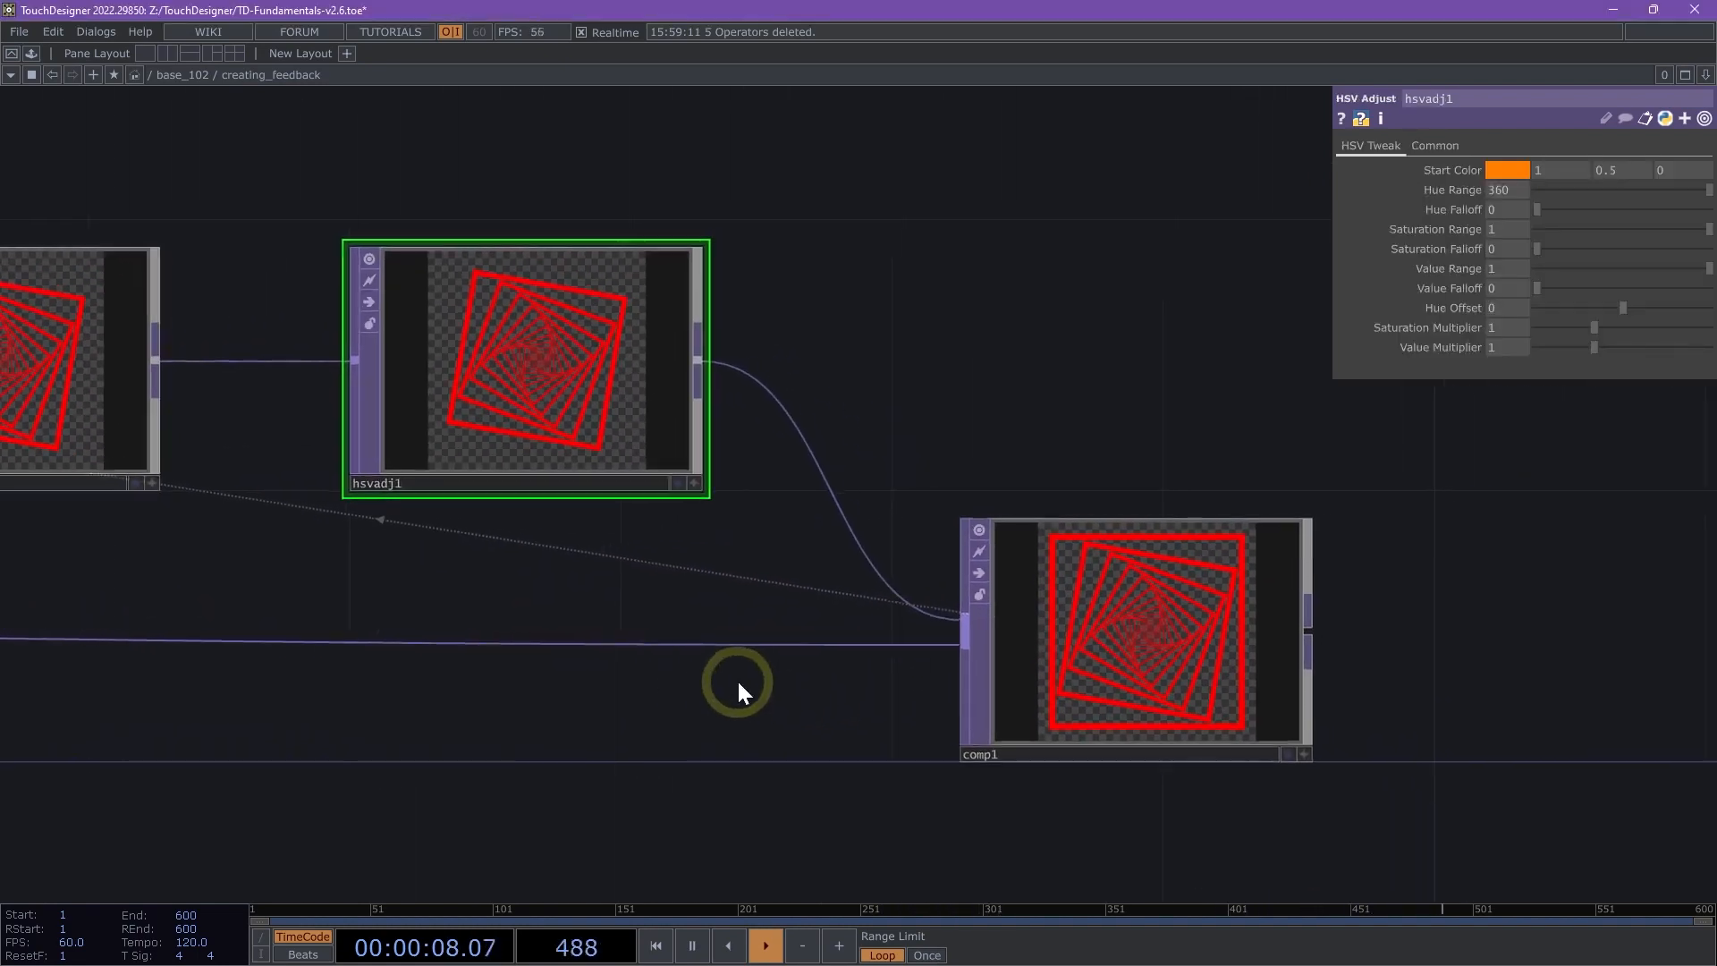
pyautogui.scroll(2, 801, 675)
pyautogui.moveTo(802, 475); pyautogui.dragTo(803, 539)
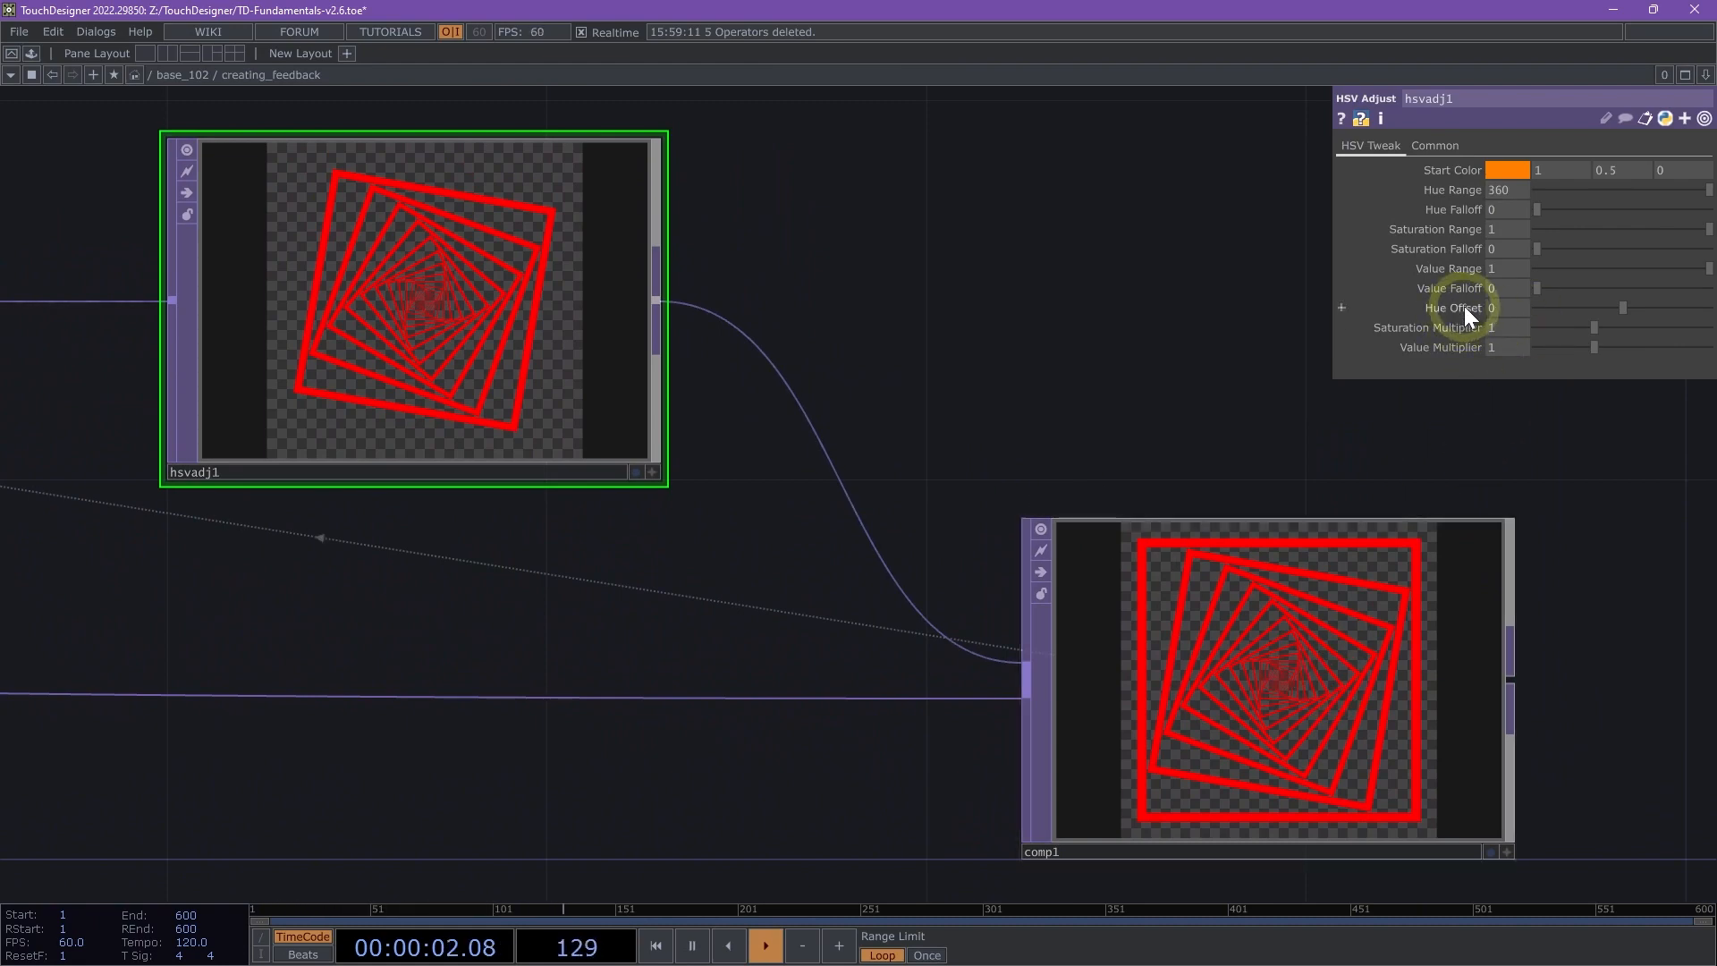
pyautogui.moveTo(1618, 309)
pyautogui.mouseDown()
pyautogui.moveTo(1568, 313)
pyautogui.moveTo(1637, 294)
pyautogui.mouseUp()
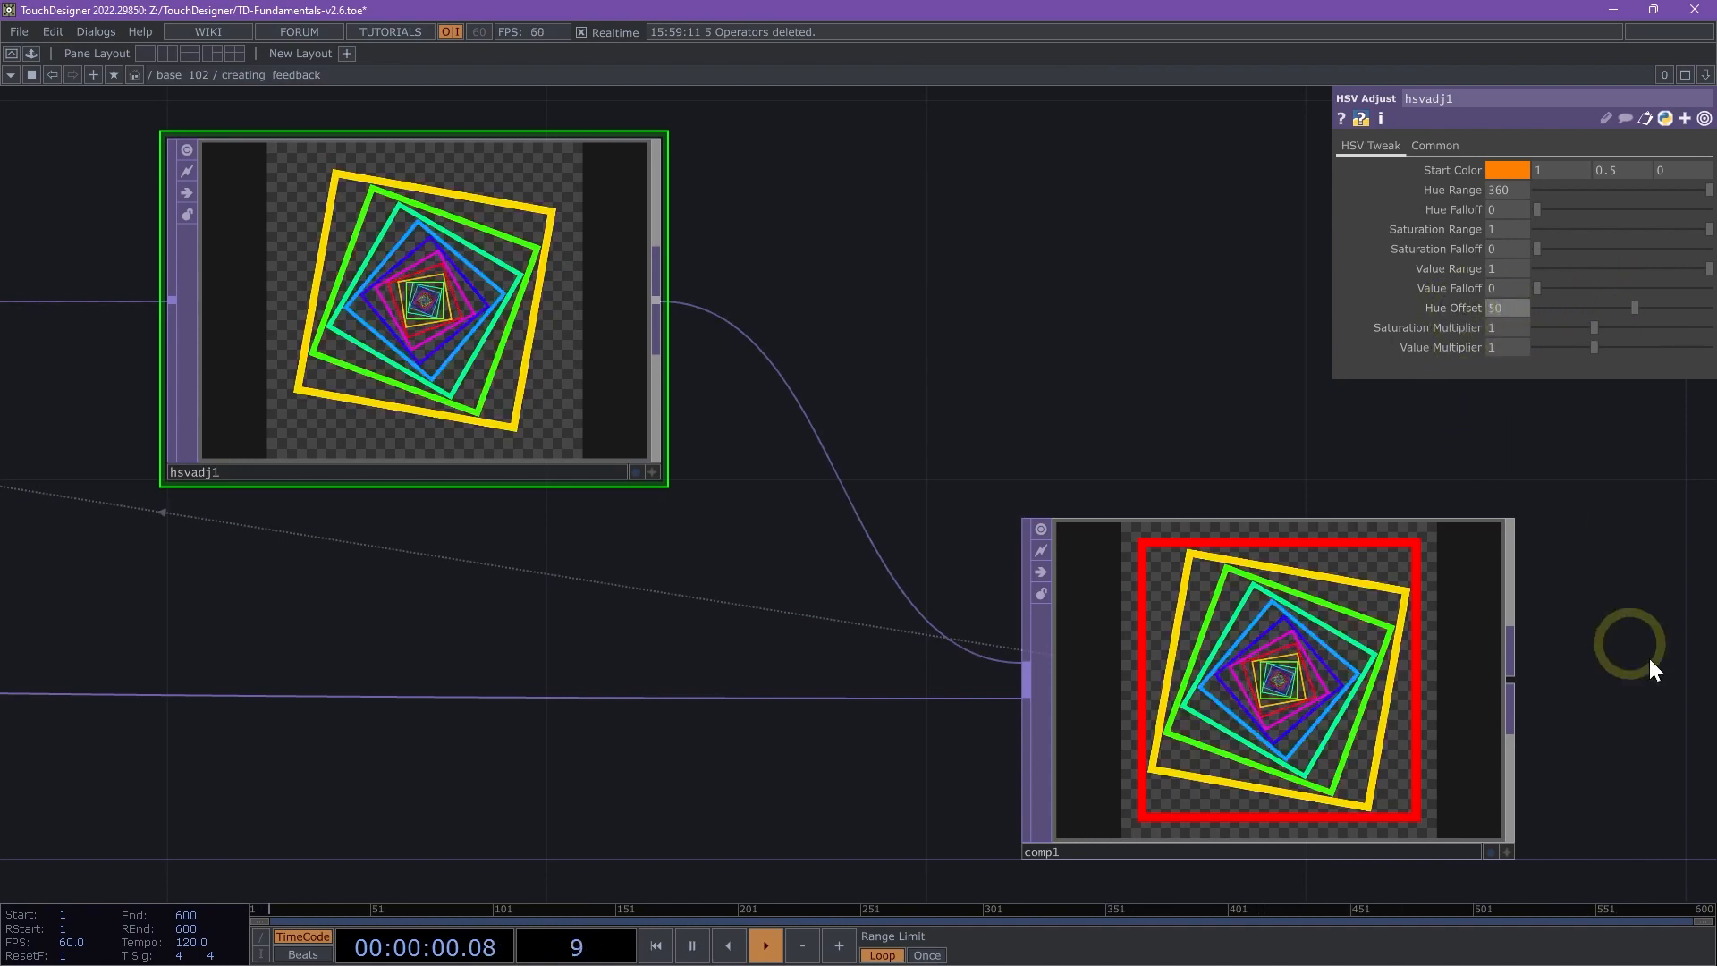
pyautogui.scroll(3, 1658, 639)
pyautogui.scroll(5, 1657, 639)
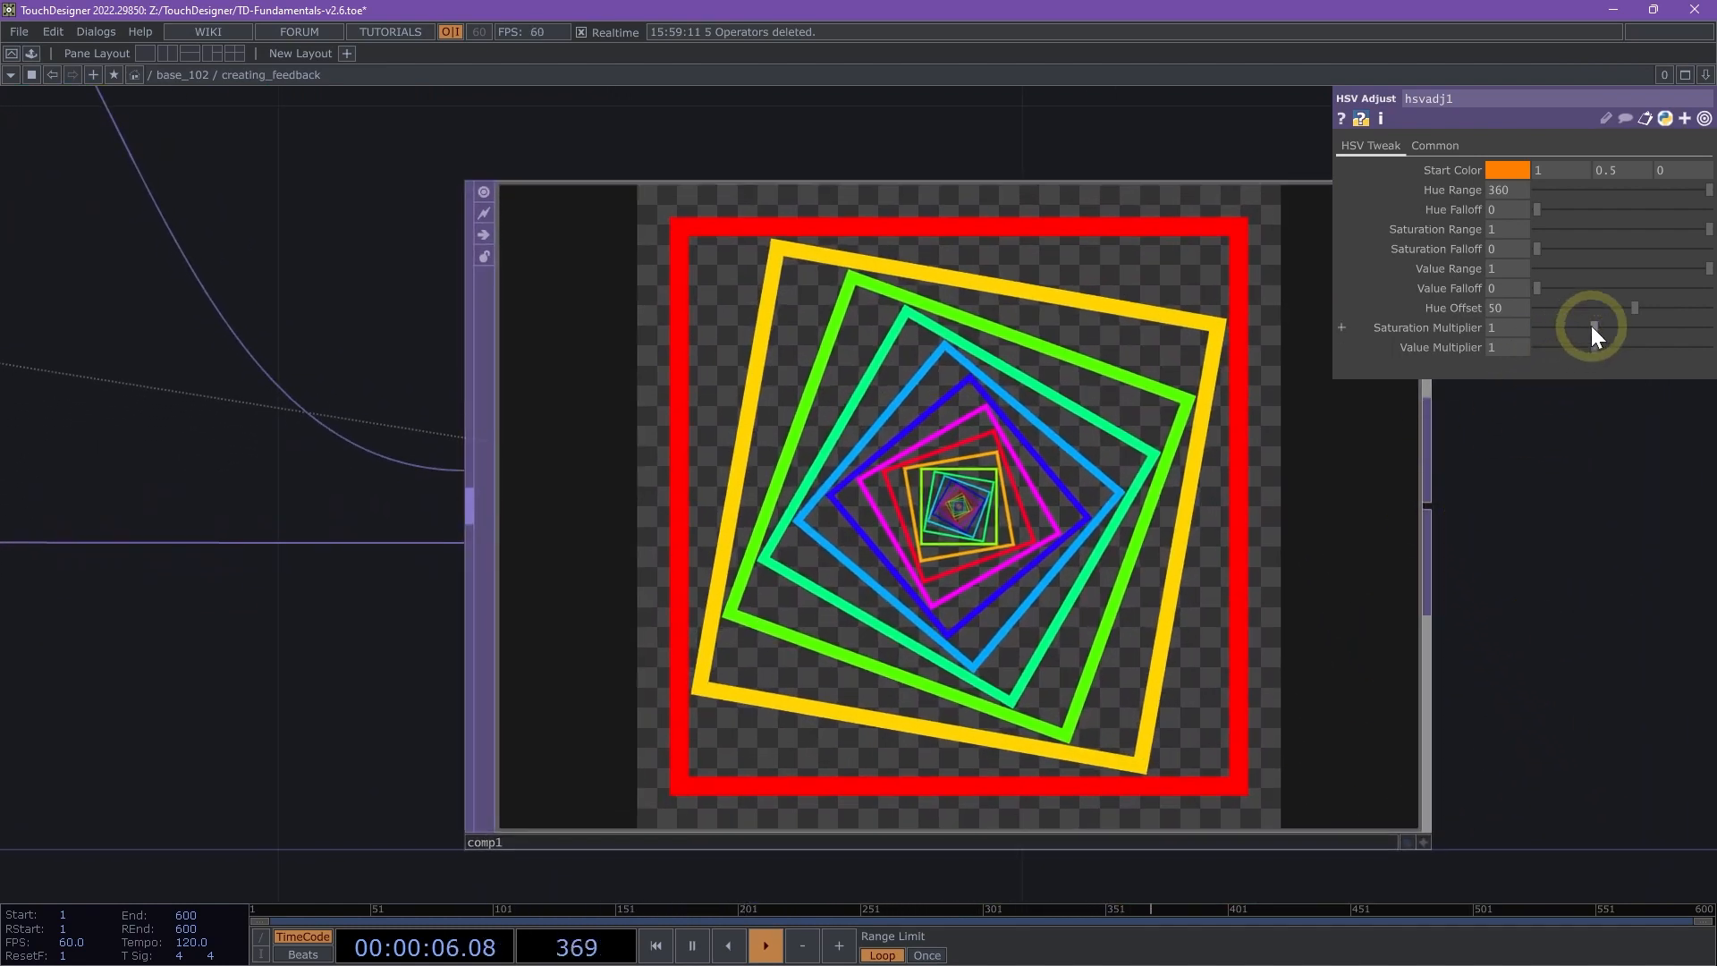
# - Try saturation multipliers of 0.81, 0.72, 0.5 and 0.2 on the HSV Adjust TOP
pyautogui.moveTo(1591, 325)
pyautogui.mouseDown()
pyautogui.moveTo(1584, 314)
pyautogui.moveTo(1589, 343)
pyautogui.mouseUp()
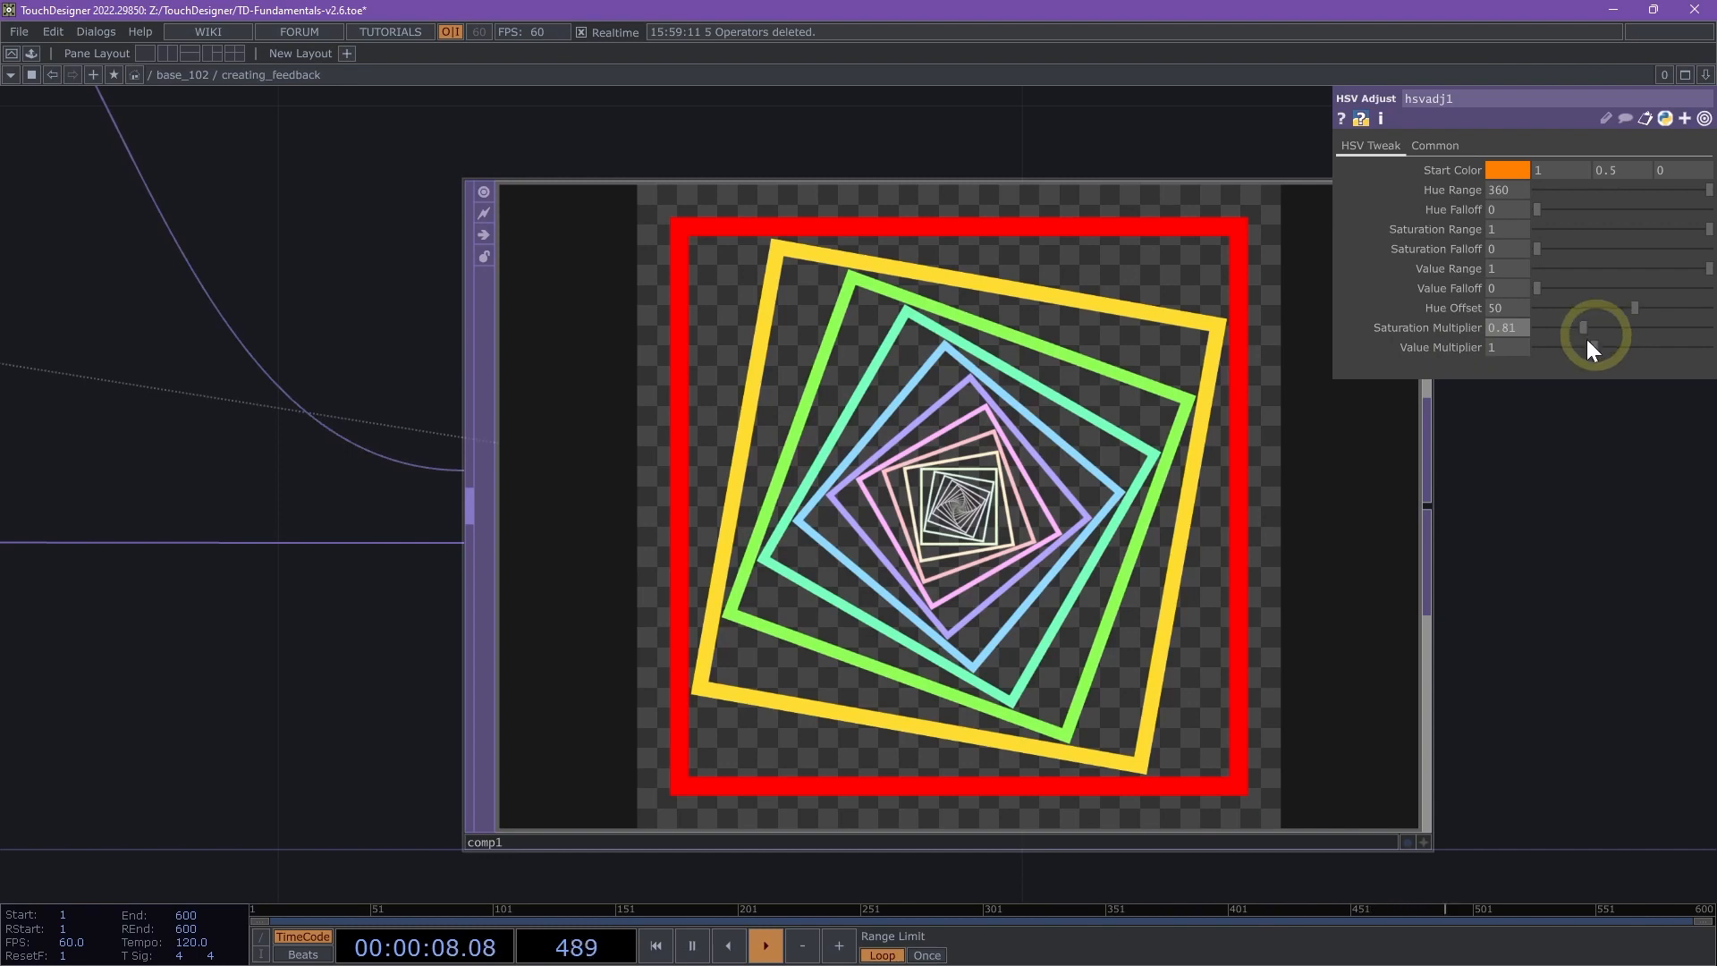
pyautogui.moveTo(1595, 321)
pyautogui.mouseDown()
pyautogui.moveTo(1682, 322)
pyautogui.moveTo(1571, 318)
pyautogui.moveTo(1585, 315)
pyautogui.mouseUp()
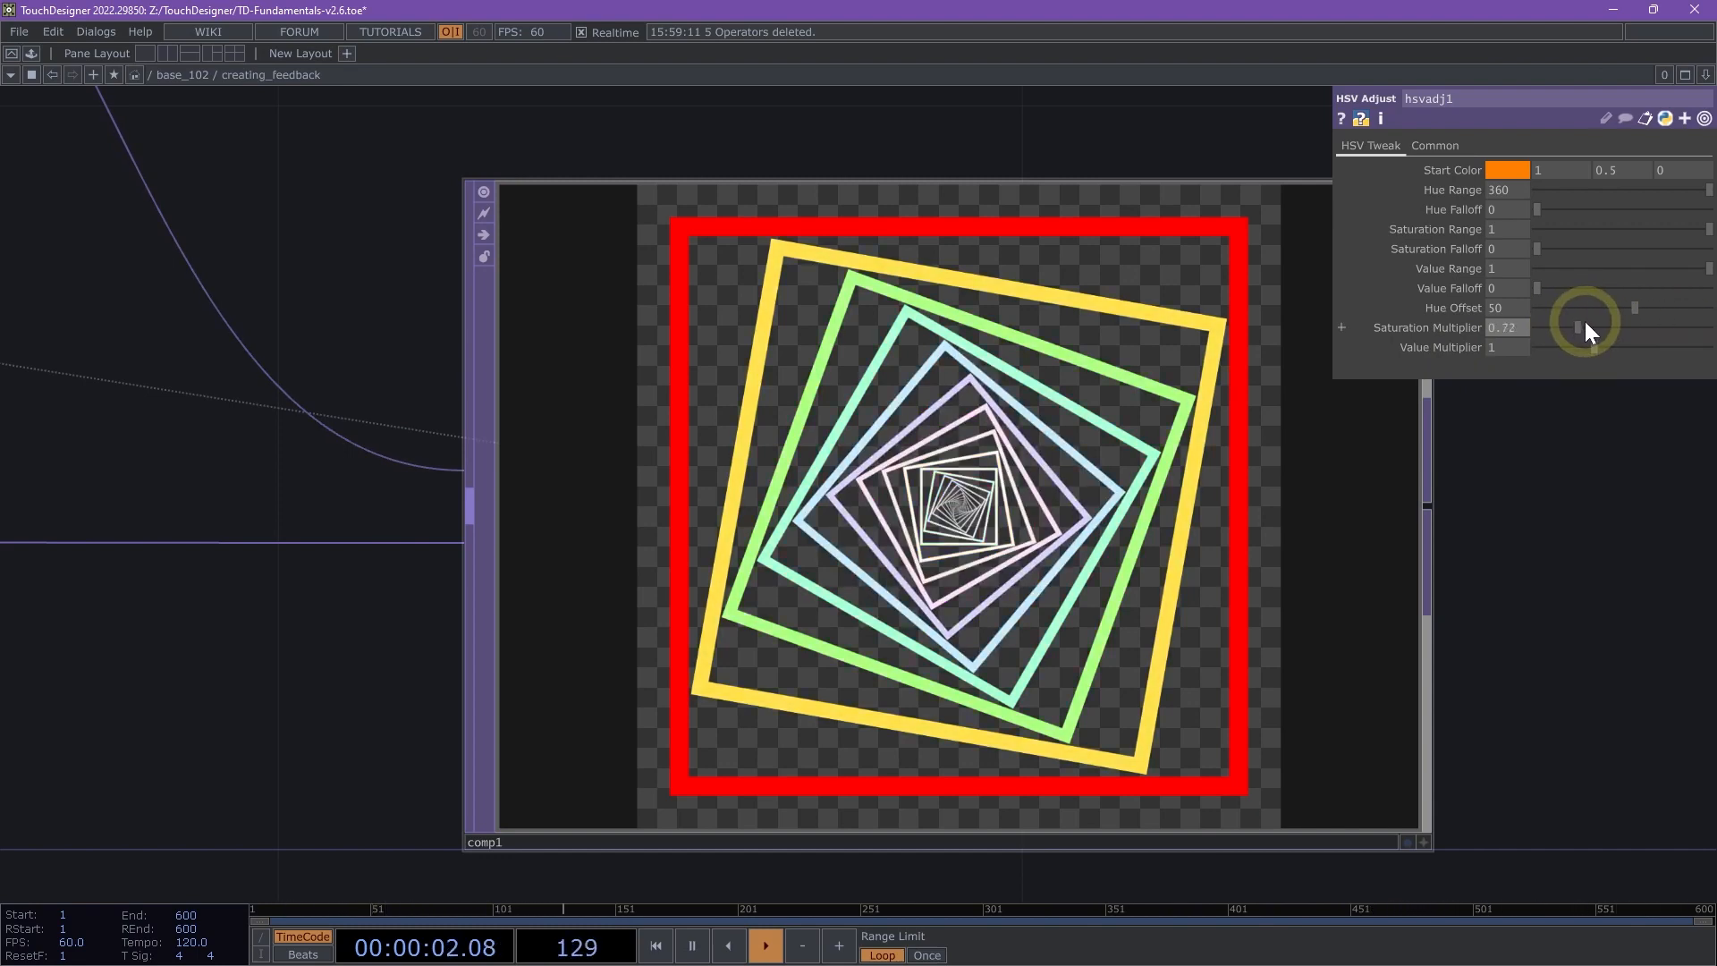
pyautogui.write('5')
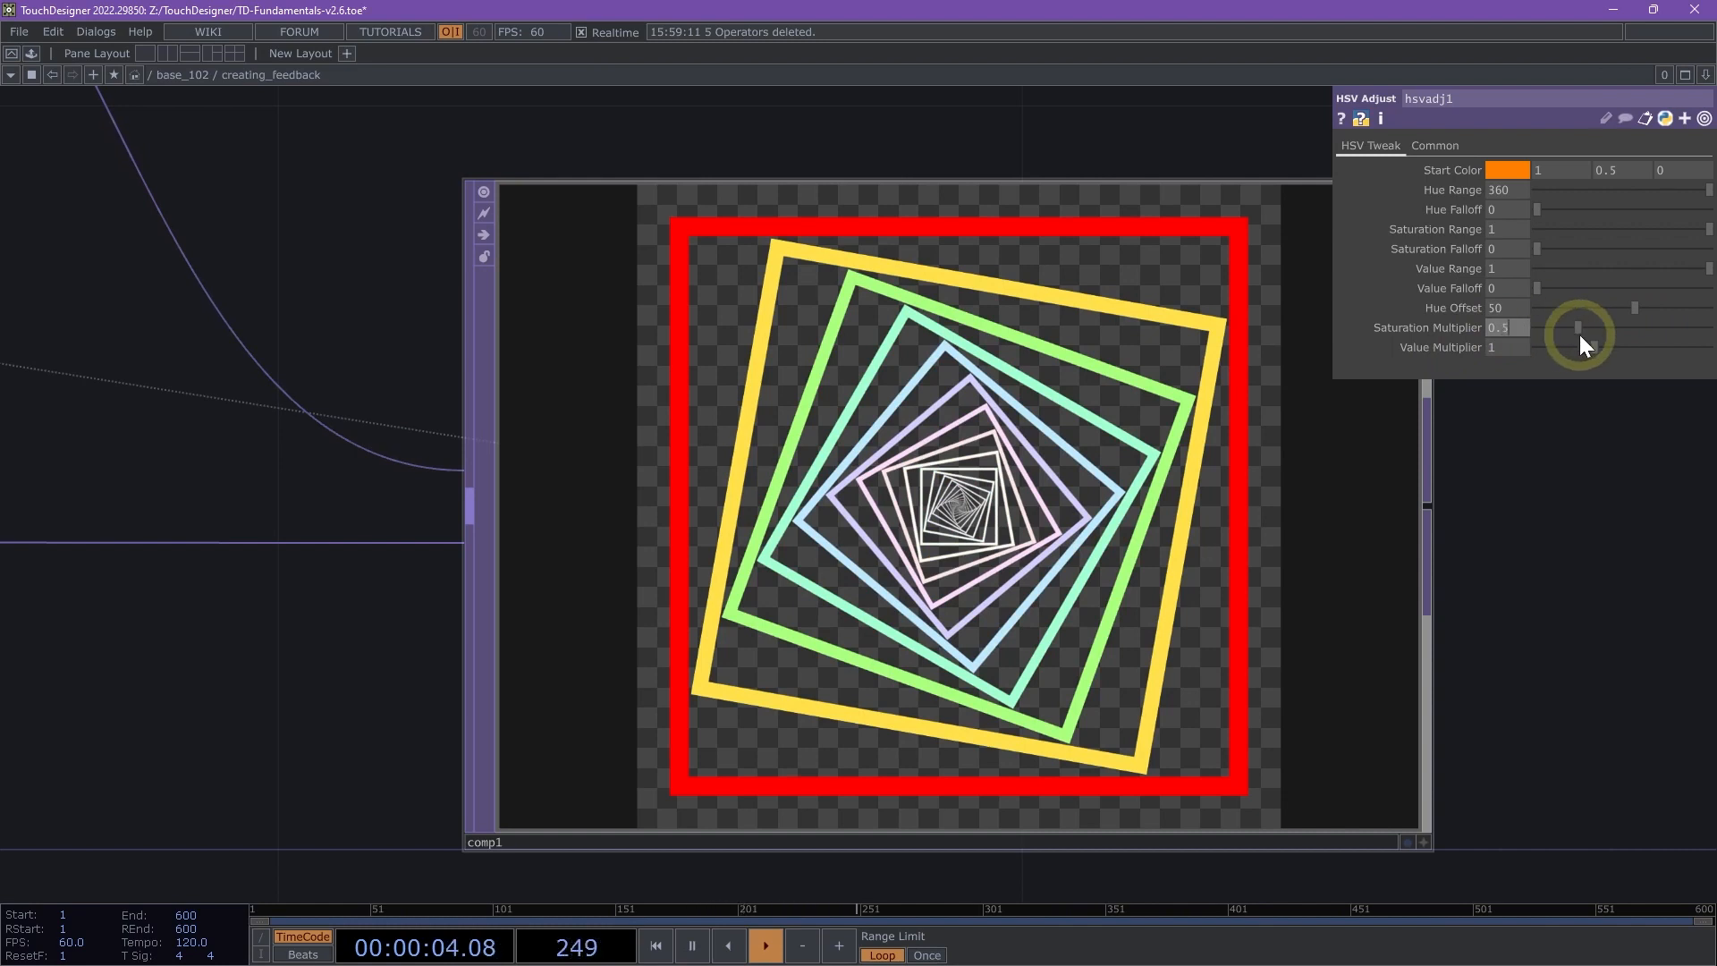
pyautogui.press('Return')
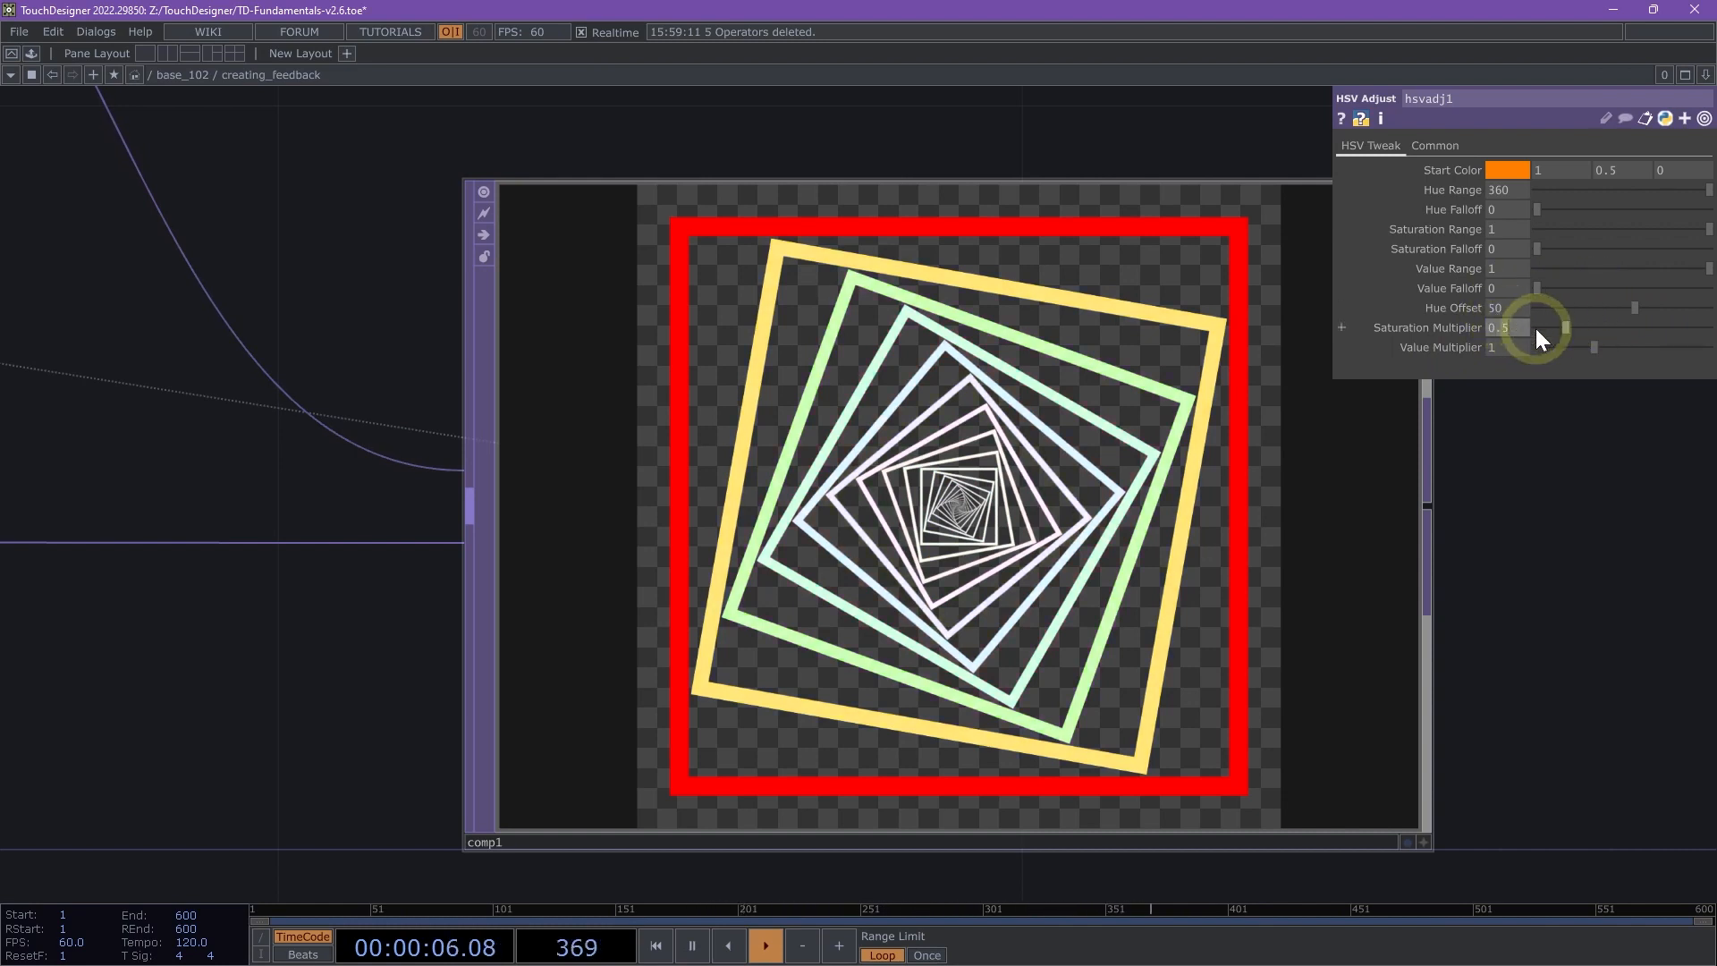
pyautogui.write('2')
pyautogui.press('Return')
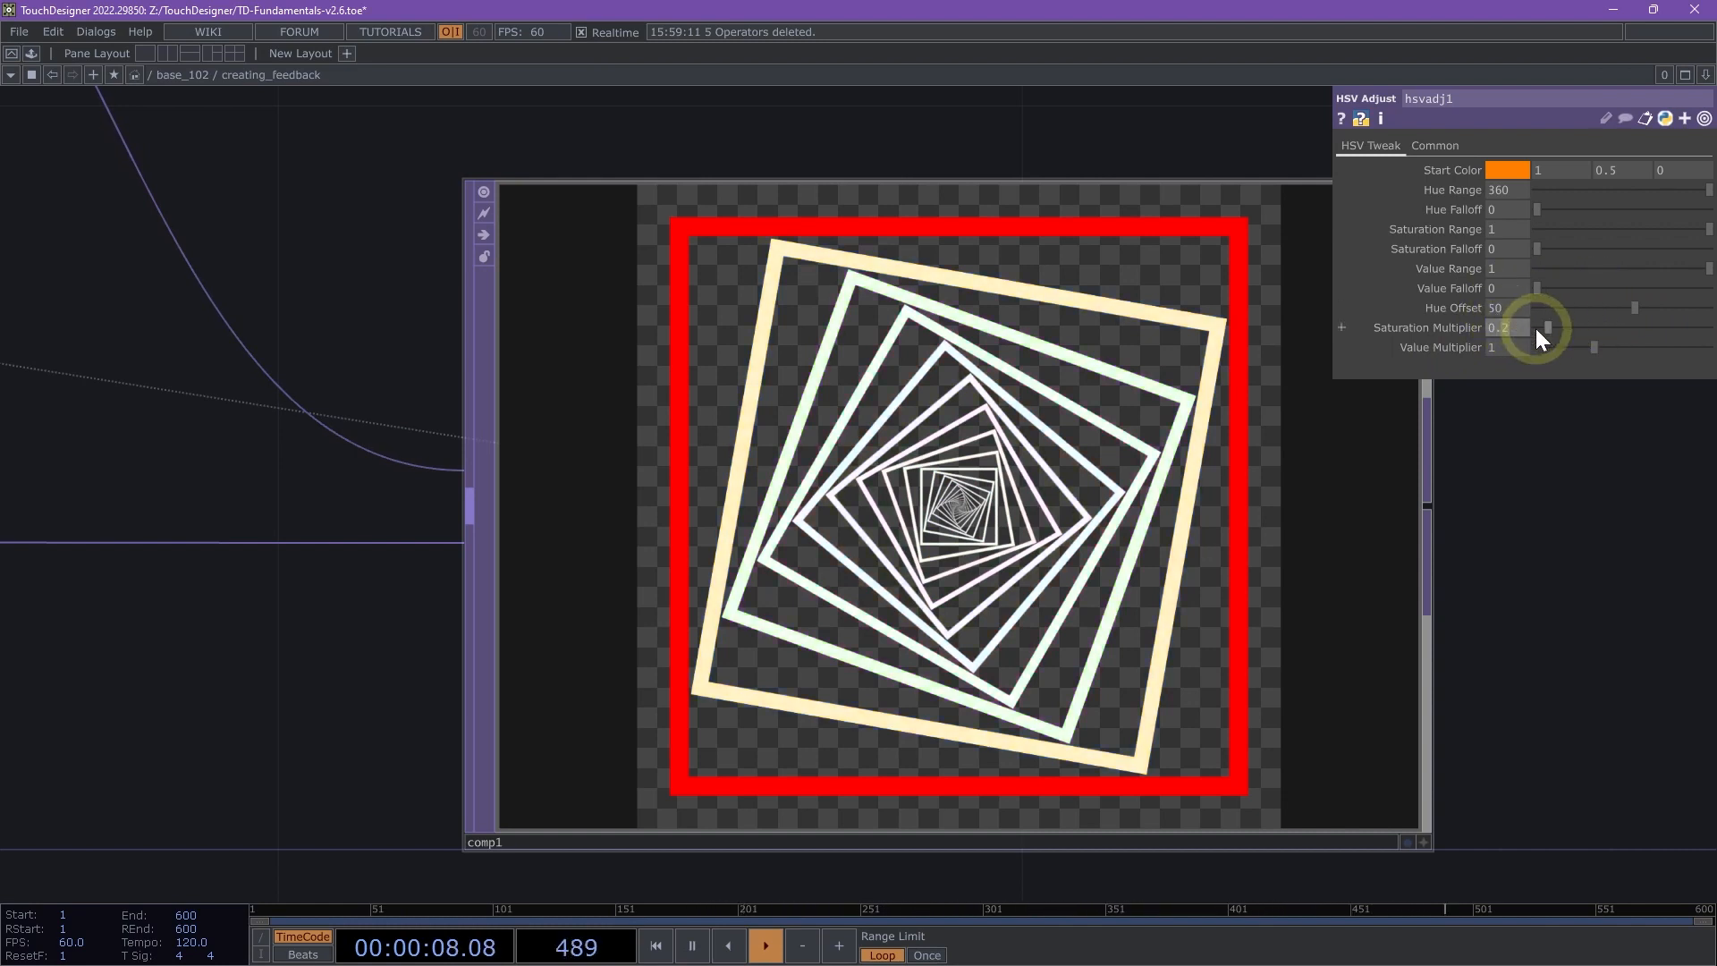
# - Set the HSV Adjust TOP's saturation multiplier to 0.85 and review the whole feedback network
pyautogui.moveTo(1549, 329); pyautogui.dragTo(1589, 329)
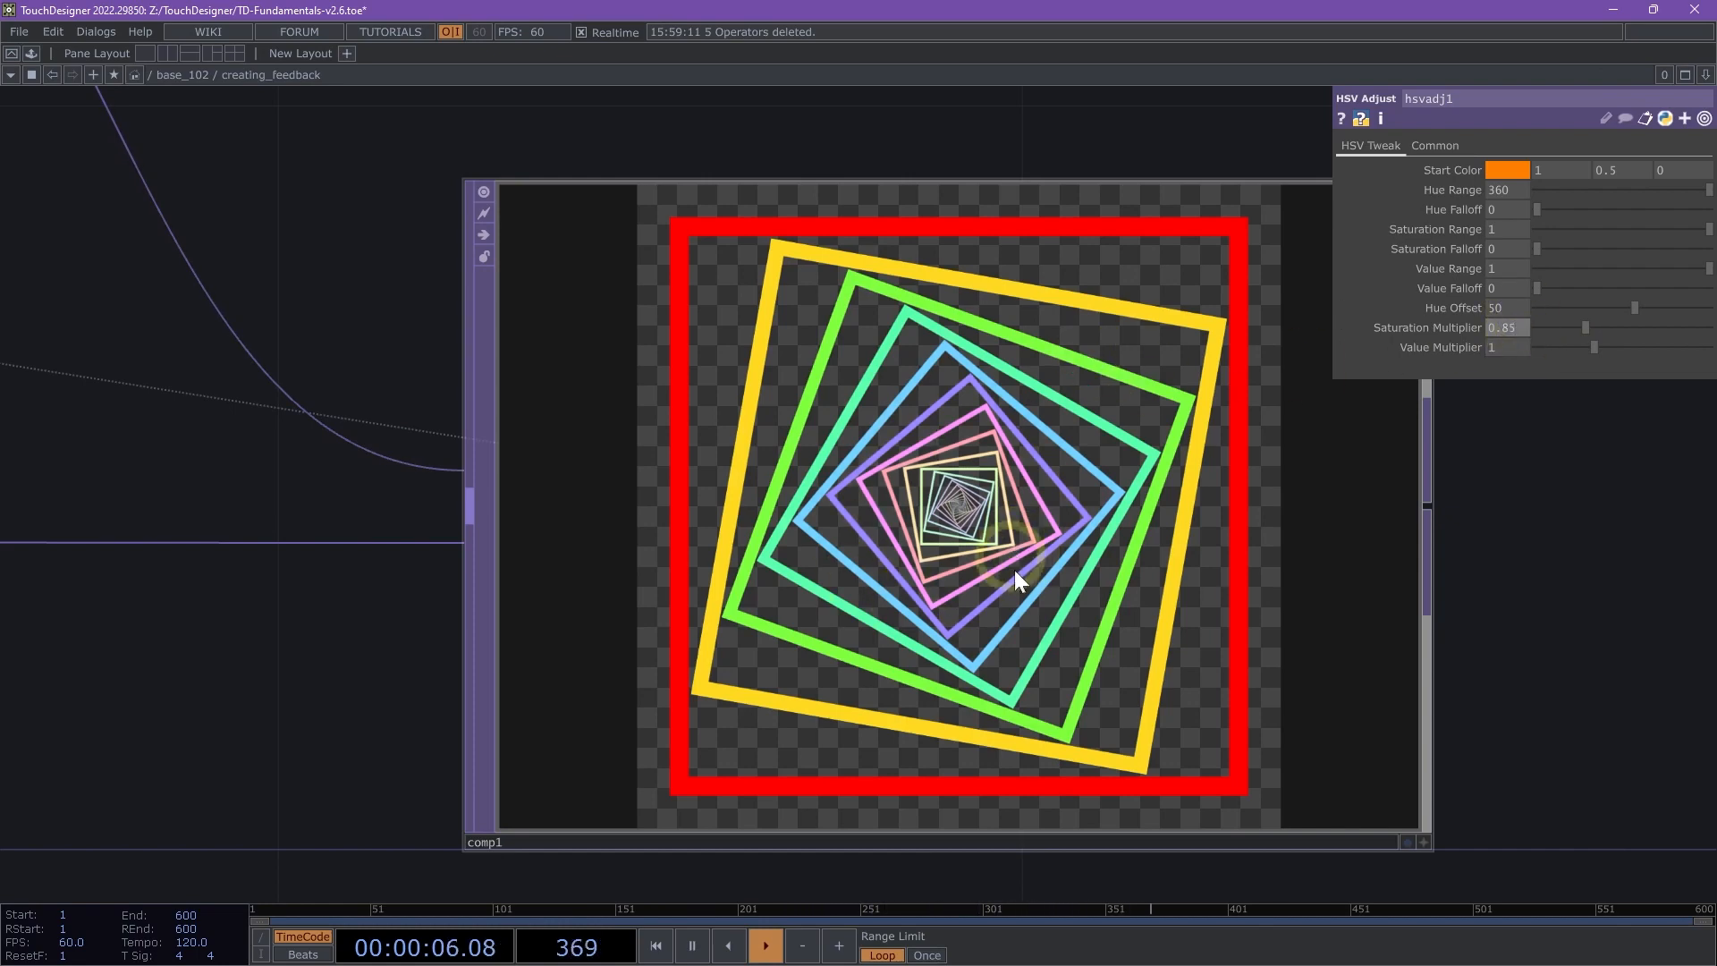
pyautogui.scroll(-5, 914, 333)
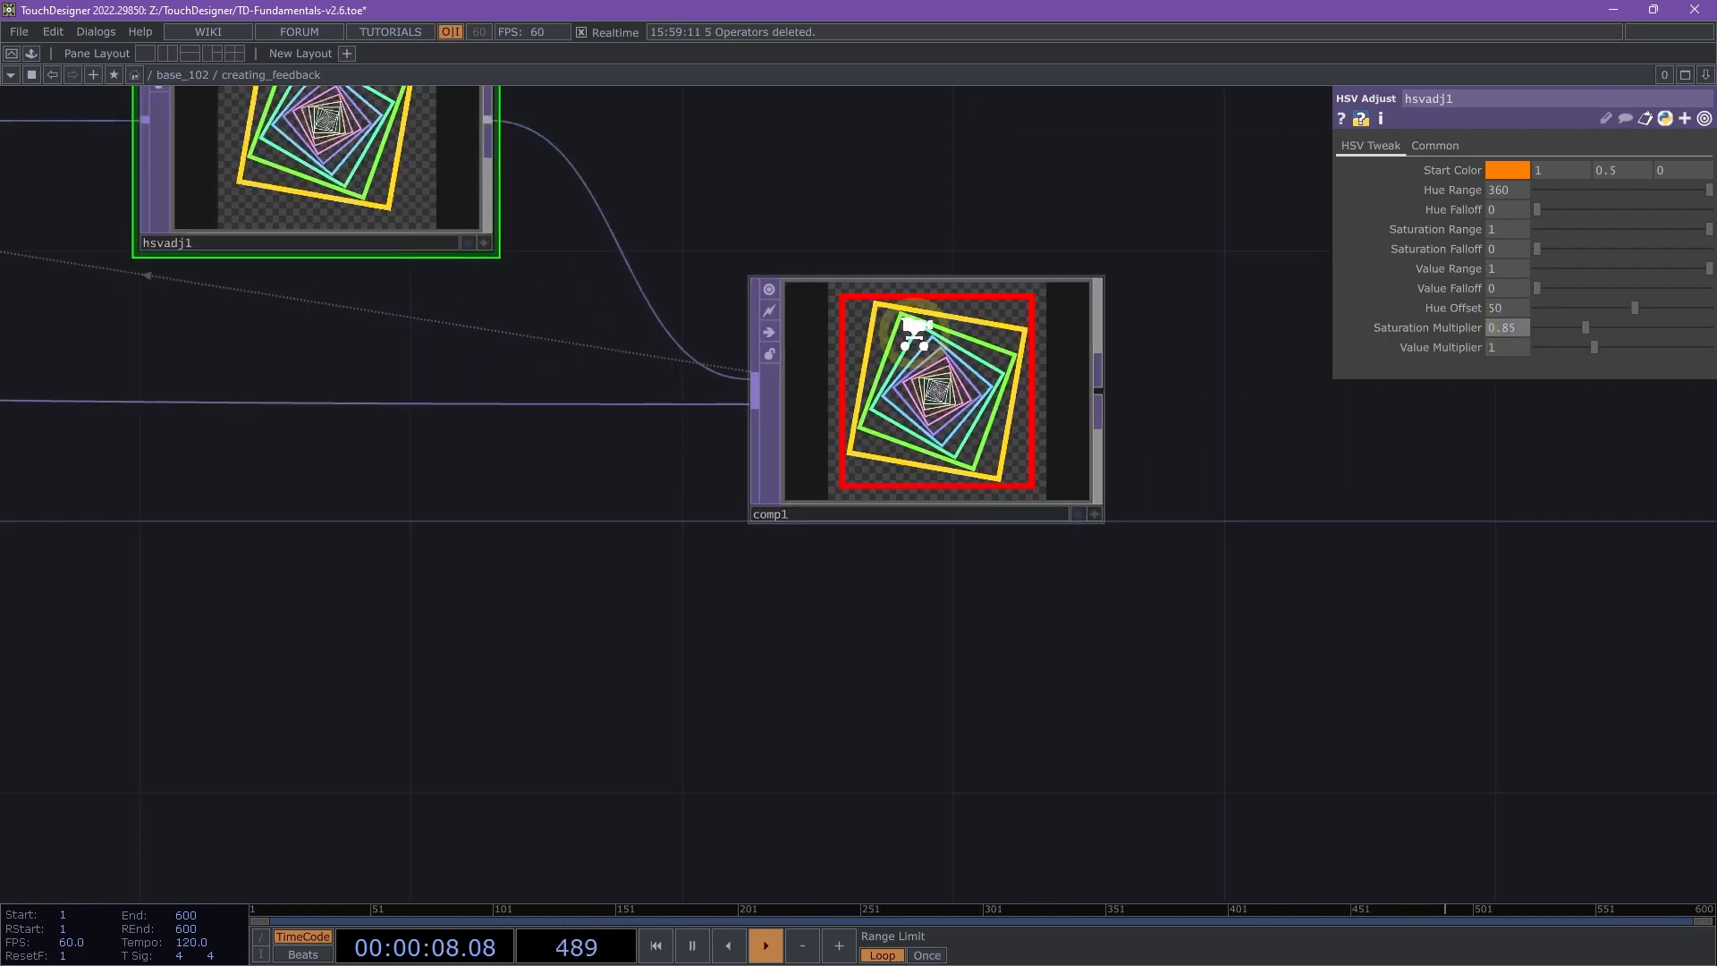
pyautogui.scroll(-3, 914, 333)
pyautogui.moveTo(644, 491); pyautogui.dragTo(997, 711)
pyautogui.moveTo(868, 660); pyautogui.dragTo(952, 691)
pyautogui.scroll(-3, 966, 712)
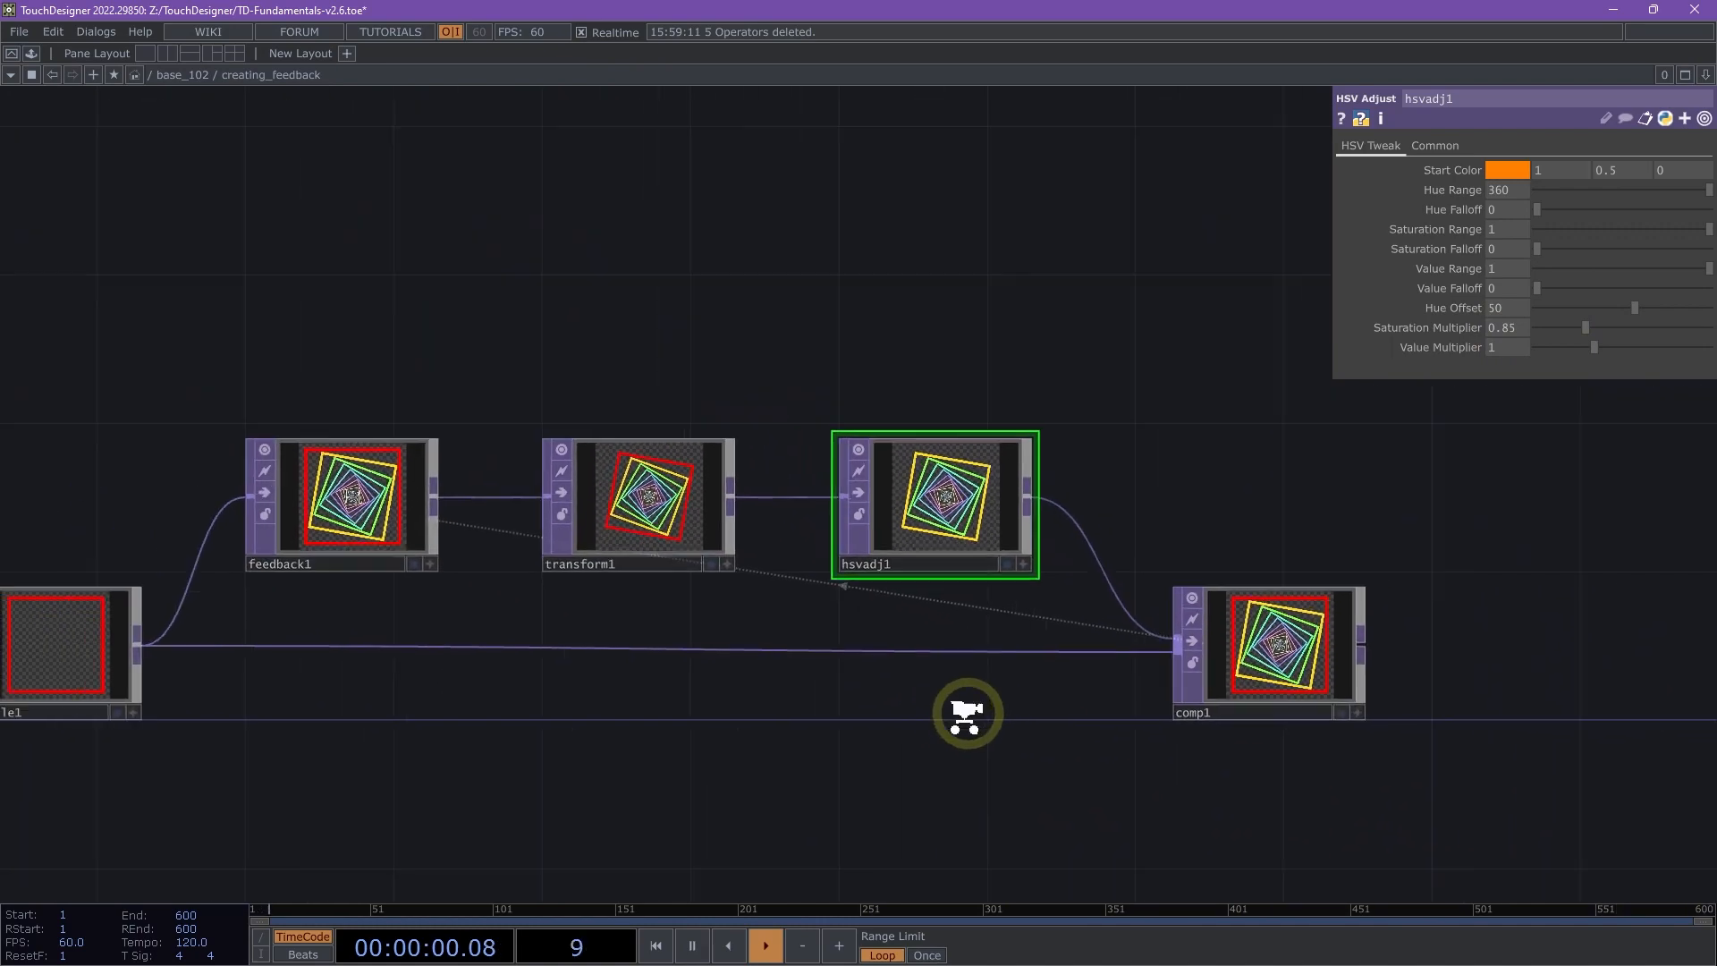